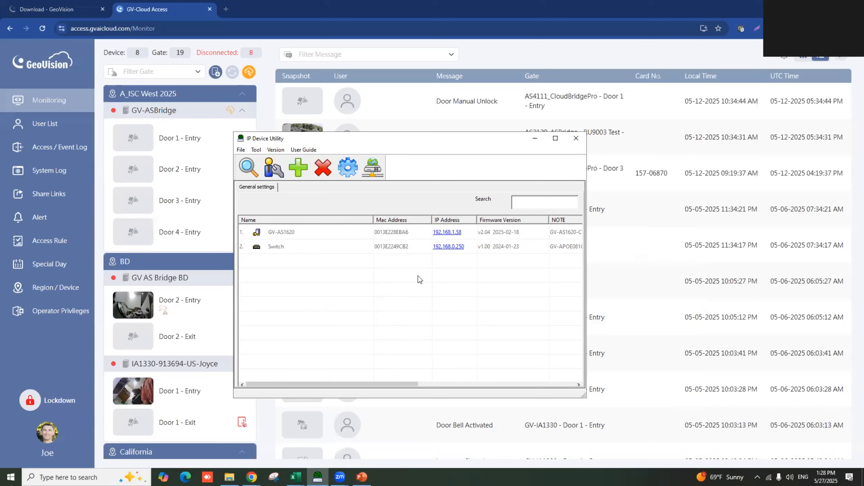
# - Bring the browser with the GV-Cloud Access monitoring page in front of IP Device Utility
pyautogui.click(62, 10)
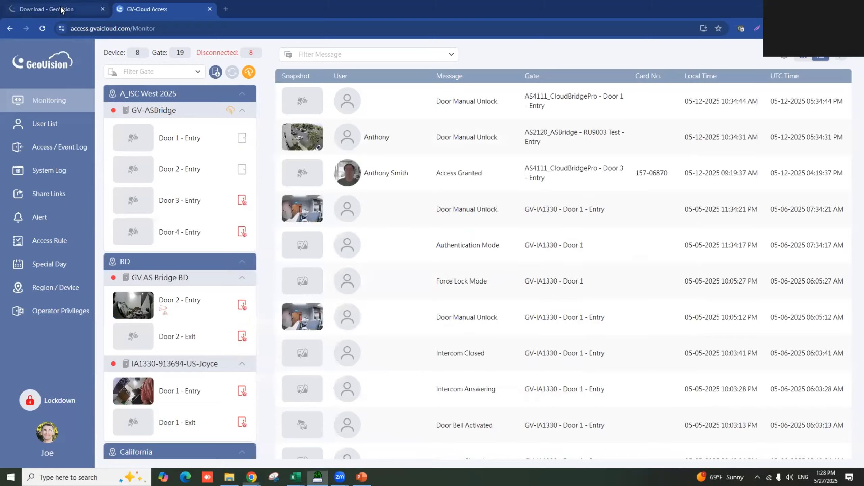
# - Filter GeoVision downloads to GV-VMS V17 under Video Management Software > VMS, then return to GV-Cloud Access
pyautogui.click(61, 10)
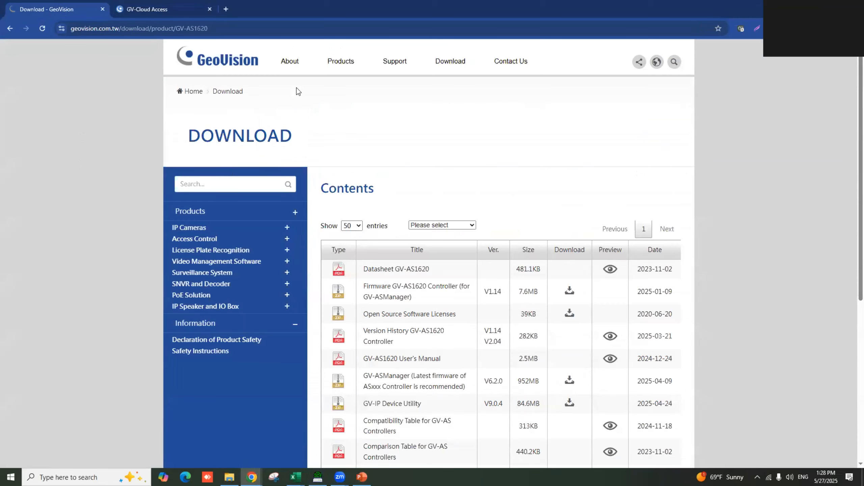
pyautogui.click(197, 263)
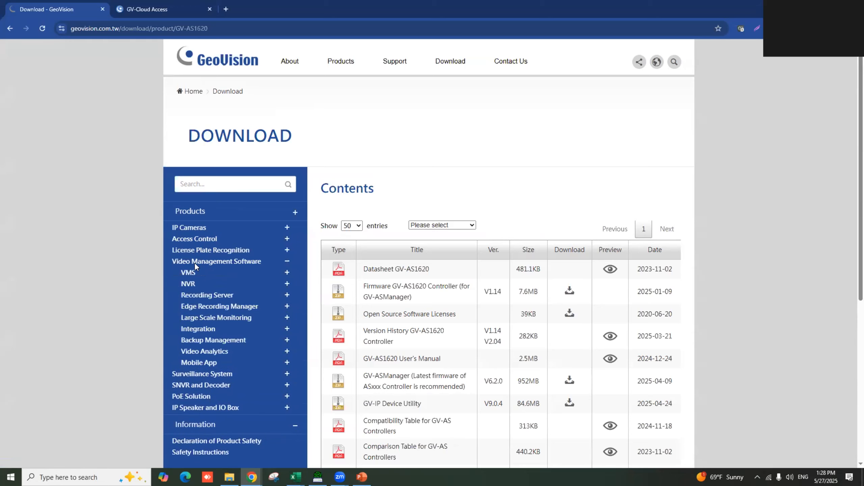
pyautogui.click(190, 273)
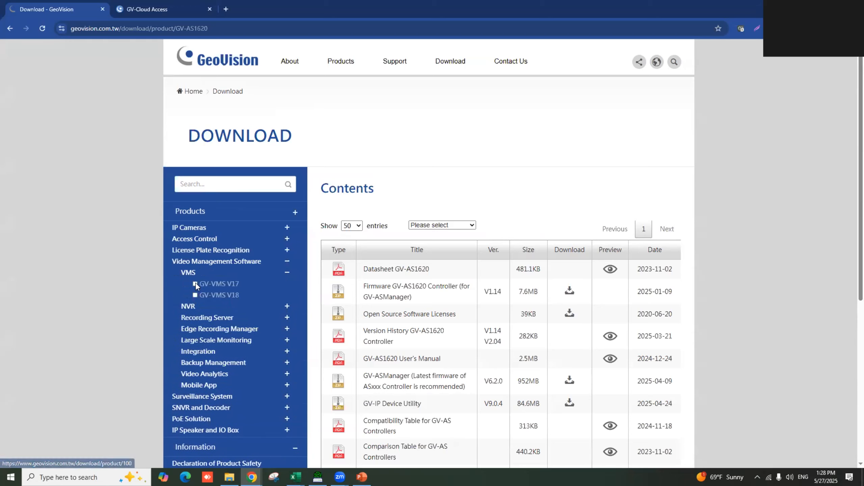
pyautogui.click(195, 283)
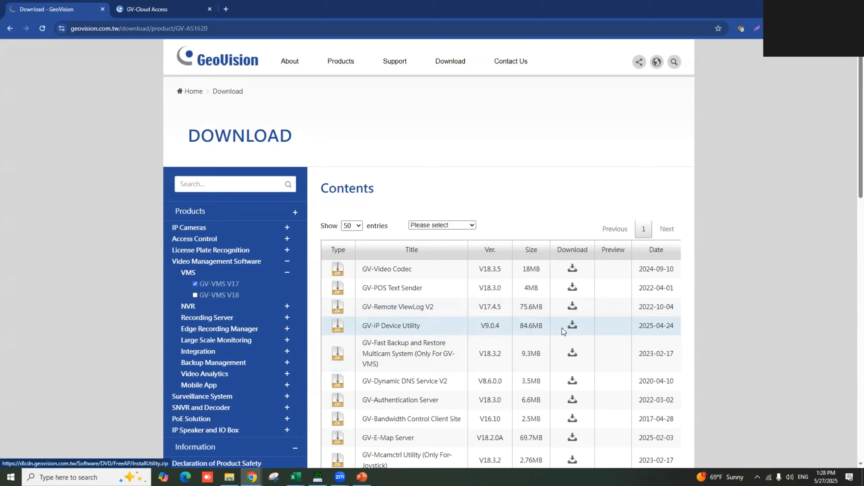
pyautogui.click(160, 9)
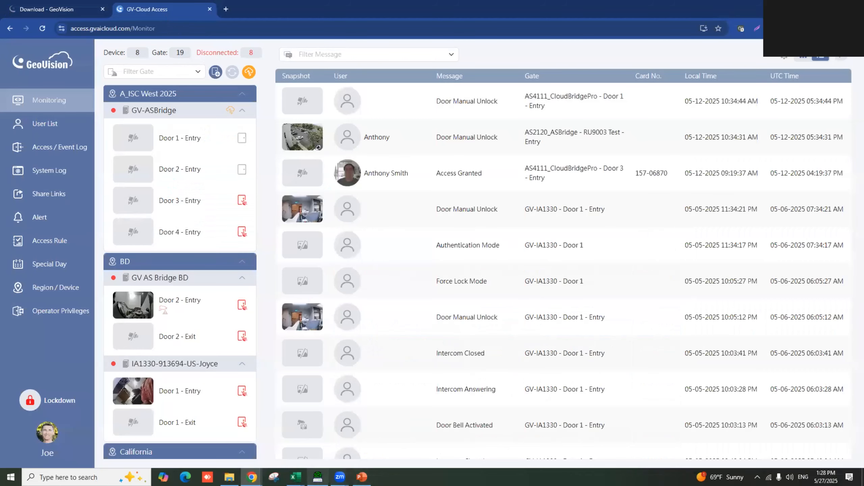
# - Review the device list in IP Device Utility, then go back to the GeoVision download page
pyautogui.click(317, 476)
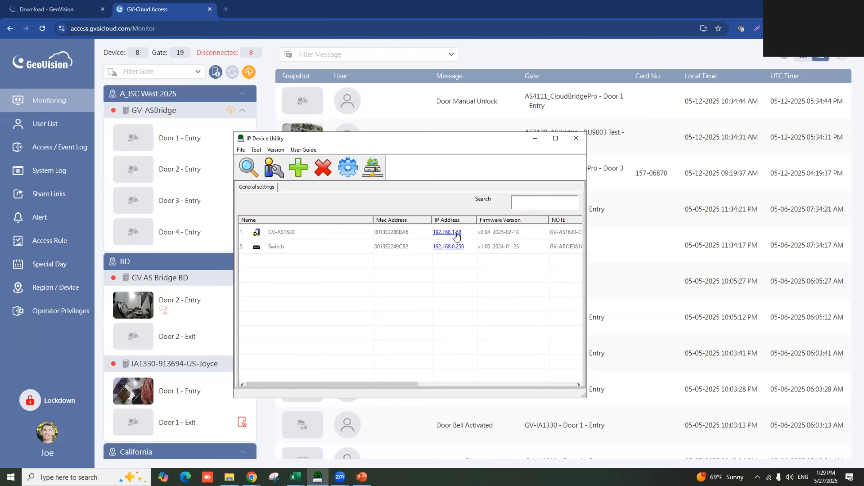
pyautogui.click(73, 10)
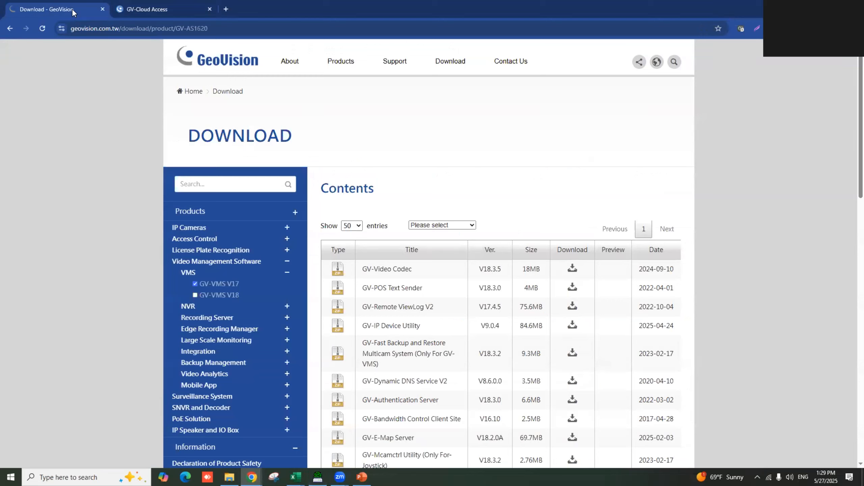
# - Search downloads for 'gv-as1620' and download the V2.04 GV-AS1620 Controller firmware for GV-Cloud
pyautogui.click(202, 185)
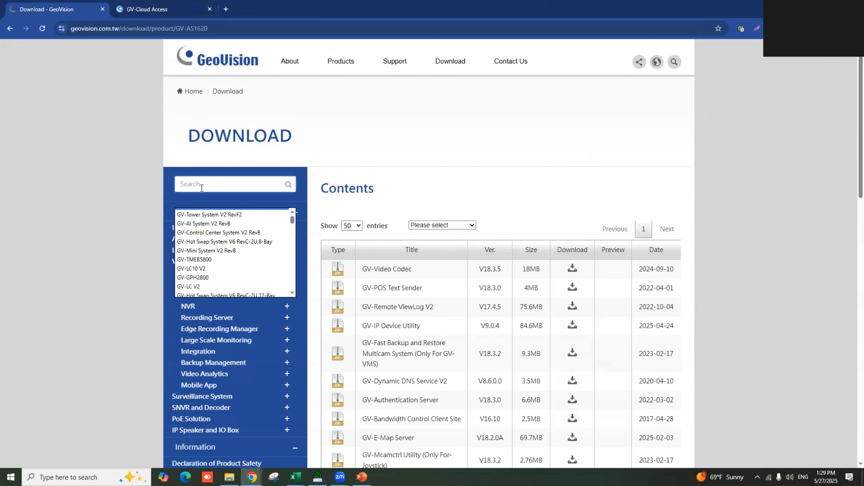
pyautogui.write('gv-as16')
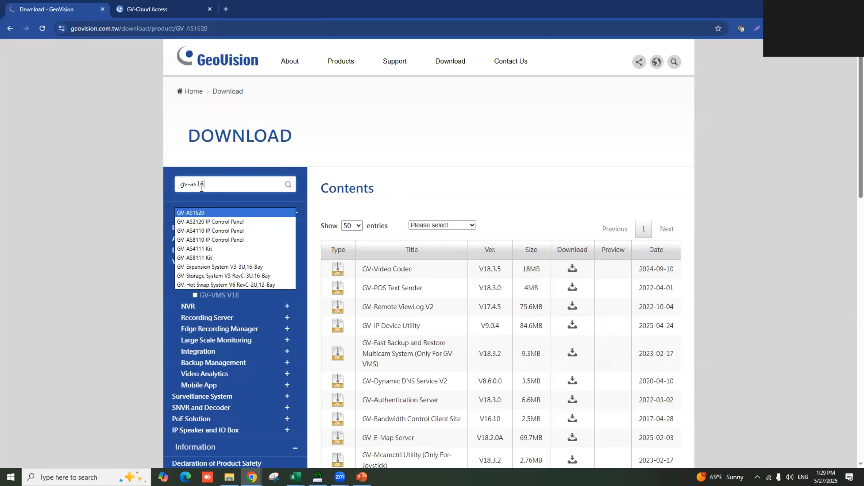
pyautogui.write('20')
pyautogui.press('Return')
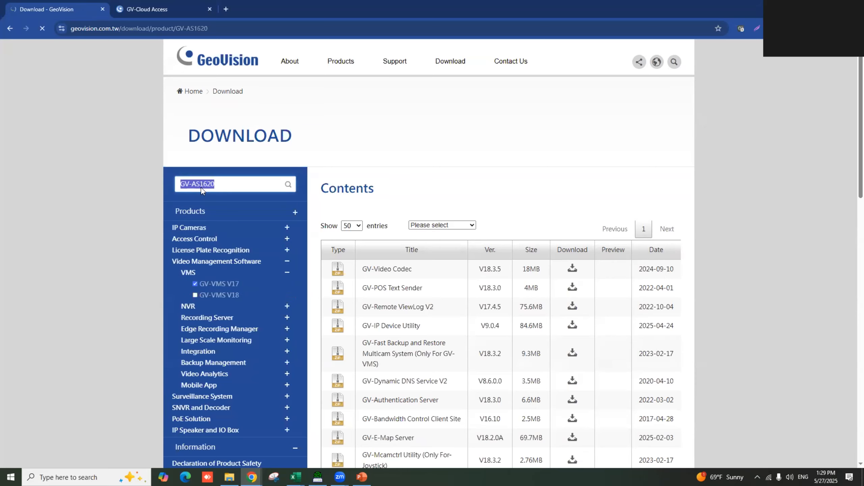
pyautogui.scroll(-3, 472, 238)
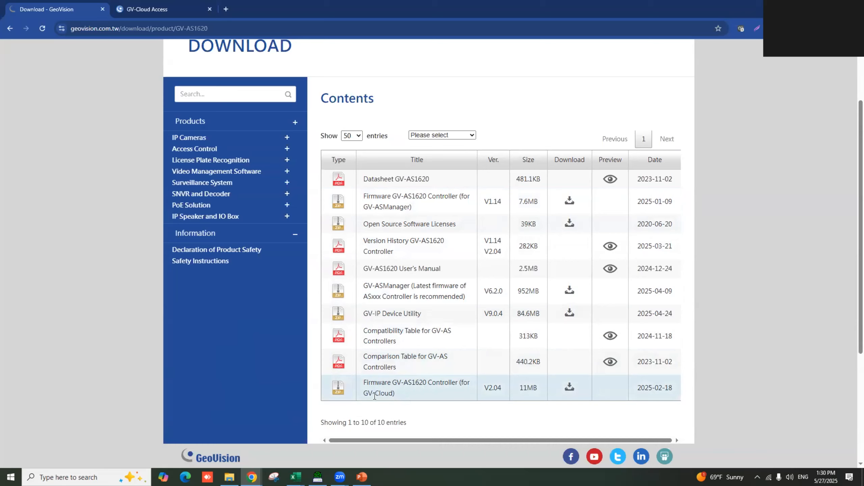
pyautogui.click(570, 388)
pyautogui.click(199, 9)
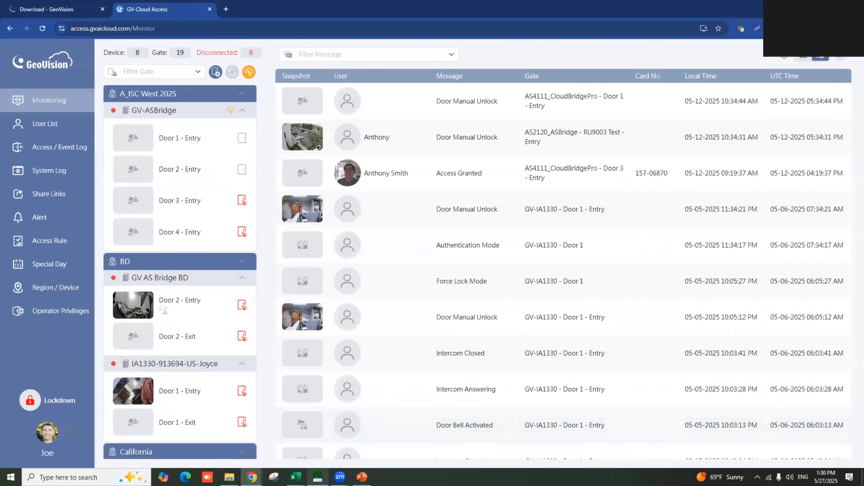
# - Open the GV-AS1620's Web Page from its row in IP Device Utility
pyautogui.click(317, 477)
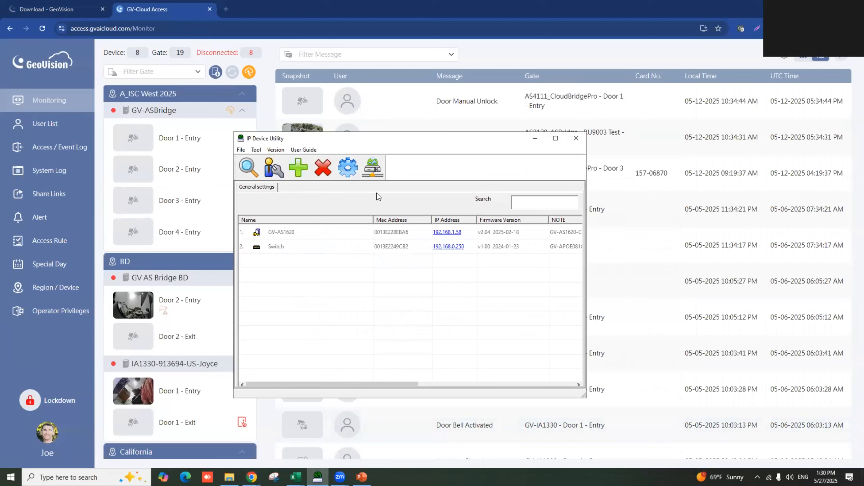
pyautogui.rightClick(450, 233)
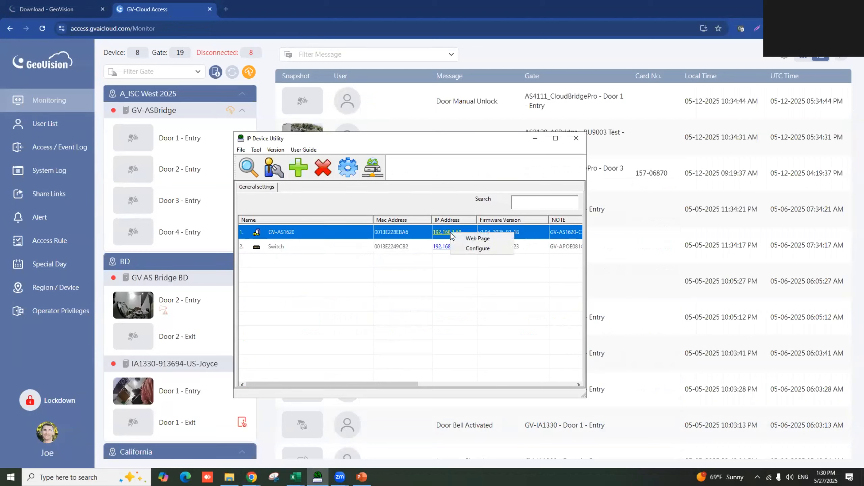
pyautogui.click(480, 238)
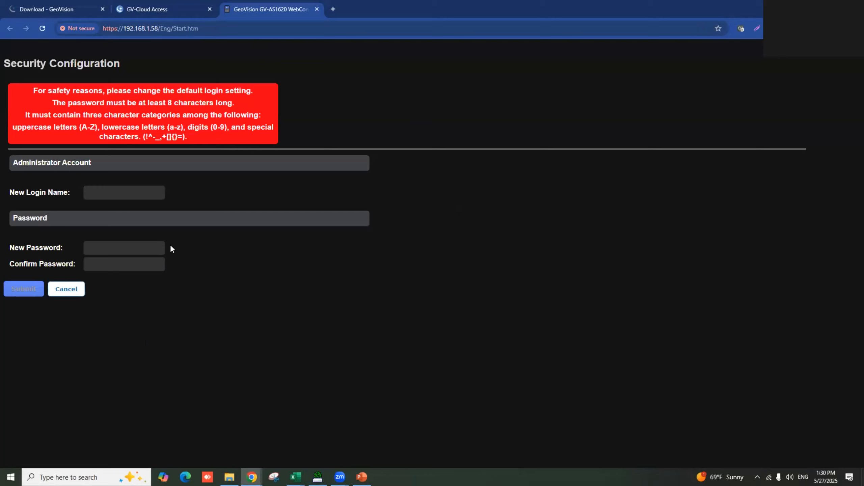
# - Set the new administrator login name 'admin' with a new password and submit it
pyautogui.click(127, 196)
pyautogui.write('admin')
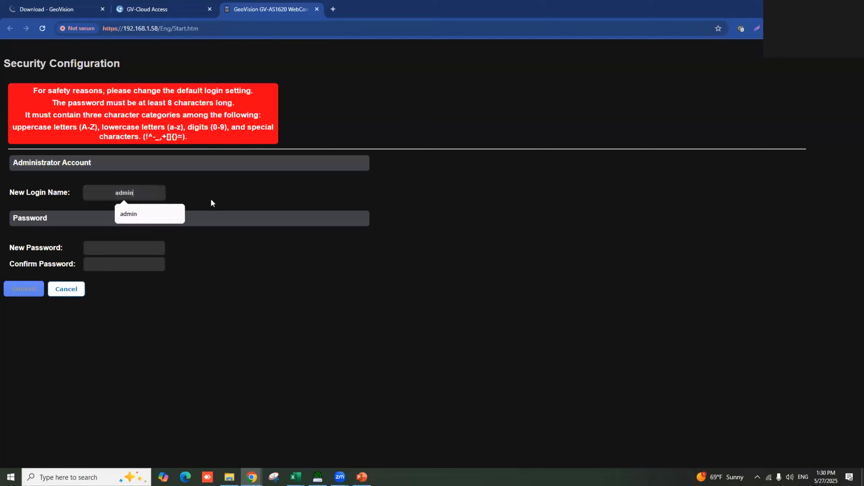
pyautogui.click(134, 242)
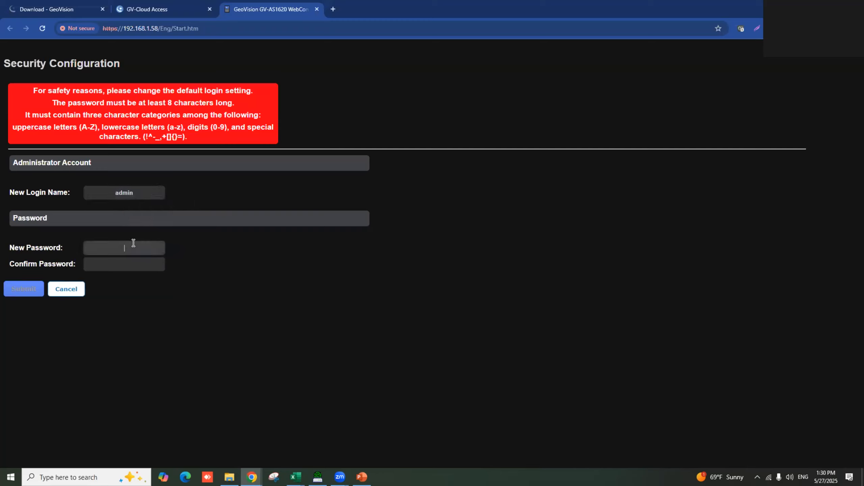
pyautogui.write('*****************')
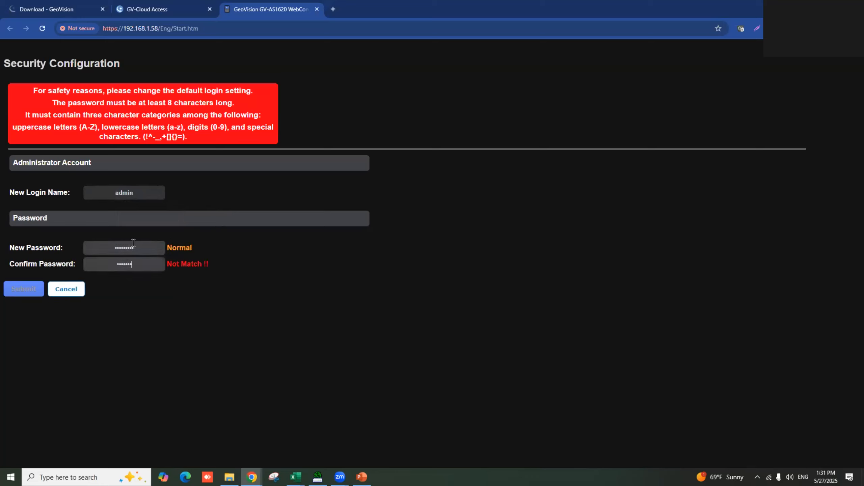
pyautogui.write('*')
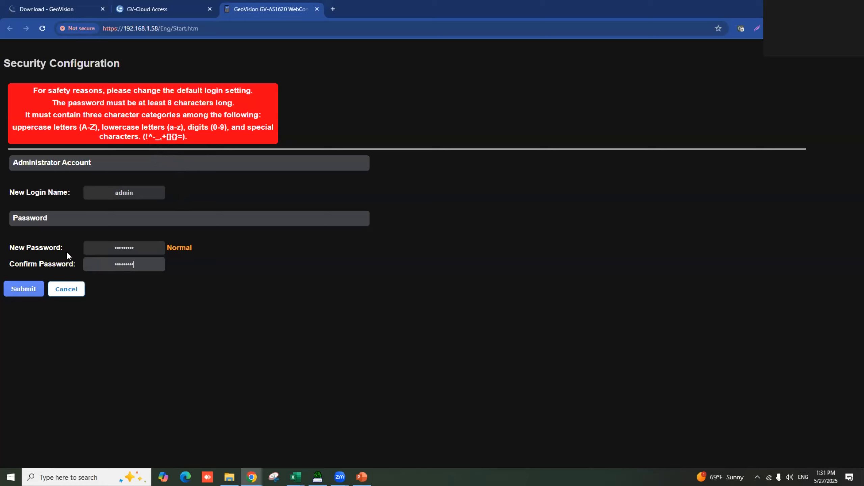
pyautogui.click(31, 292)
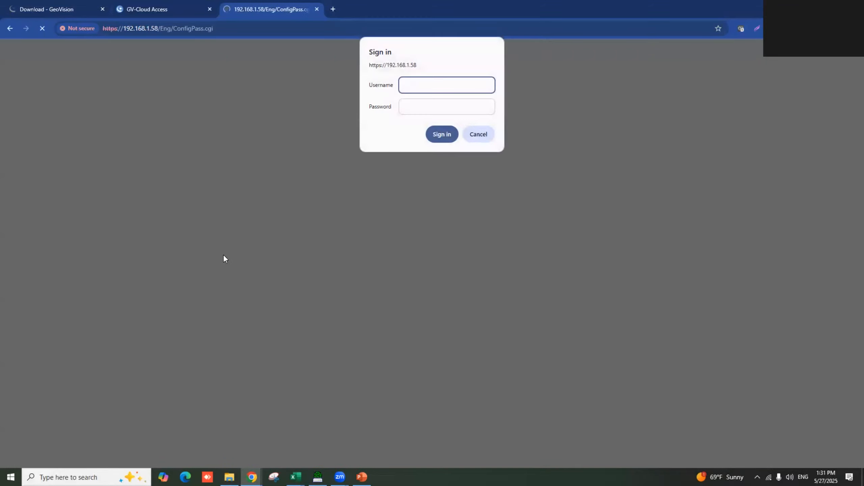
# - Sign in as admin with the account password and open the Firmware Update page
pyautogui.write('admin')
pyautogui.press('Tab')
pyautogui.write('admin123')
pyautogui.press('Return')
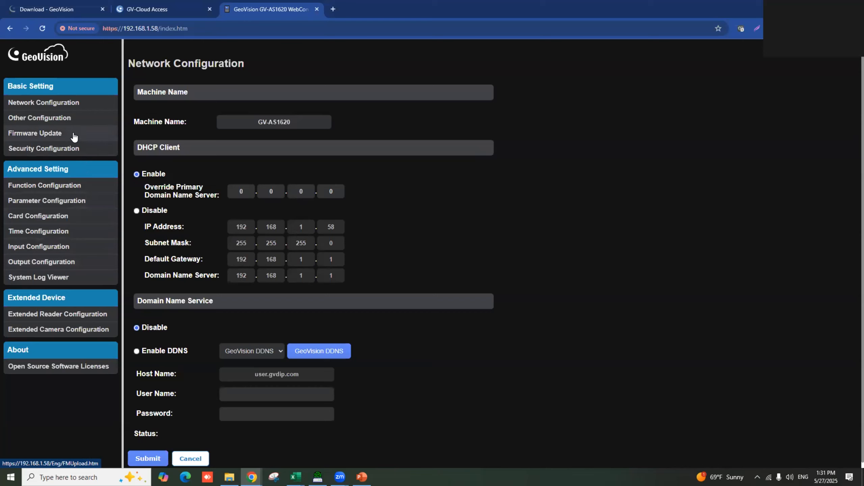
pyautogui.click(58, 135)
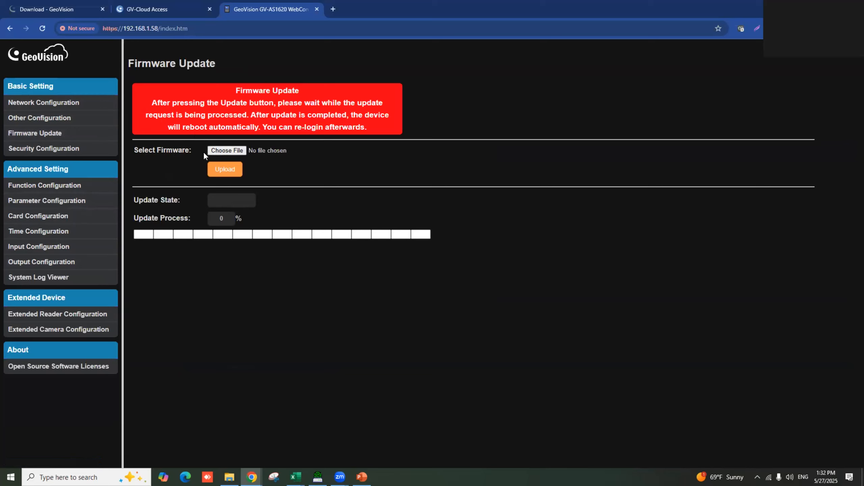
# - Upload GV-AS1620_V204_20250218.bin as firmware, acknowledge completion, and check the device list
pyautogui.click(226, 151)
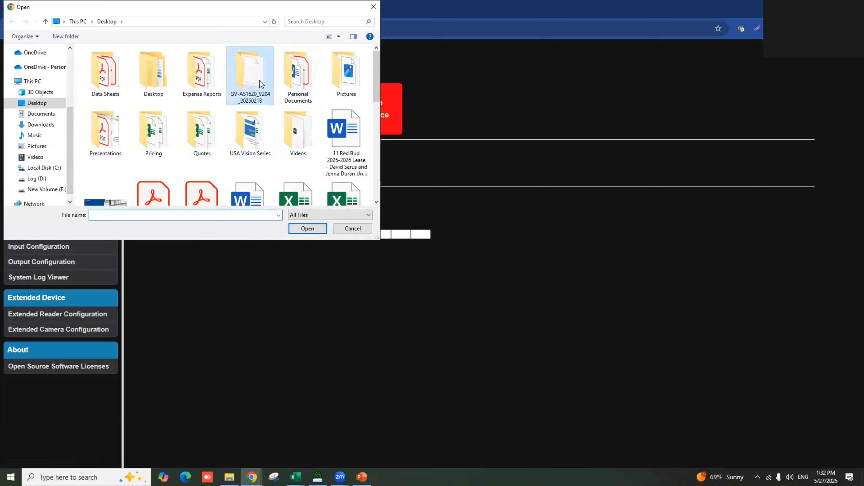
pyautogui.doubleClick(252, 76)
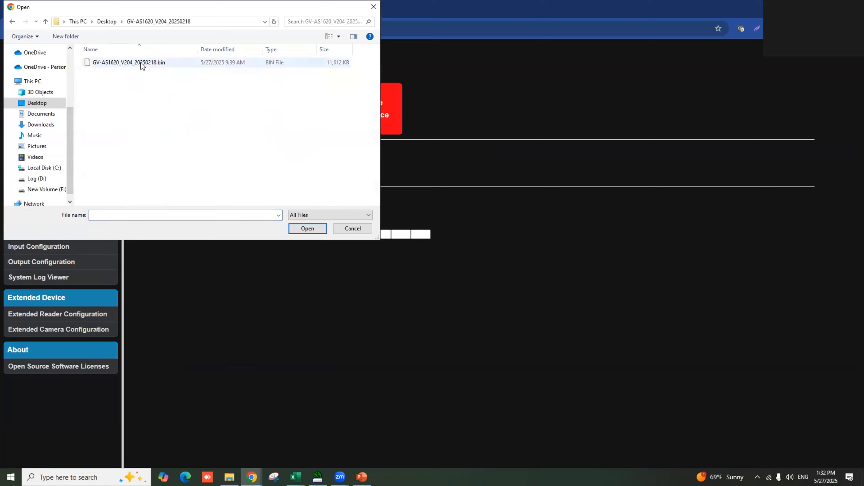
pyautogui.click(142, 67)
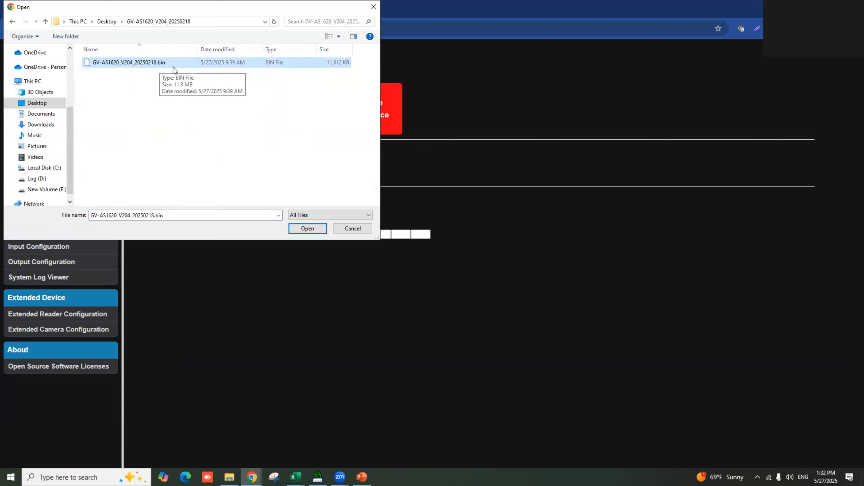
pyautogui.click(306, 229)
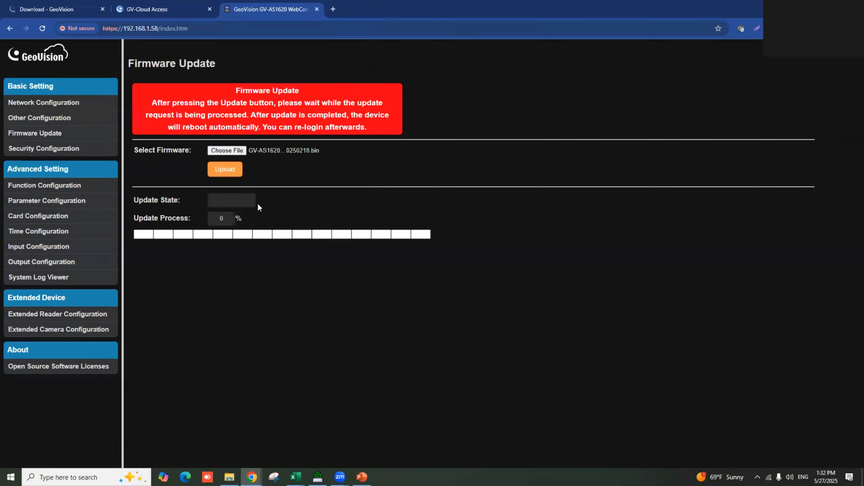
pyautogui.click(234, 176)
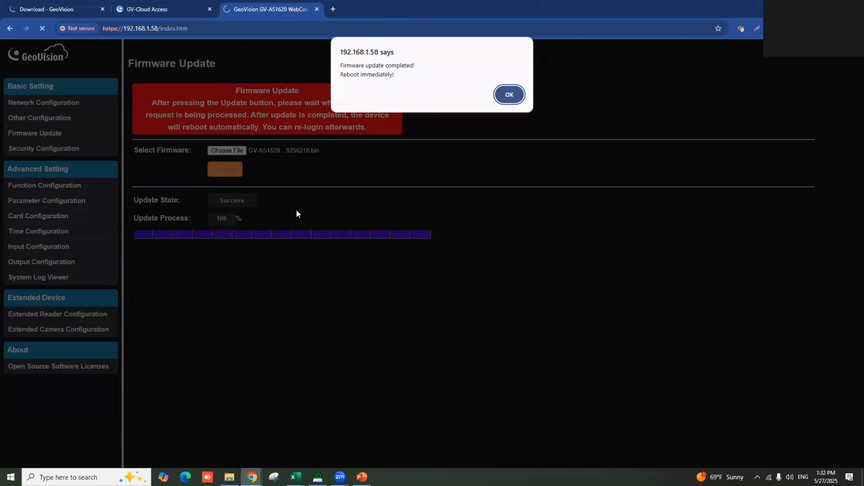
pyautogui.click(505, 96)
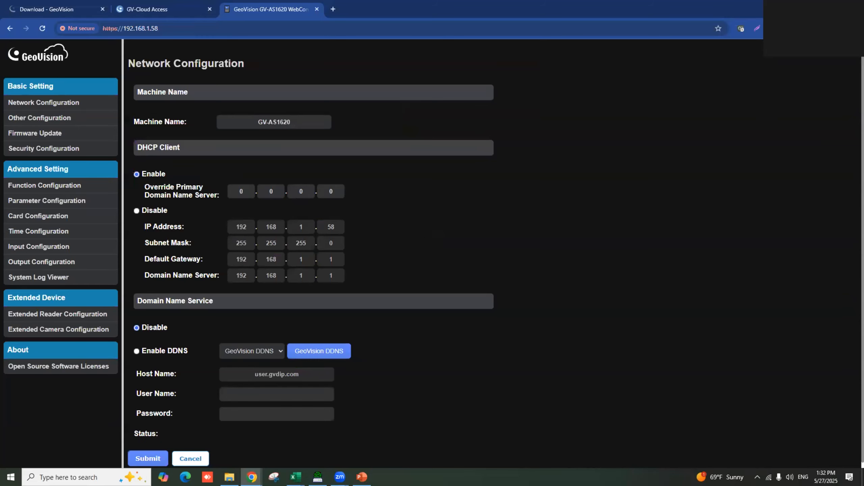
pyautogui.click(317, 476)
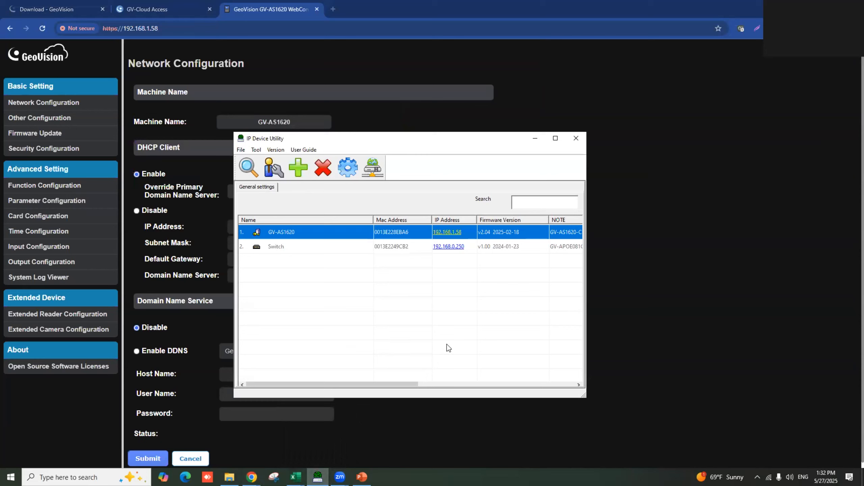
# - Rescan the network and reopen the GV-AS1620's web page at 192.168.1.58
pyautogui.click(249, 166)
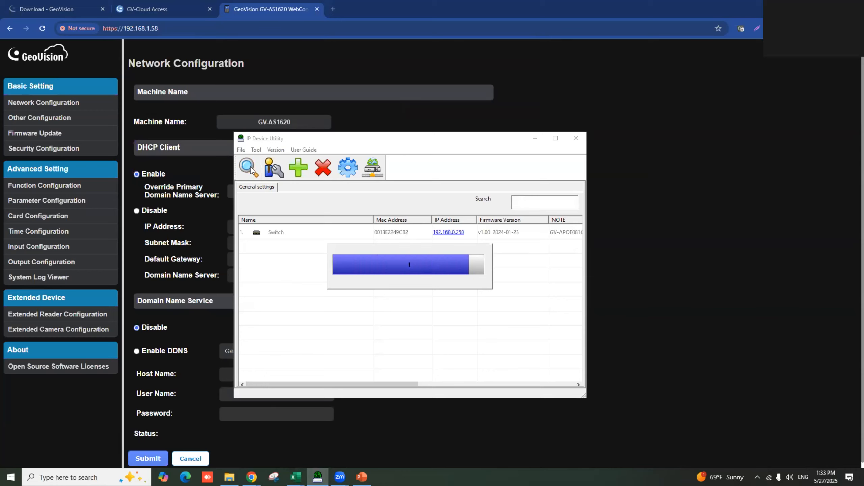
pyautogui.click(249, 167)
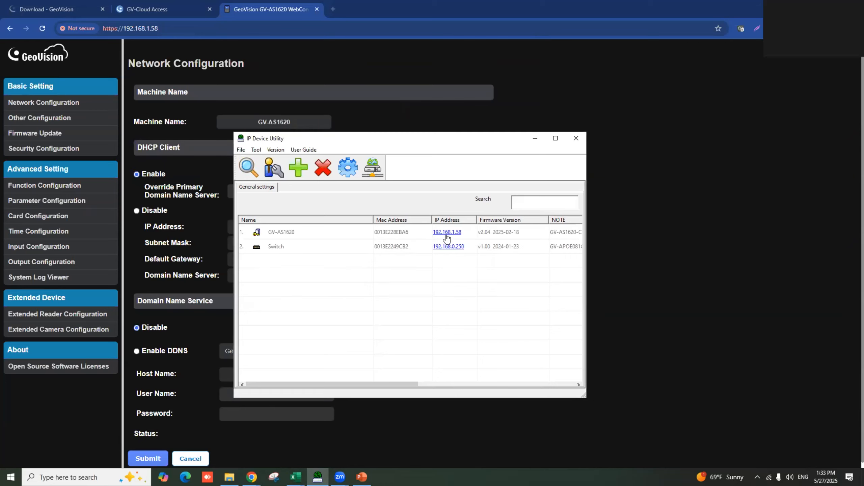
pyautogui.rightClick(447, 235)
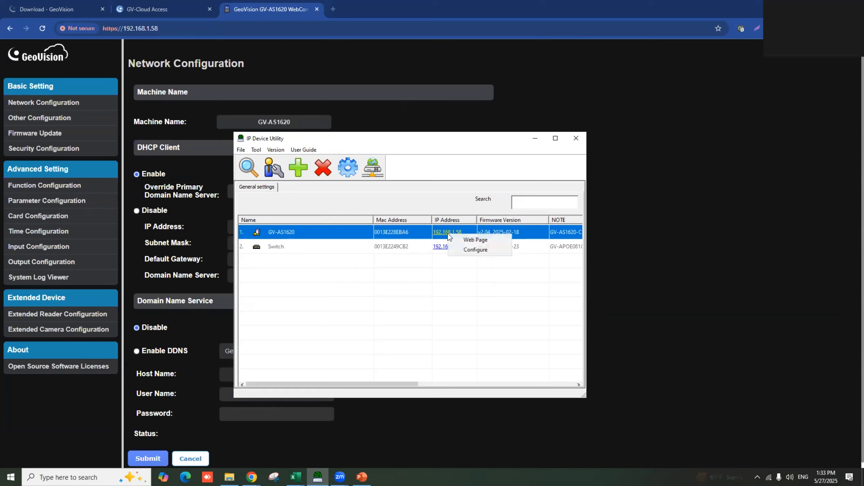
pyautogui.click(467, 242)
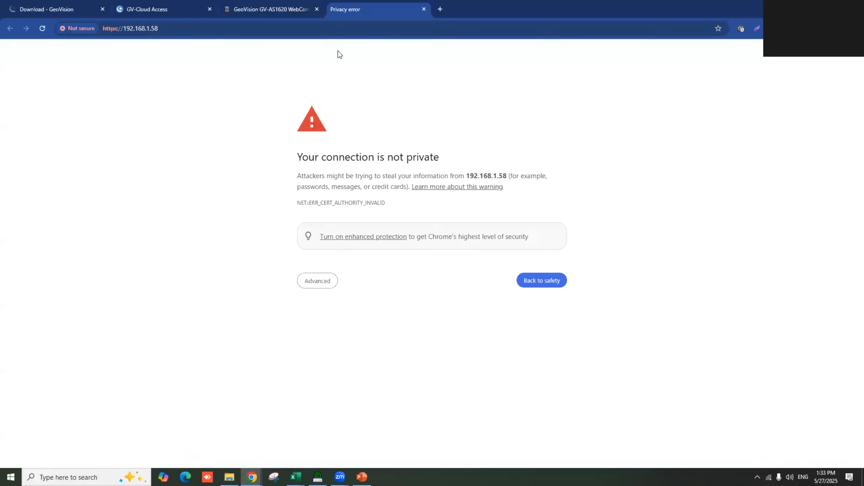
# - Close the old device tab, proceed past the 192.168.1.58 certificate warning, and open Time Configuration
pyautogui.click(317, 9)
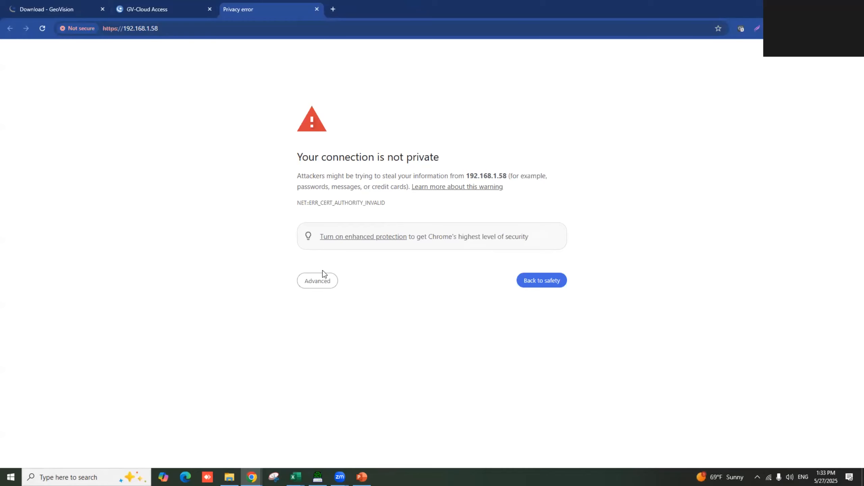
pyautogui.click(321, 281)
pyautogui.click(342, 350)
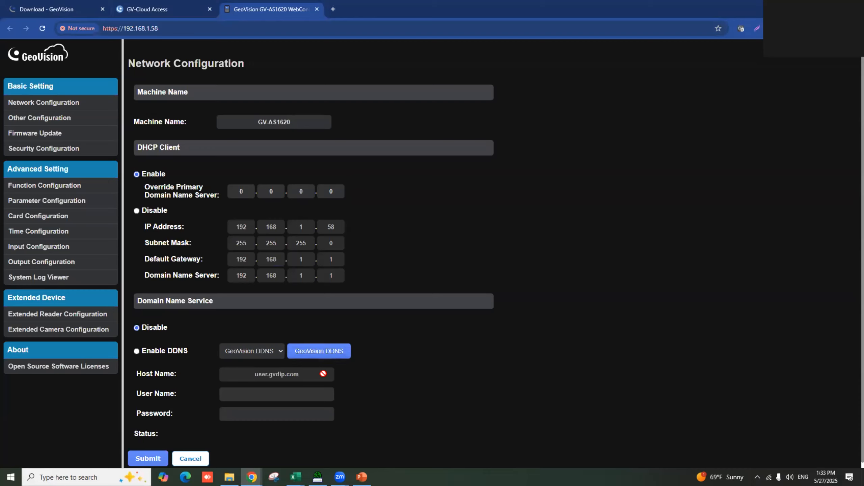
pyautogui.click(44, 234)
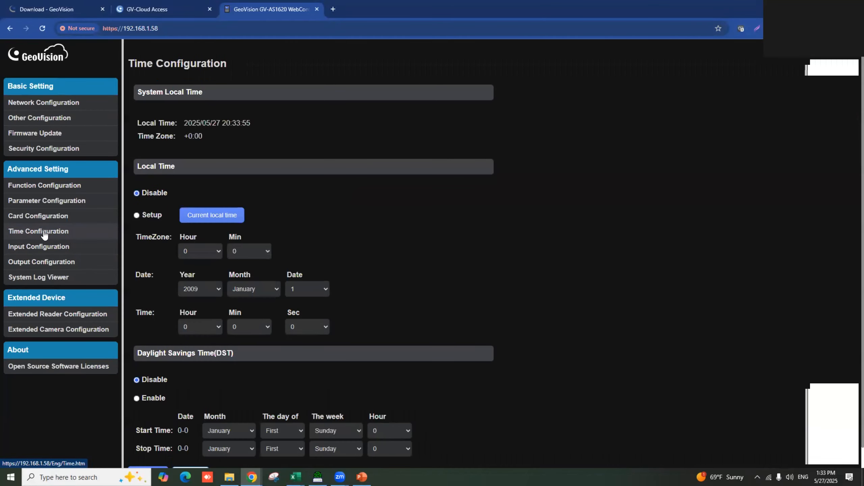
# - Switch the time setting to manual Setup and fill in the current local time
pyautogui.click(136, 215)
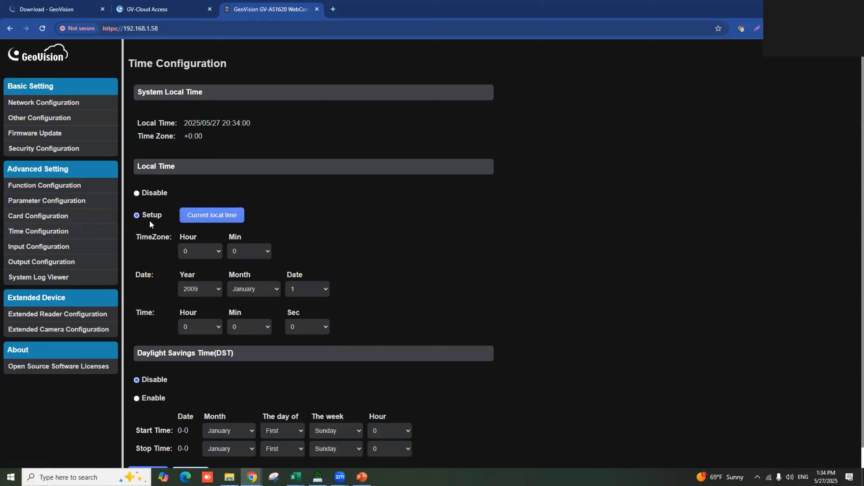
pyautogui.click(218, 220)
pyautogui.scroll(-1, 232, 335)
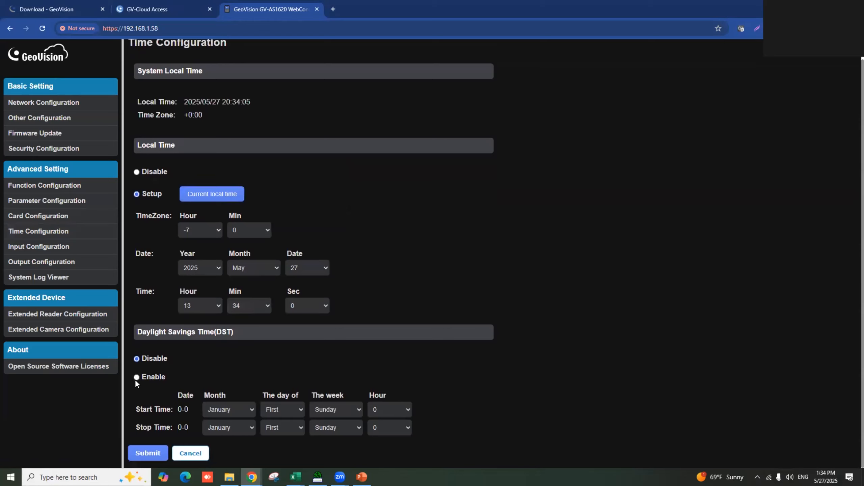
# - Enable DST starting the second Sunday of March and stopping in November
pyautogui.click(150, 377)
pyautogui.click(233, 408)
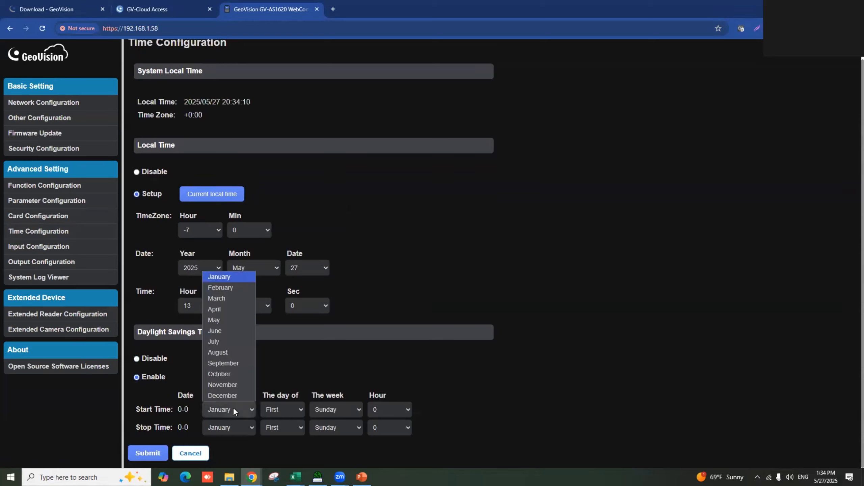
pyautogui.click(243, 300)
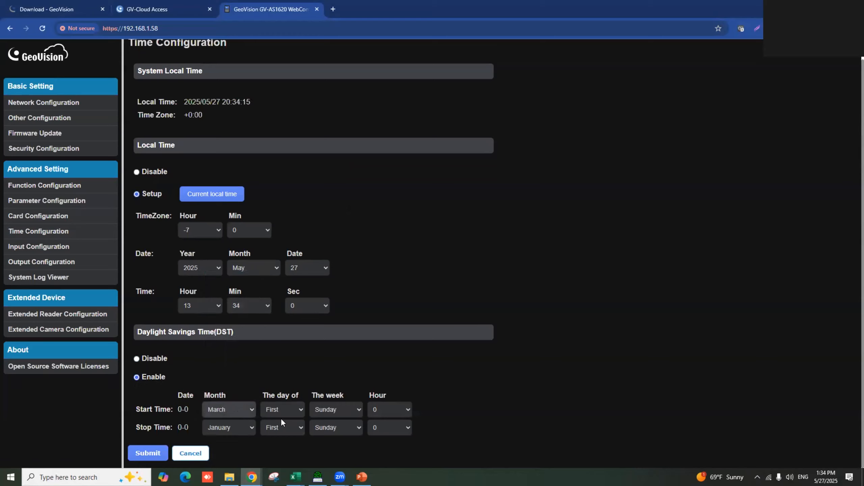
pyautogui.click(291, 411)
pyautogui.click(285, 364)
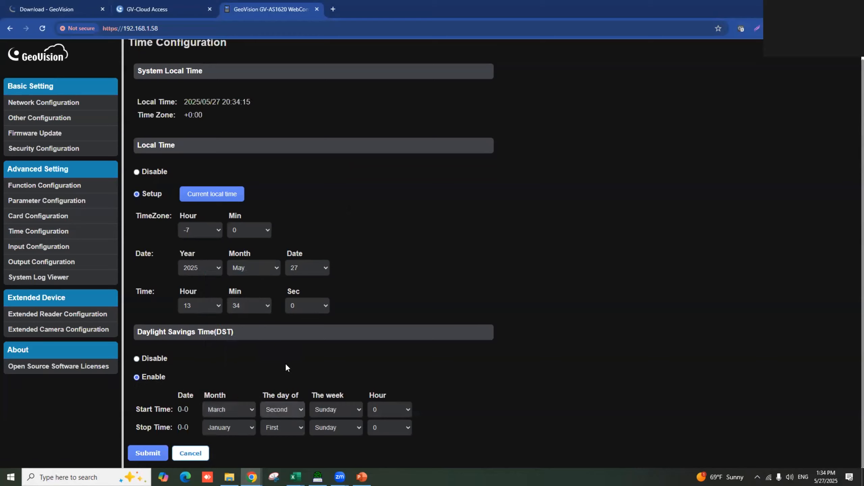
pyautogui.click(244, 426)
pyautogui.click(240, 403)
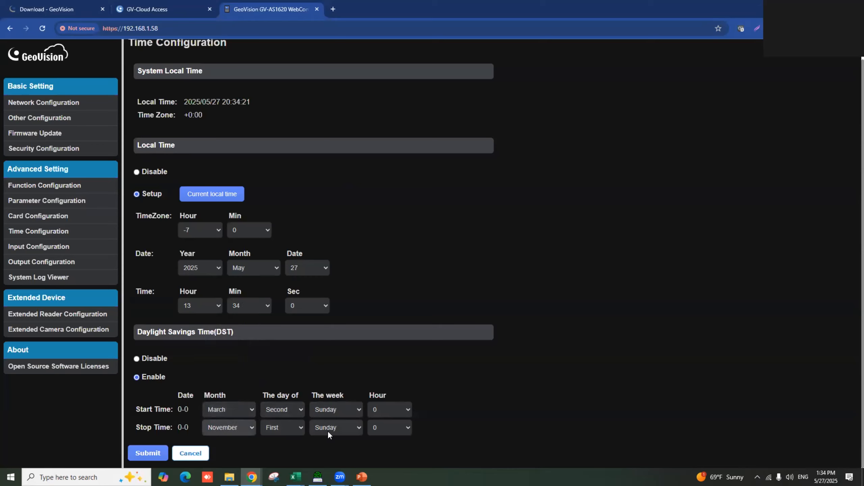
# - Set the DST start and stop hours to 2, submit, and move to GV-Cloud Access
pyautogui.click(387, 411)
pyautogui.click(395, 212)
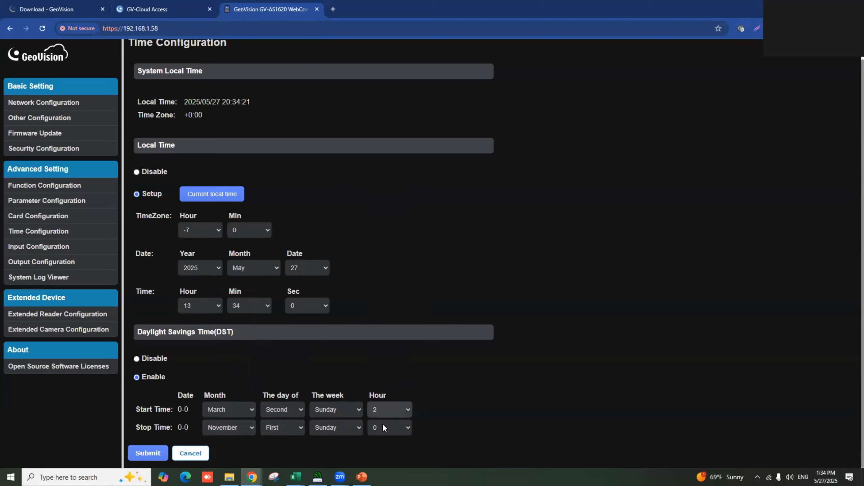
pyautogui.click(383, 428)
pyautogui.click(394, 232)
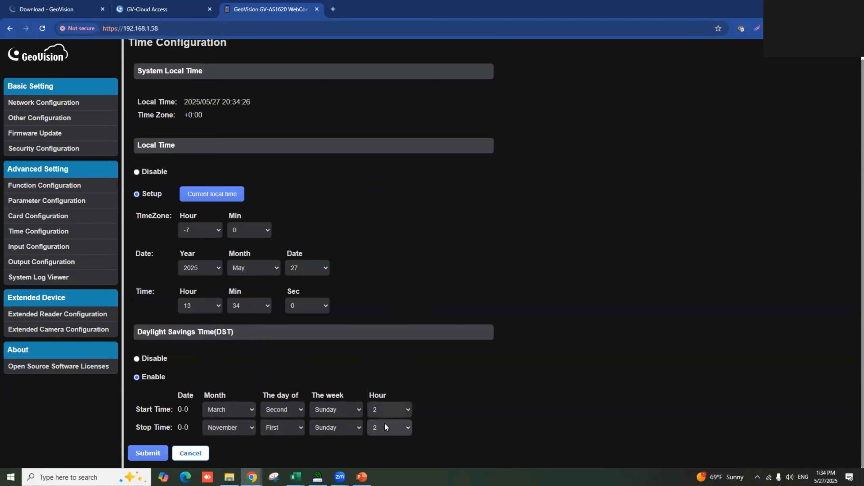
pyautogui.click(148, 453)
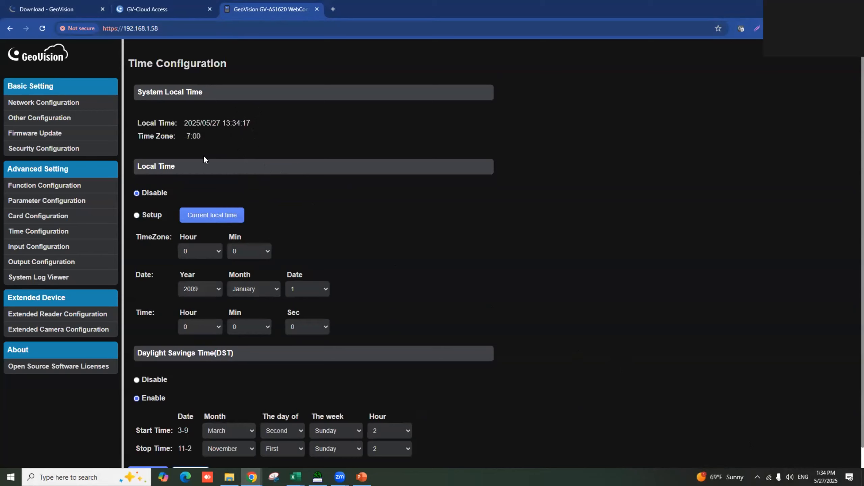
pyautogui.click(180, 12)
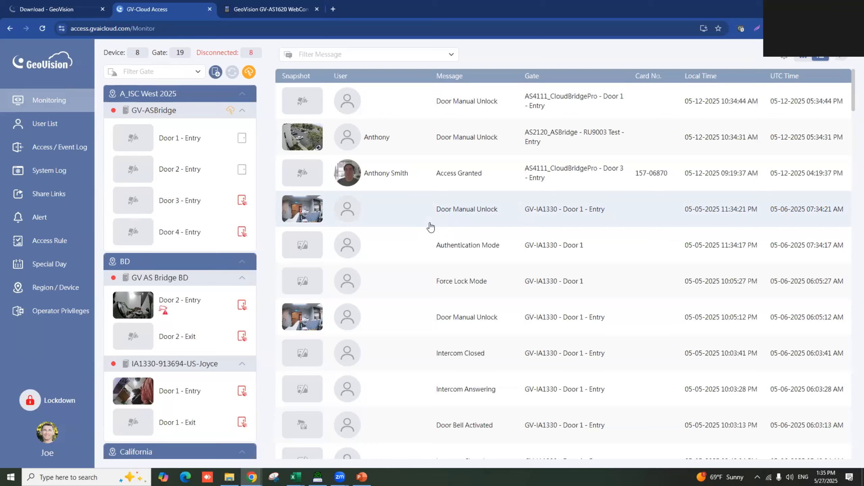
# - Launch Account Management from the GV-Cloud apps list into a new tab
pyautogui.click(61, 71)
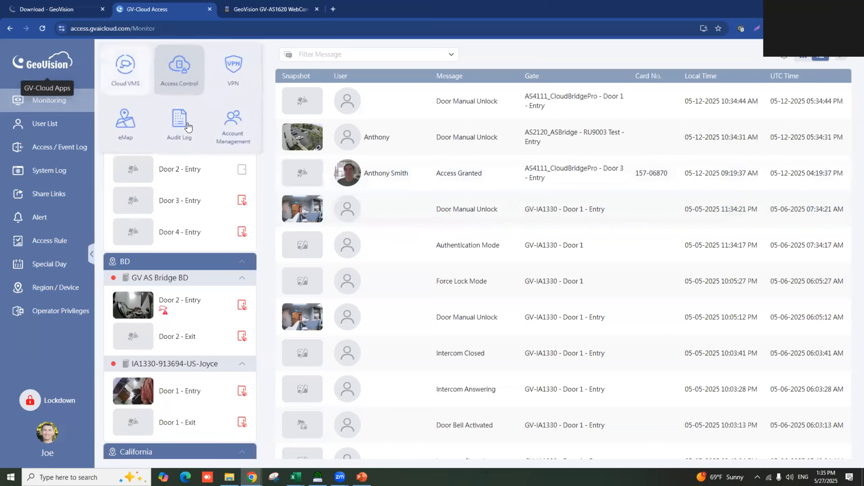
pyautogui.click(234, 130)
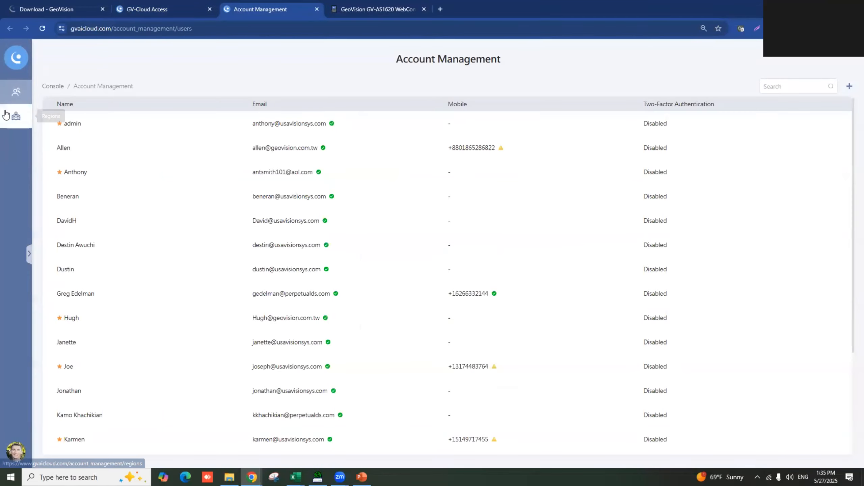
# - Show the Regions list from the left sidebar
pyautogui.click(15, 116)
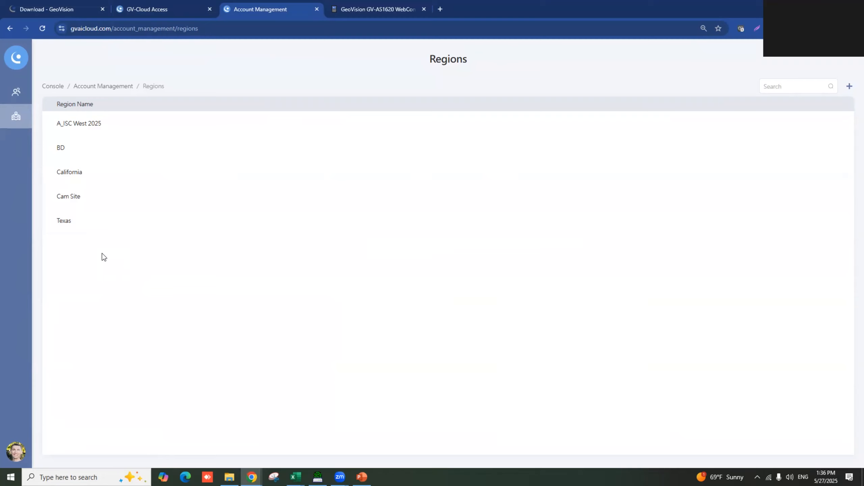
# - Return to Account Management's Regions list and start a new region with the + button
pyautogui.click(19, 59)
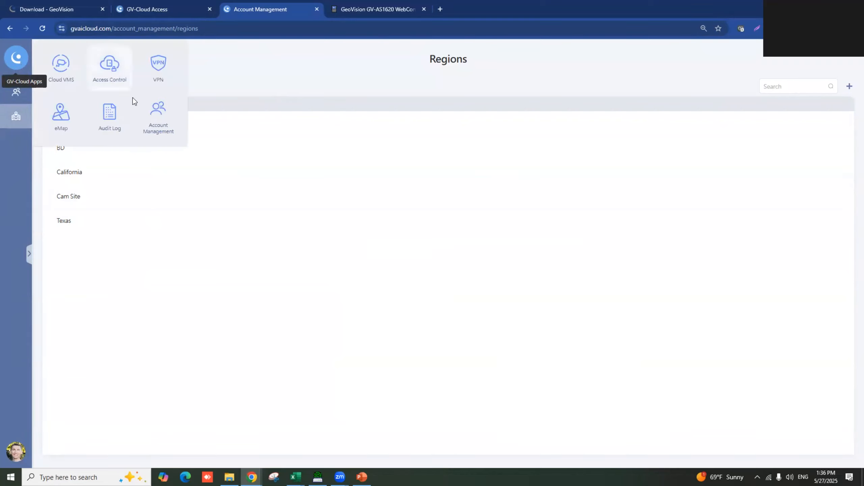
pyautogui.click(155, 117)
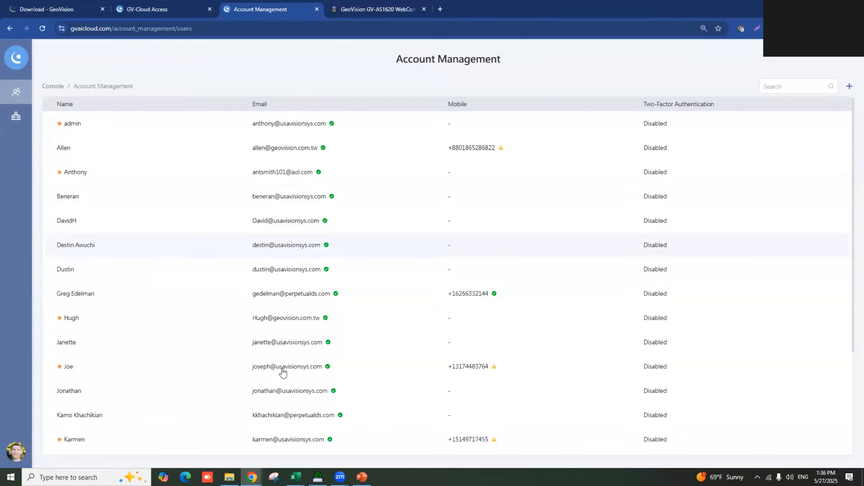
pyautogui.click(15, 117)
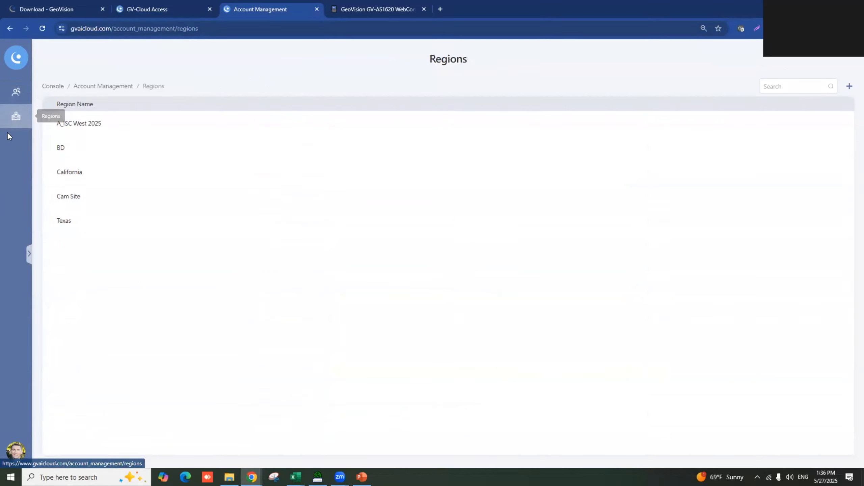
pyautogui.click(849, 88)
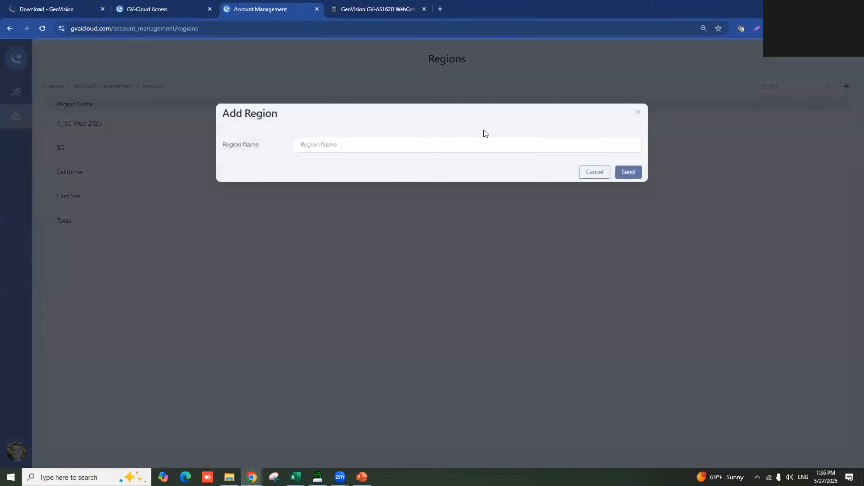
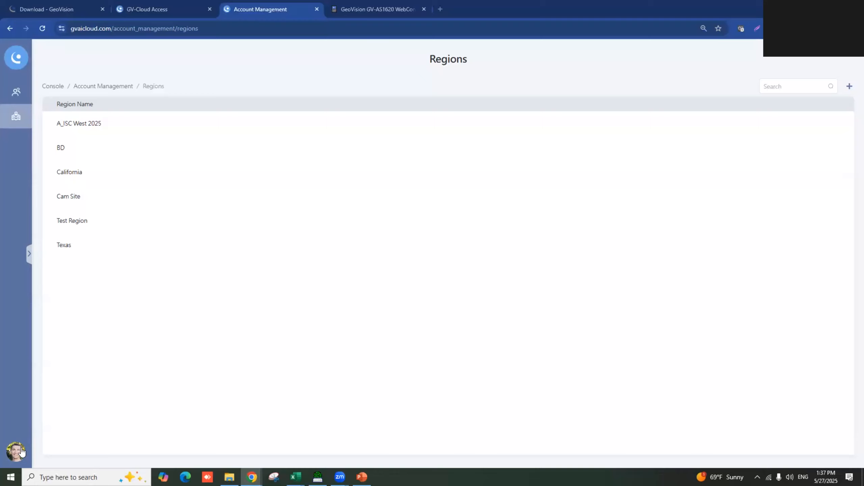
# - Open the account menu from the profile avatar while viewing the Regions list
pyautogui.click(21, 451)
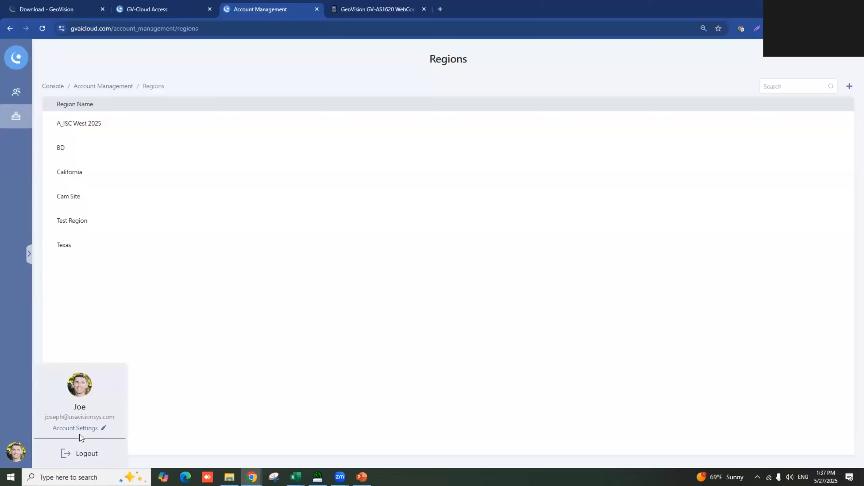
# - Go to Subscription Management in Account Settings and paste the subscription serial number
pyautogui.click(92, 429)
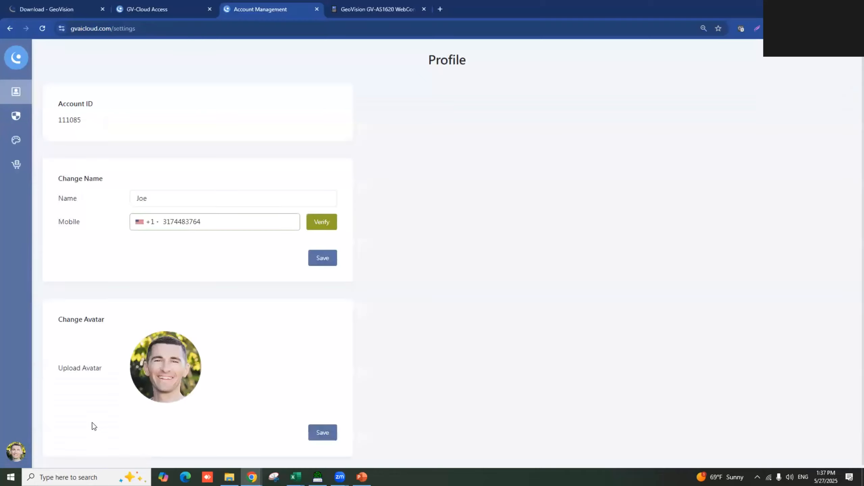
pyautogui.click(20, 167)
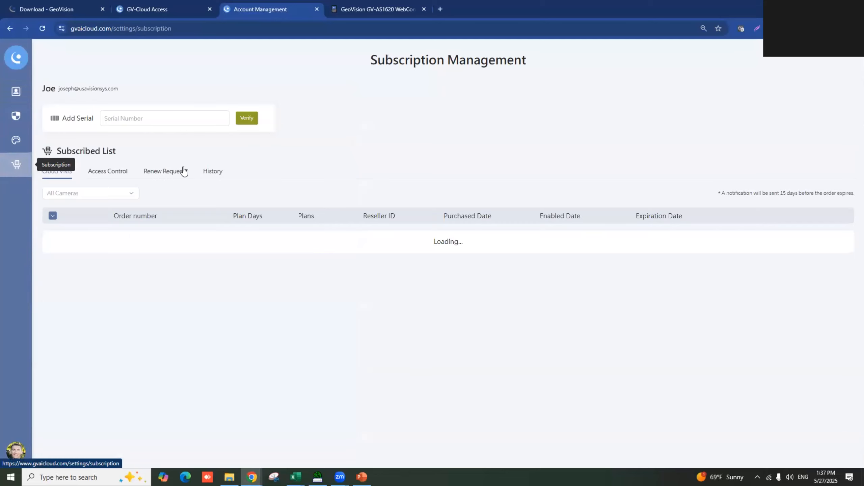
pyautogui.click(127, 118)
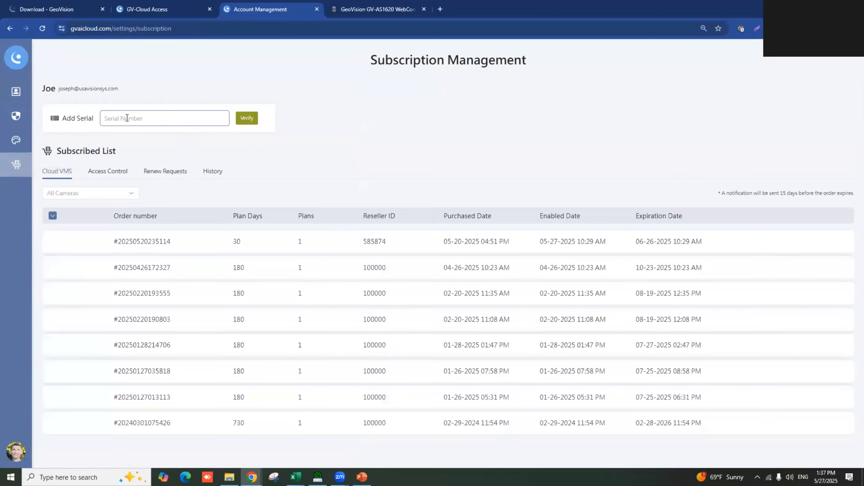
pyautogui.hotkey('ctrl', 'v')
# - Verify the serial to enable the 365-day order, skipping license allocation for now
pyautogui.click(245, 119)
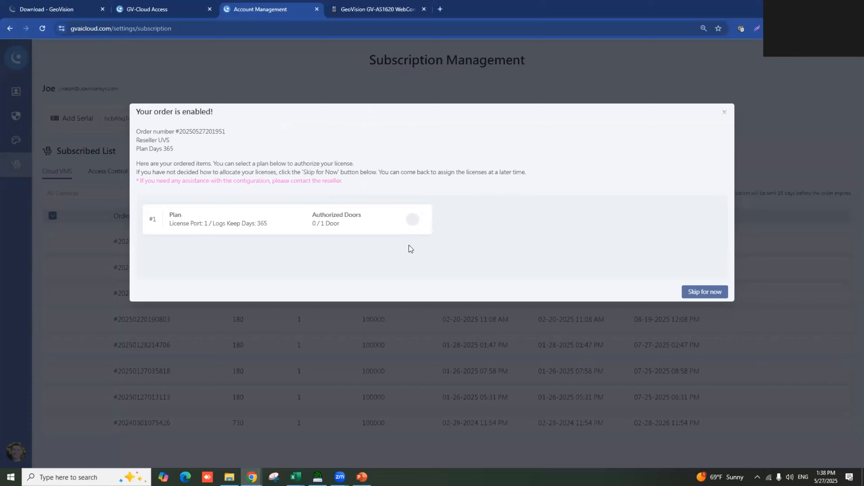
pyautogui.click(714, 295)
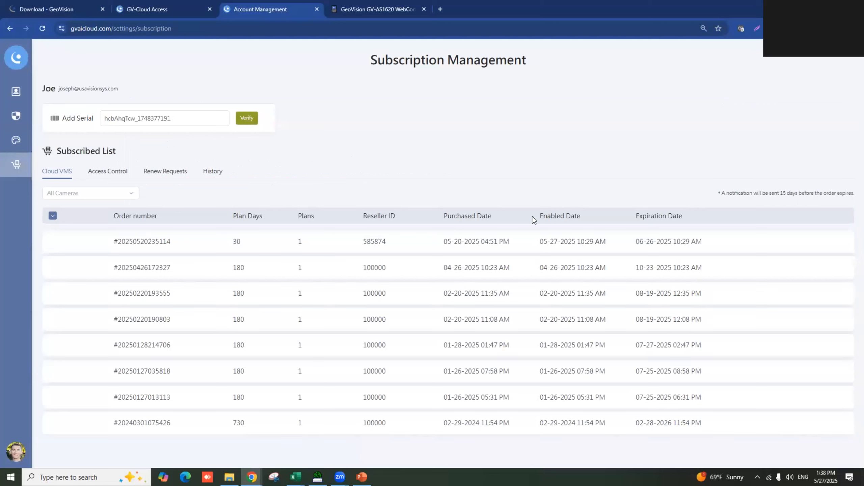
# - Launch the Access Control app from GV-Cloud Apps and go to its Region / Device page
pyautogui.click(19, 56)
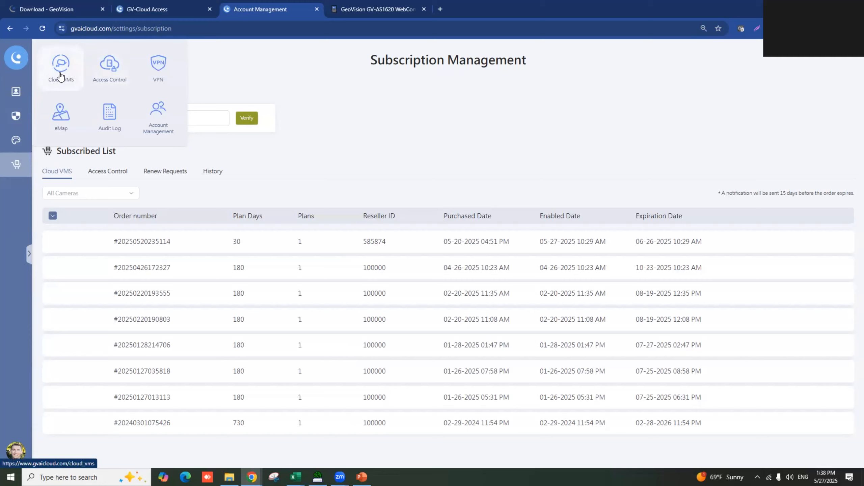
pyautogui.click(116, 70)
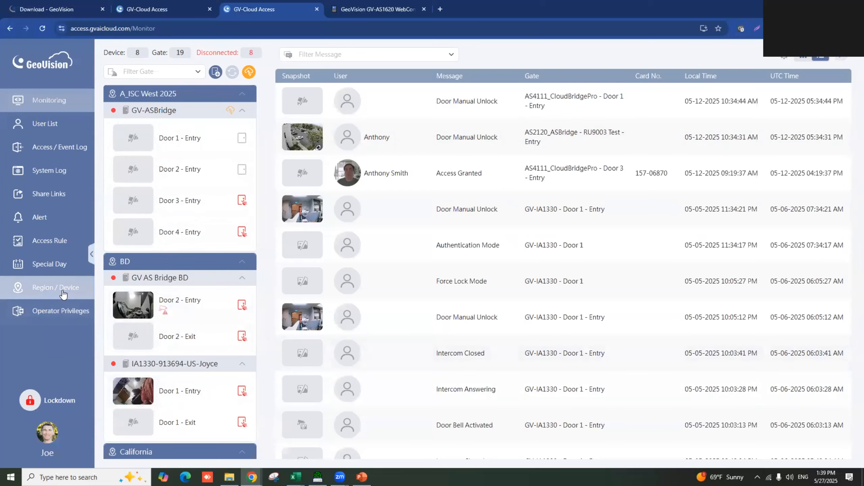
pyautogui.click(39, 295)
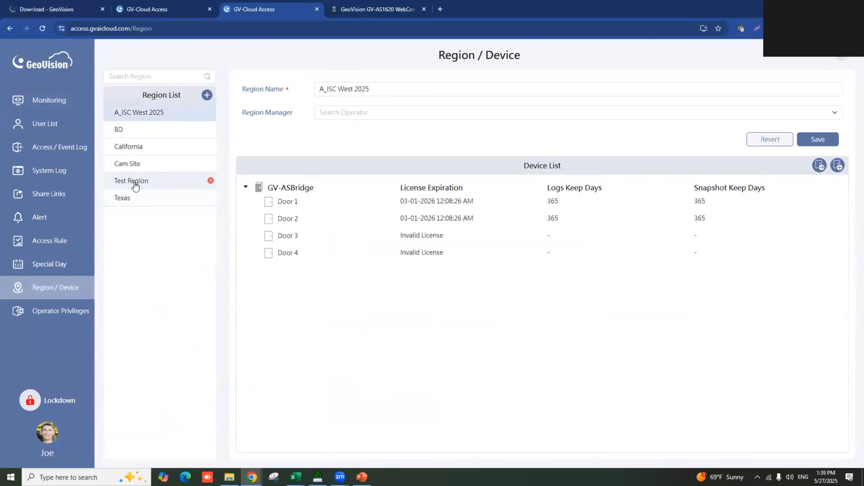
# - Select Test Region in the Region List to view its empty device list
pyautogui.click(150, 183)
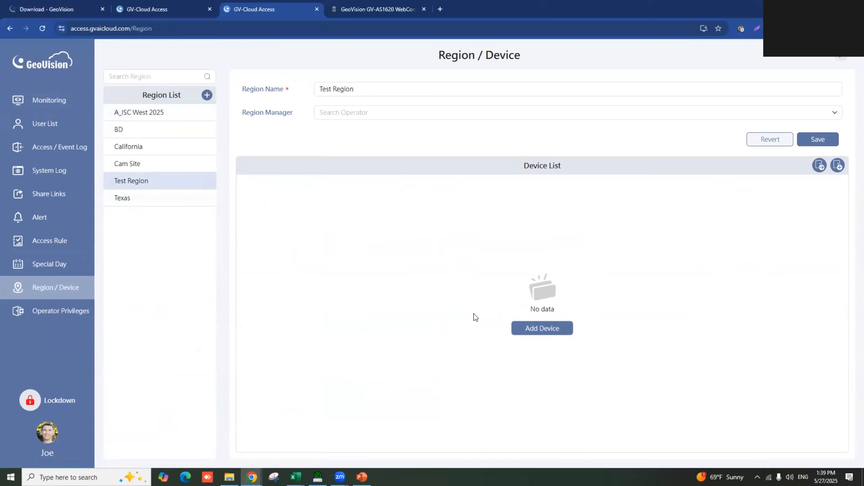
# - Add a new device to Test Region with model GV-AS1620
pyautogui.click(544, 331)
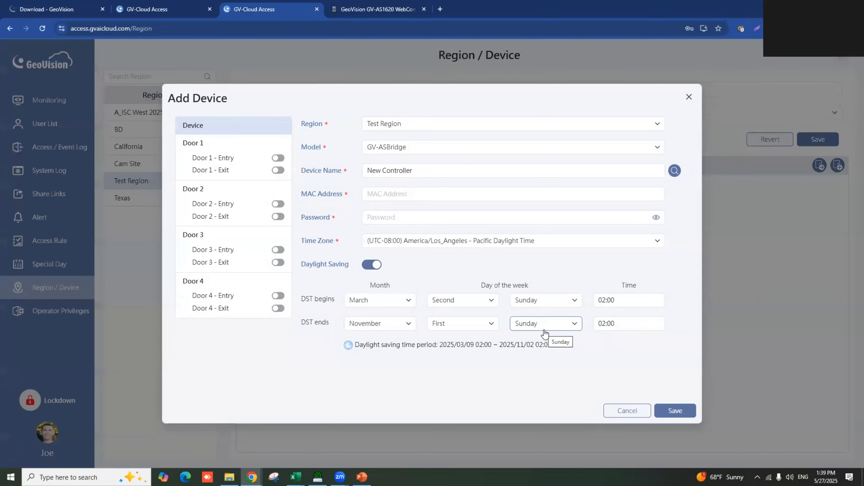
pyautogui.click(427, 149)
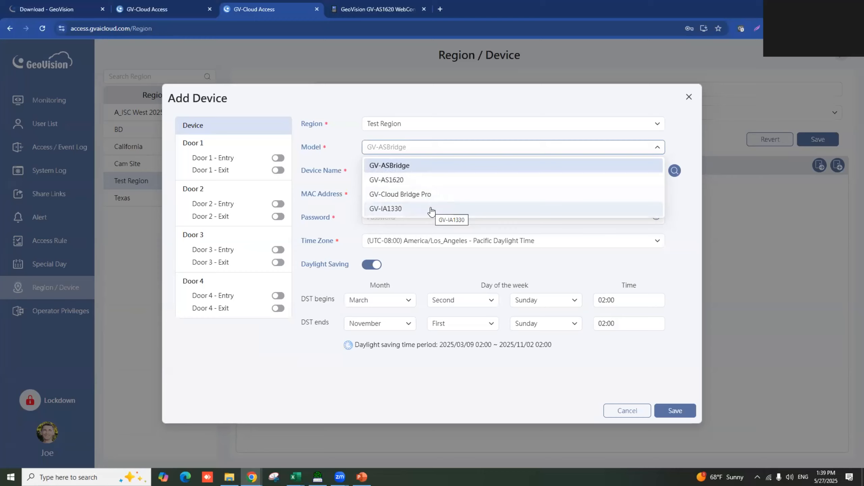
pyautogui.click(430, 180)
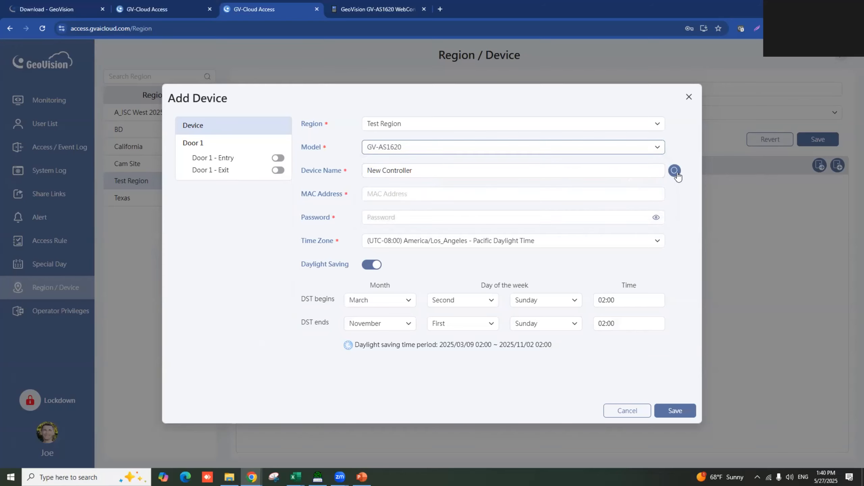
# - Rename the device to 'Test Controller' and search the network for it
pyautogui.click(428, 170)
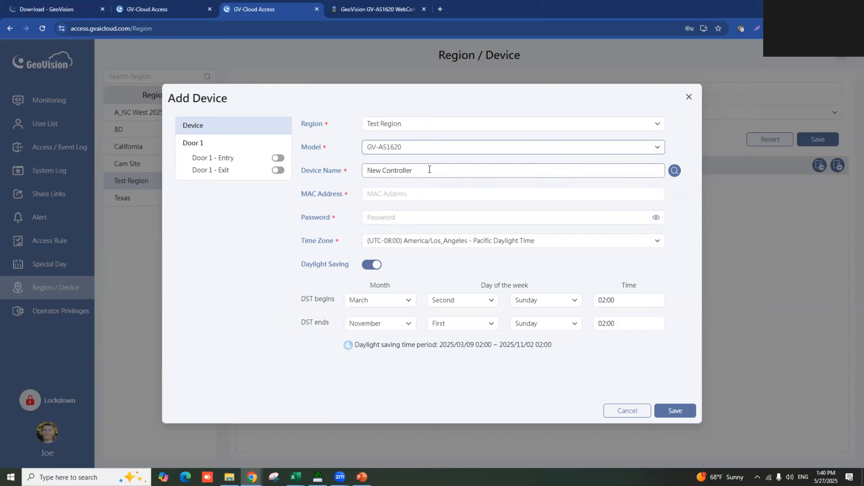
pyautogui.hotkey('ctrl', 'a')
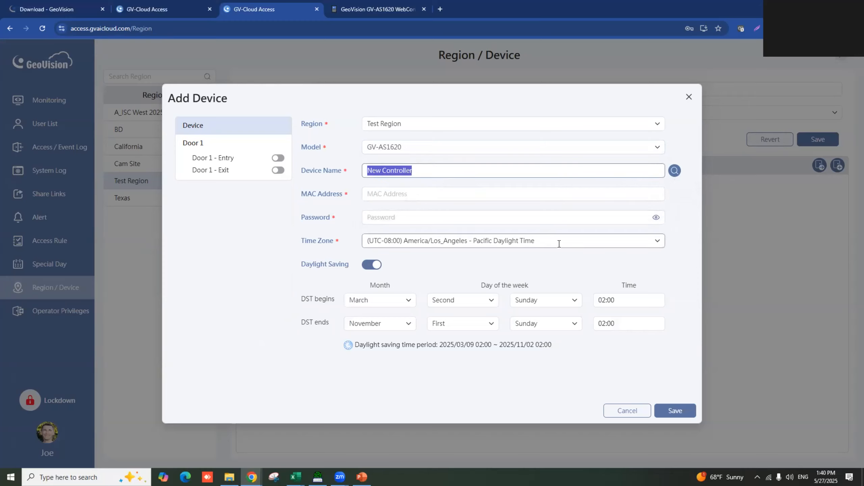
pyautogui.write('Test Controller')
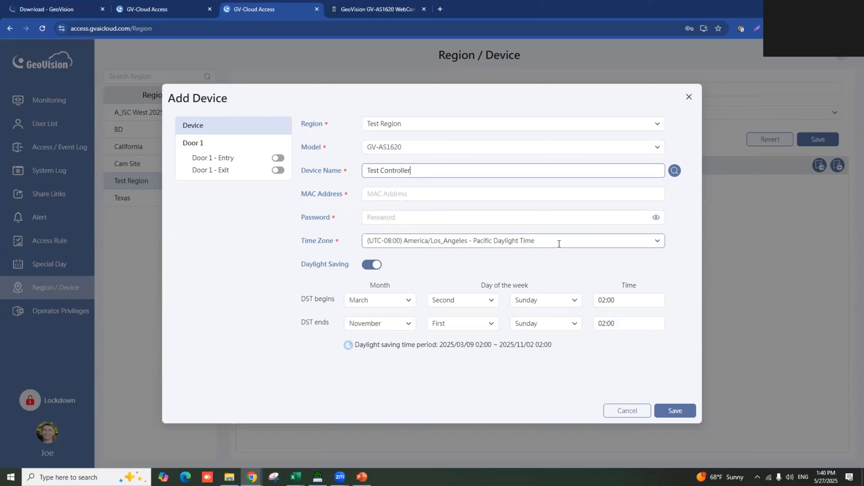
pyautogui.click(675, 171)
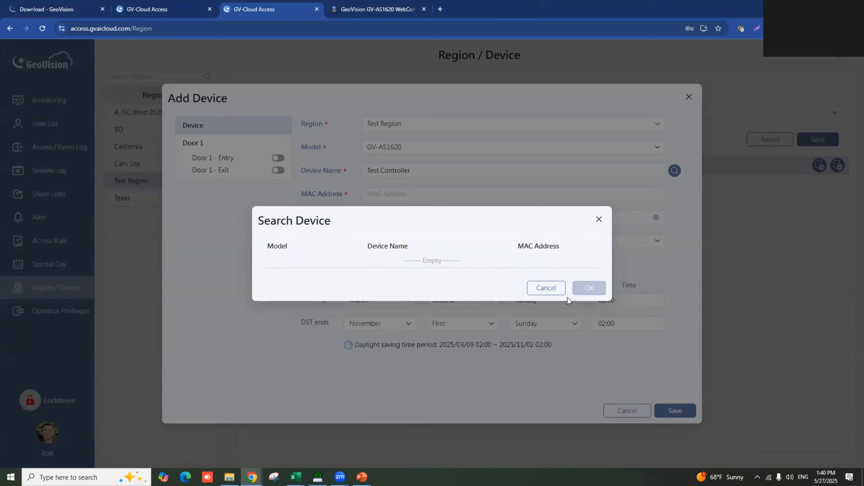
# - Dismiss the empty device search twice and bring up IP Device Utility to find the controller
pyautogui.click(548, 288)
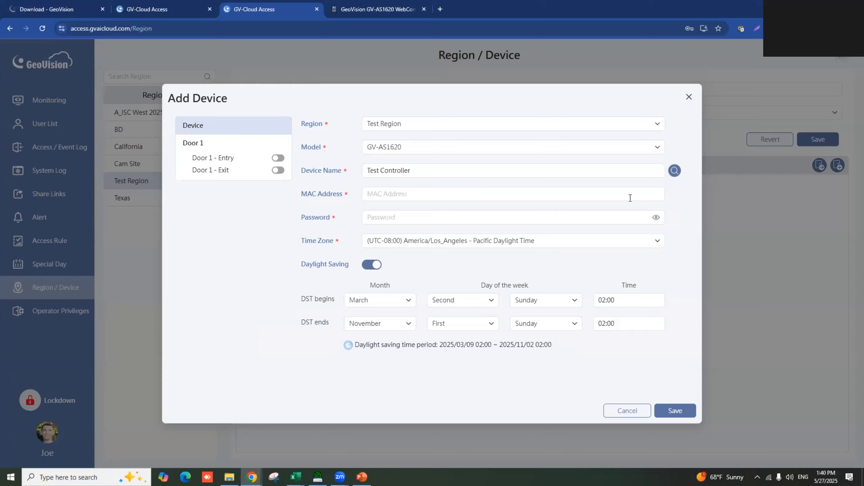
pyautogui.click(675, 170)
pyautogui.click(533, 294)
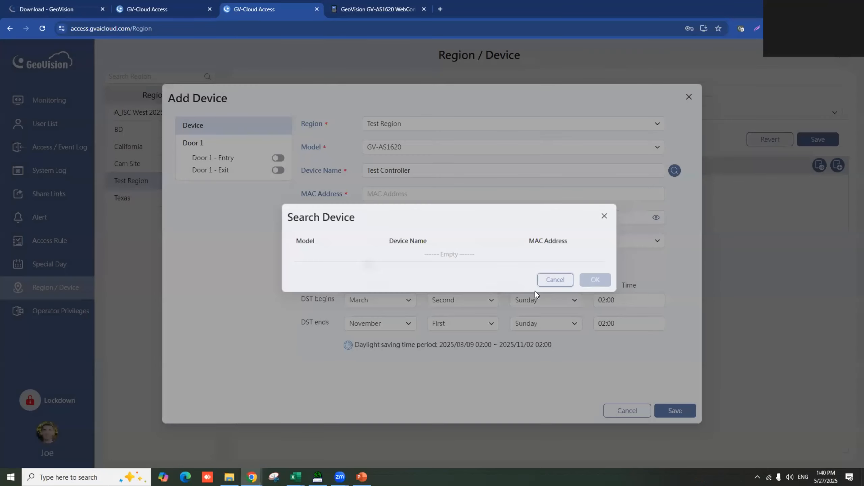
pyautogui.click(386, 194)
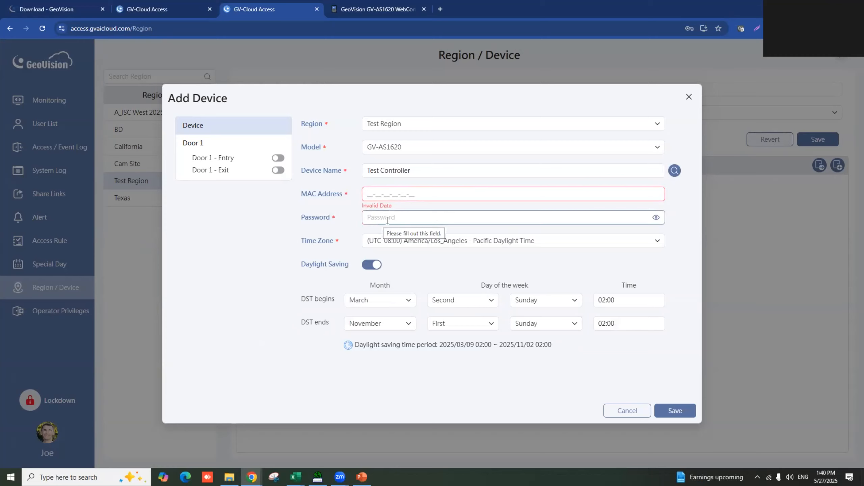
pyautogui.click(679, 228)
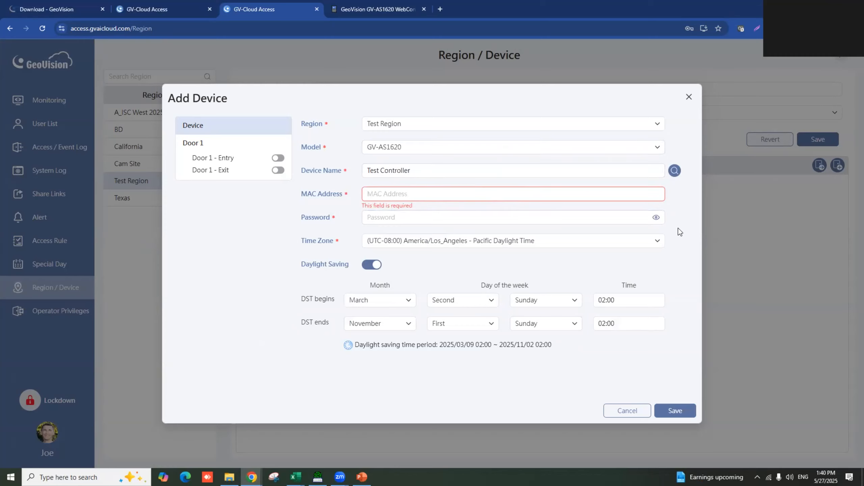
pyautogui.click(318, 477)
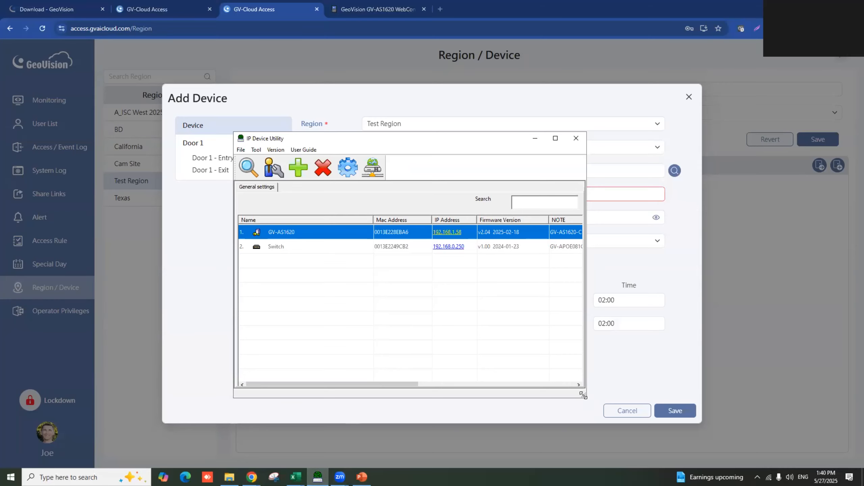
# - Fill the MAC Address field with the GV-AS1620's 00-13-E2-28-EB-A6 from IP Device Utility
pyautogui.moveTo(582, 395); pyautogui.dragTo(863, 403)
pyautogui.moveTo(641, 146); pyautogui.dragTo(420, 161)
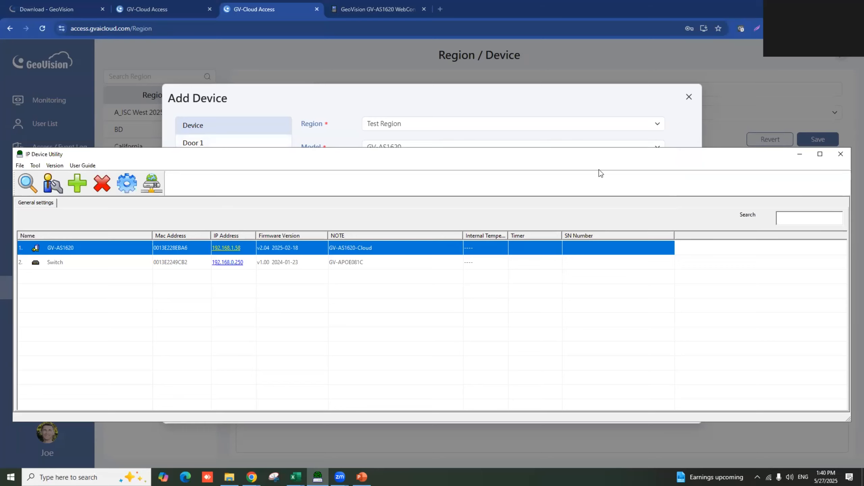
pyautogui.hotkey('alt', 'Tab')
pyautogui.write('00-13-E2-28-EB-A6')
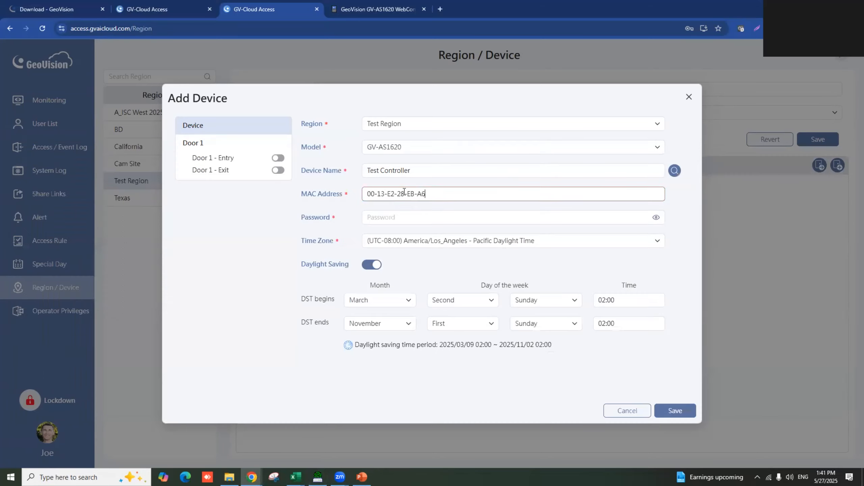
# - Enter the controller's device password in the Add Device form
pyautogui.click(403, 217)
pyautogui.write('•••••••••')
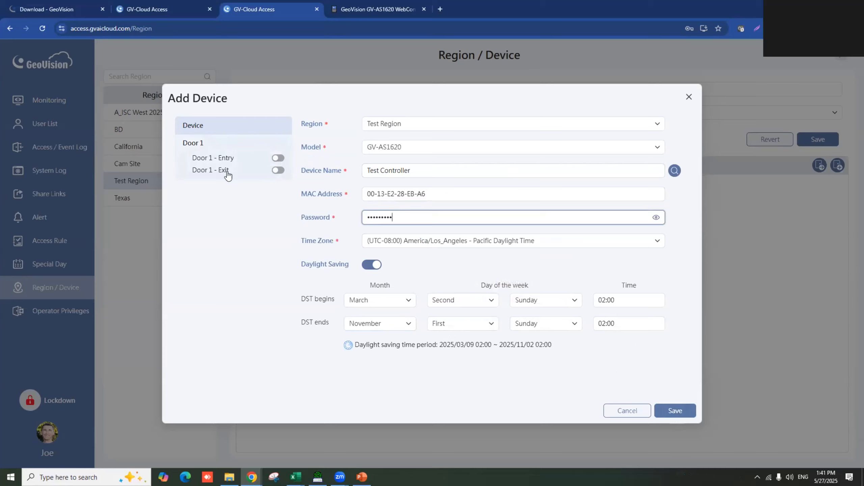
# - Turn on Door 1's entry reader, rename the door to 'Front Door', and select the Lock Reset Time value
pyautogui.click(278, 161)
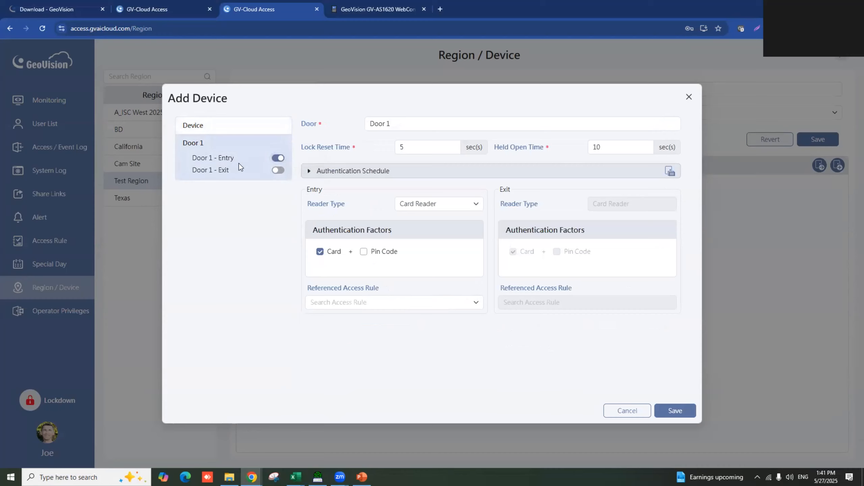
pyautogui.click(381, 129)
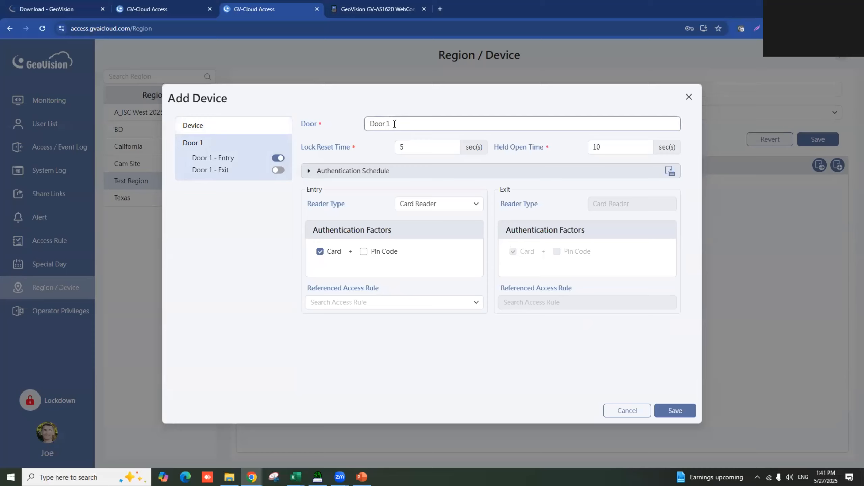
pyautogui.hotkey('ctrl', 'a')
pyautogui.write('Front Door')
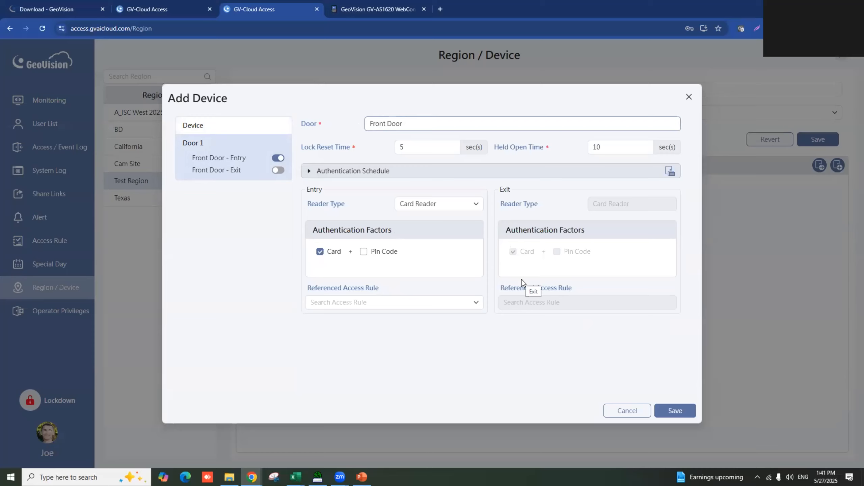
pyautogui.doubleClick(401, 149)
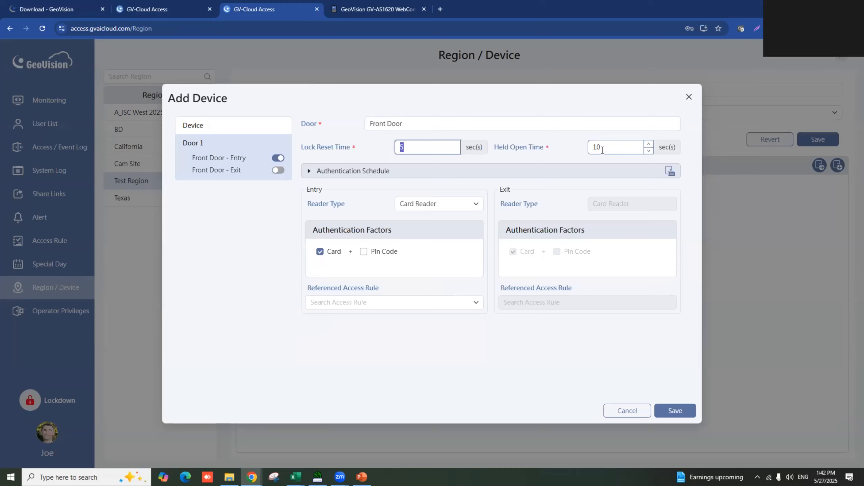
# - Set Front Door's Sunday schedule to Release by Card from 07:00 to 18:05 and copy it
pyautogui.click(310, 173)
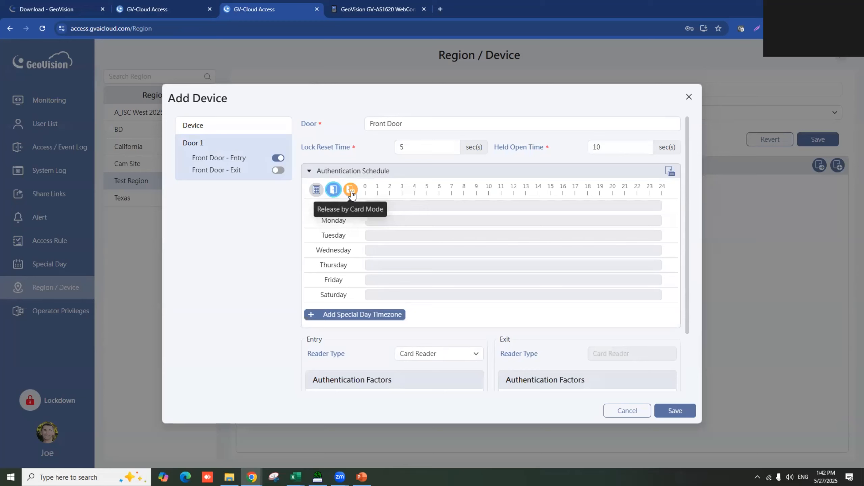
pyautogui.click(334, 190)
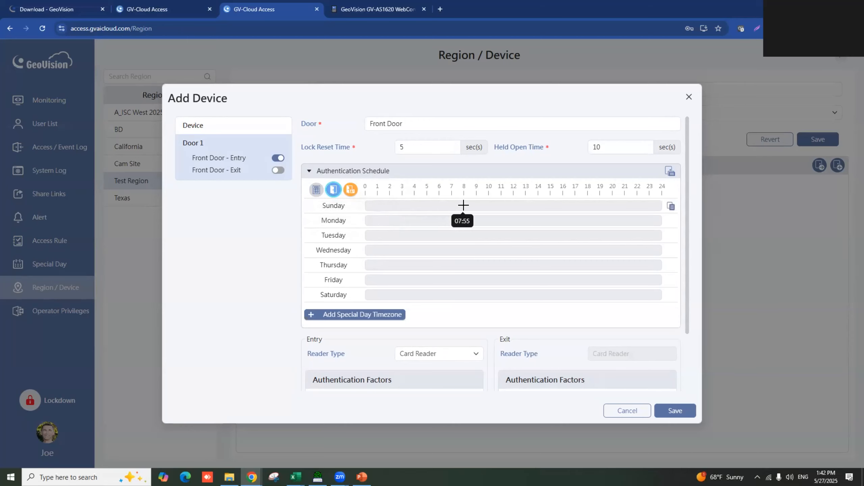
pyautogui.moveTo(465, 205); pyautogui.dragTo(574, 209)
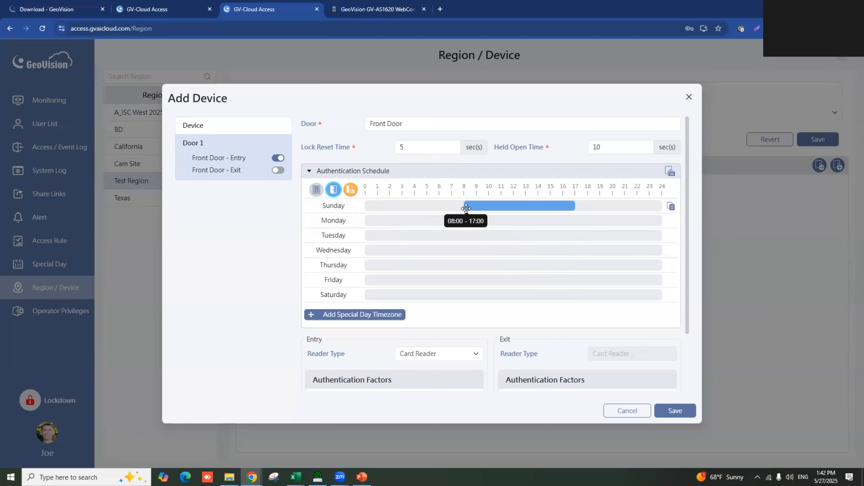
pyautogui.click(350, 191)
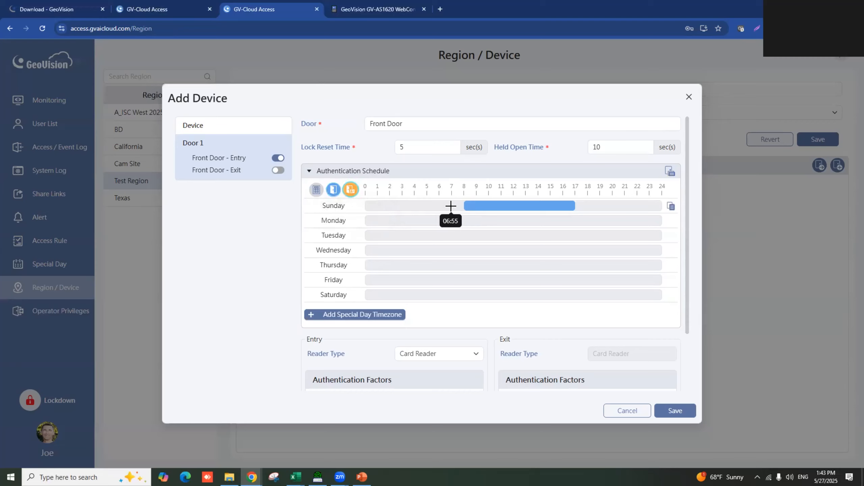
pyautogui.moveTo(451, 205); pyautogui.dragTo(587, 207)
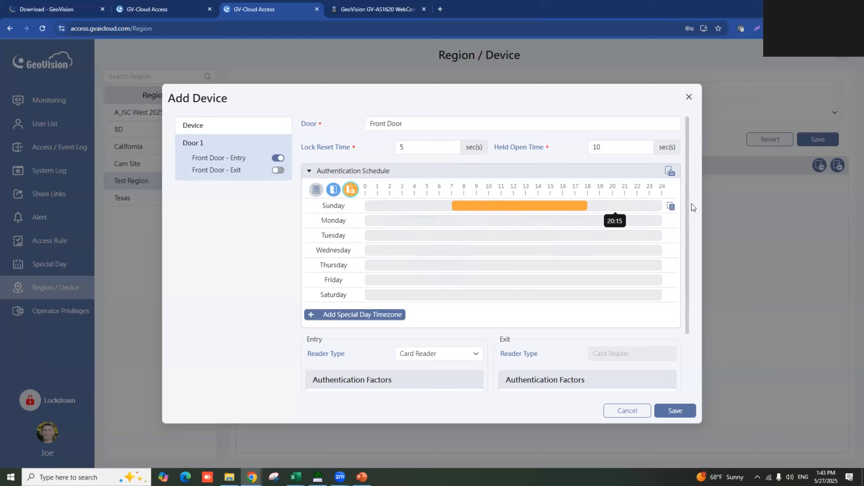
pyautogui.click(671, 206)
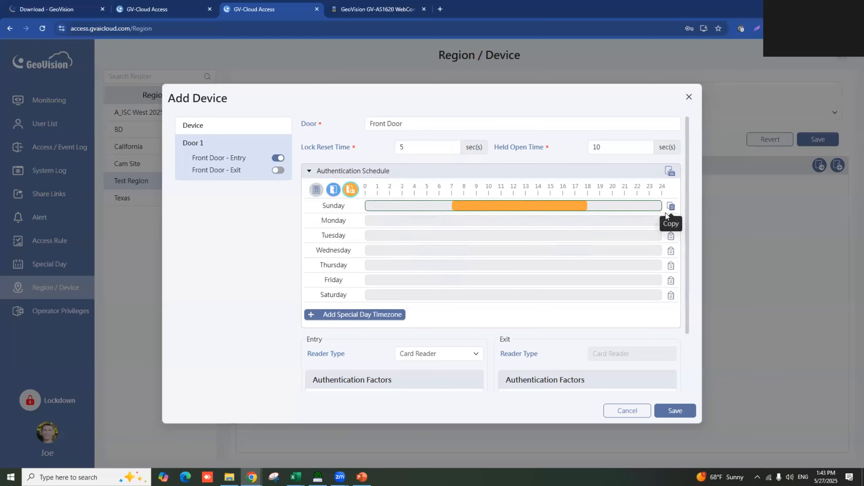
# - Paste Sunday's card-release period onto Saturday and keep the entry reader type as Card Reader
pyautogui.click(671, 296)
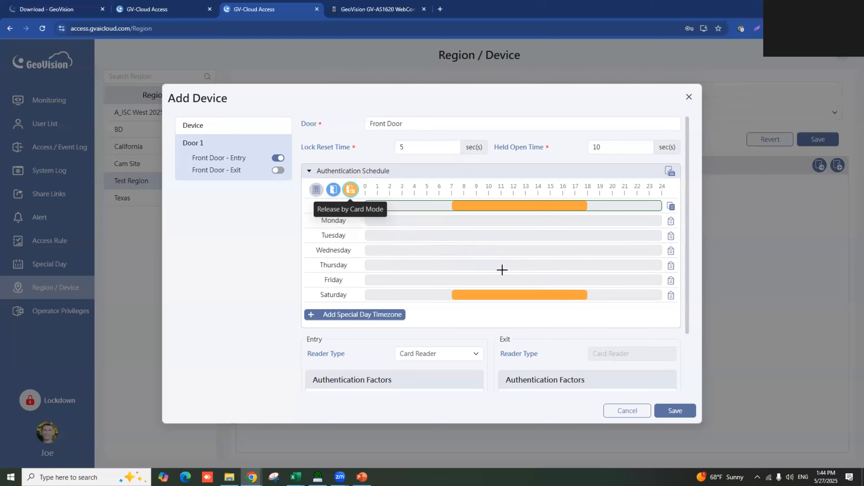
pyautogui.scroll(-2, 503, 275)
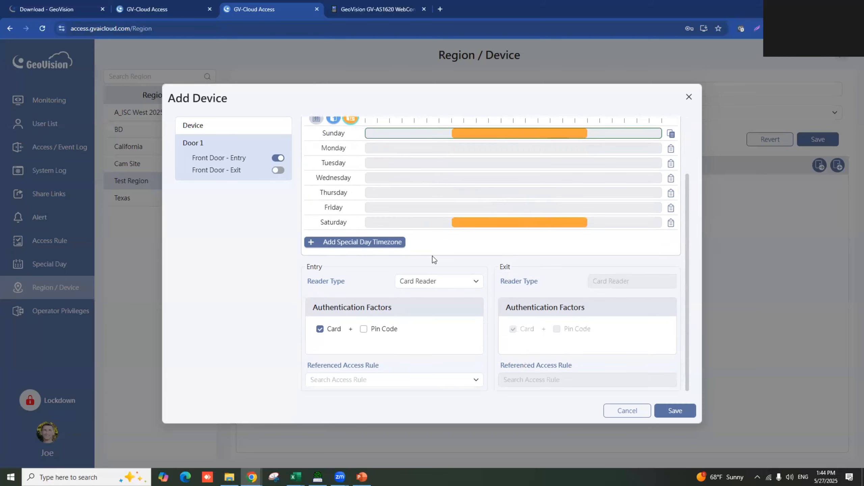
pyautogui.click(477, 282)
pyautogui.click(509, 281)
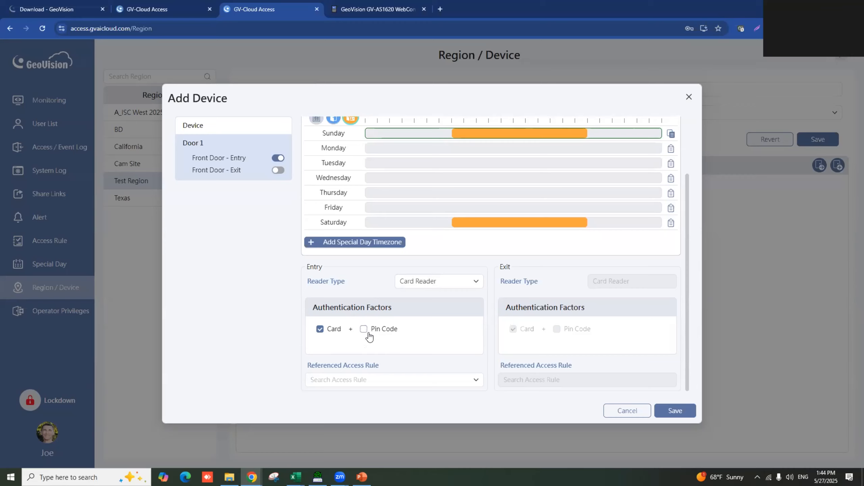
# - Save Test Controller with its Front Door settings, closing the confirmation and declining Chrome's password prompt
pyautogui.click(669, 413)
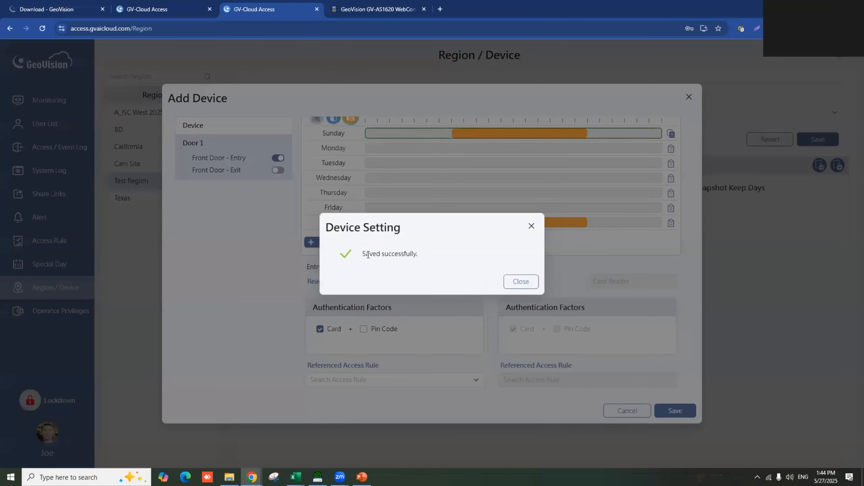
pyautogui.click(520, 281)
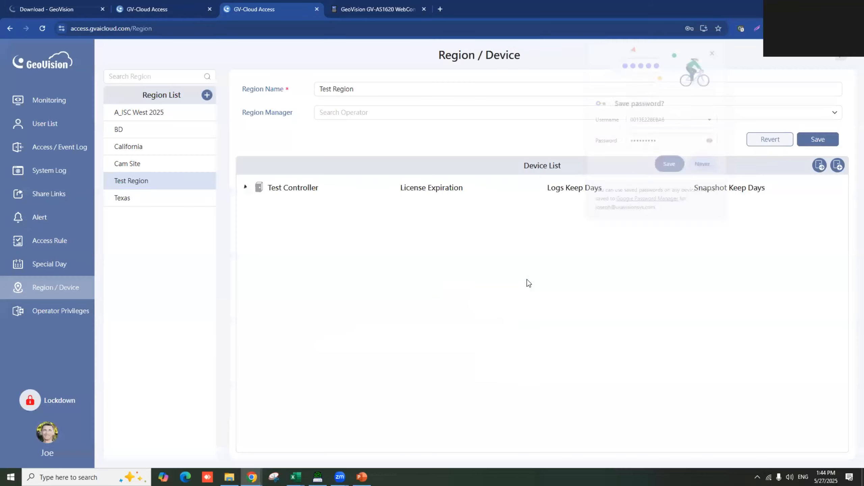
pyautogui.click(703, 166)
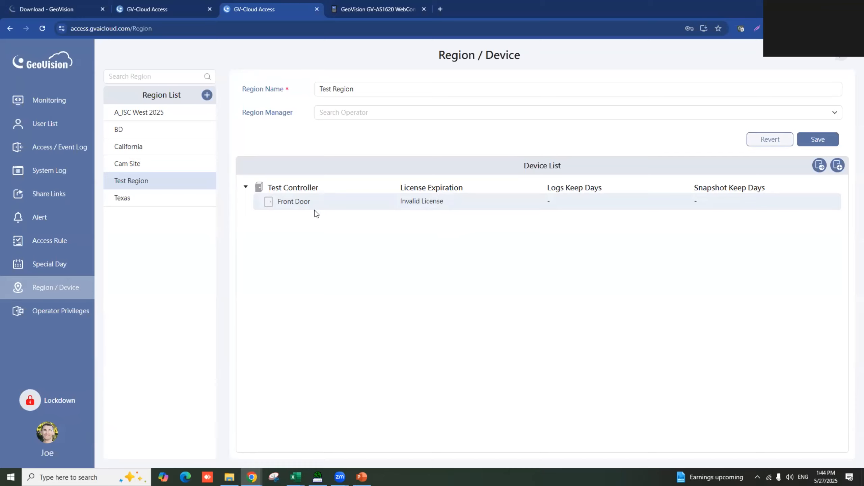
# - Go from the profile menu's Account Setting to the Subscription Management page
pyautogui.click(47, 442)
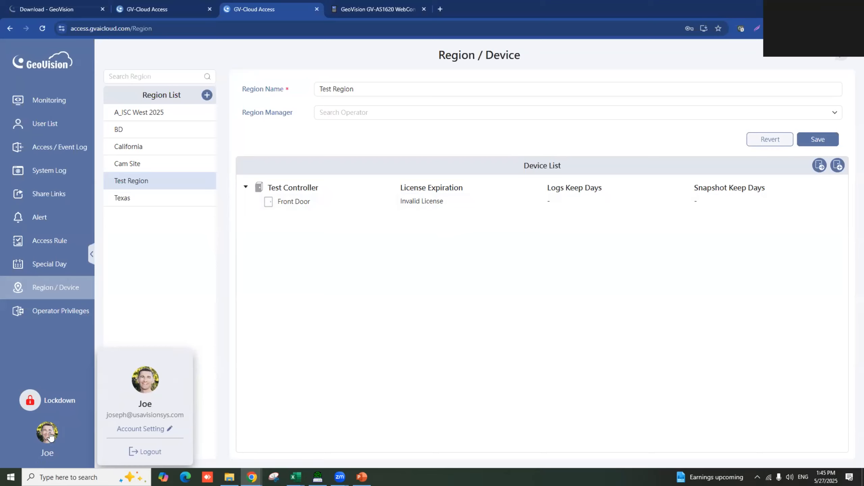
pyautogui.click(138, 430)
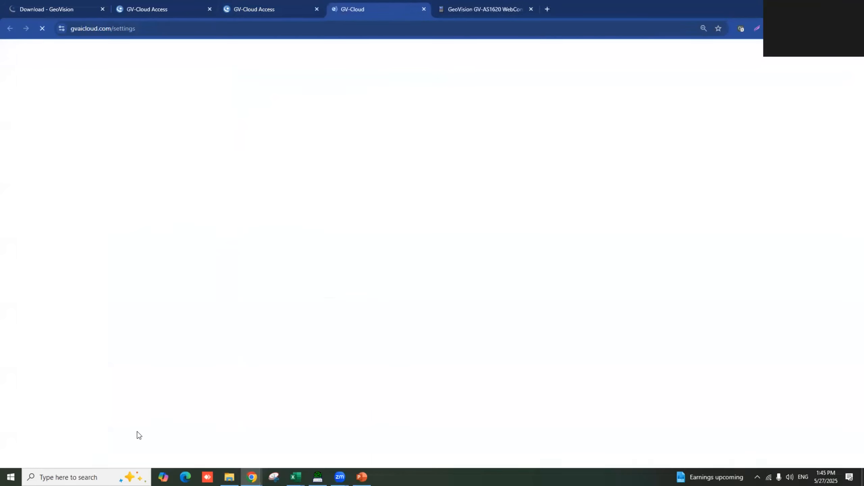
pyautogui.click(16, 165)
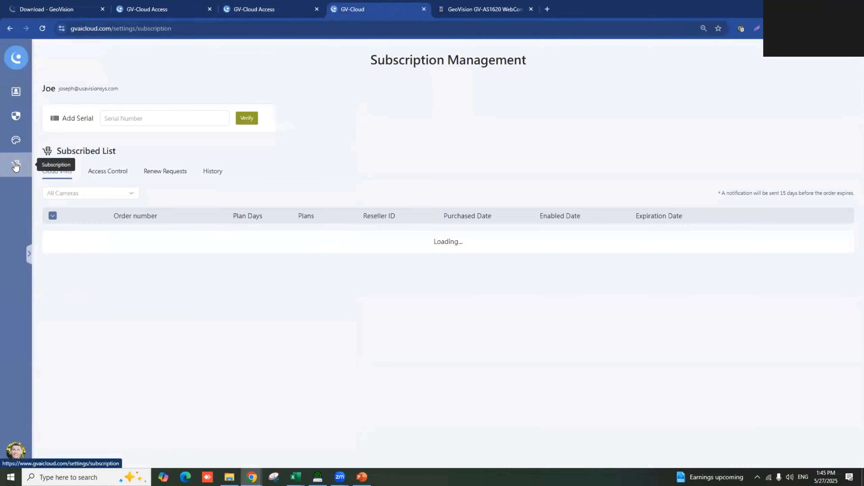
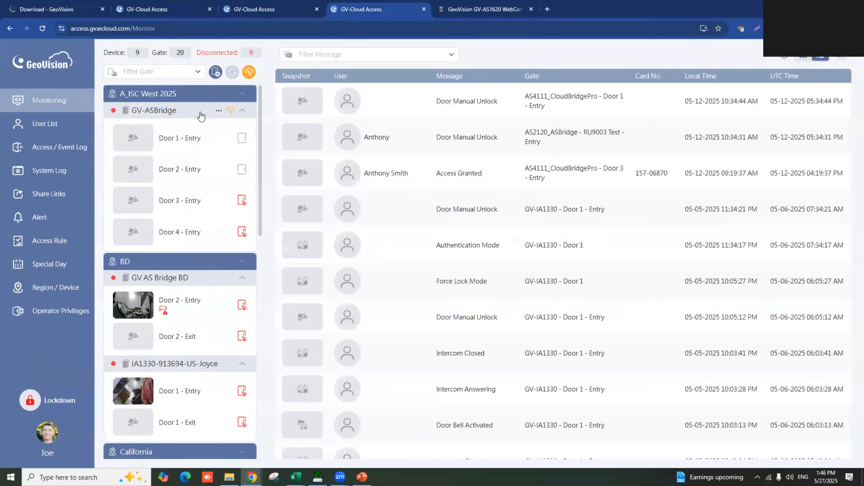
# - Scroll the Monitoring gate list down to Test Region and open the account menu from the sidebar avatar
pyautogui.scroll(-3, 201, 116)
pyautogui.scroll(-6, 201, 117)
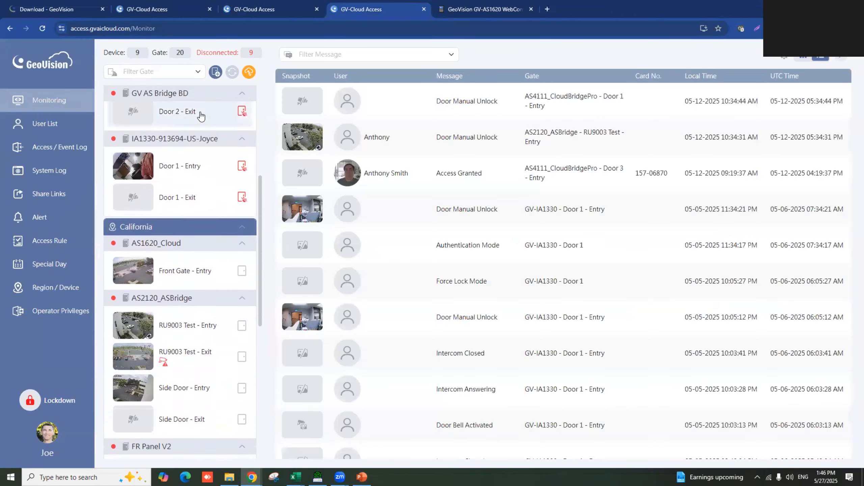
pyautogui.scroll(-7, 179, 201)
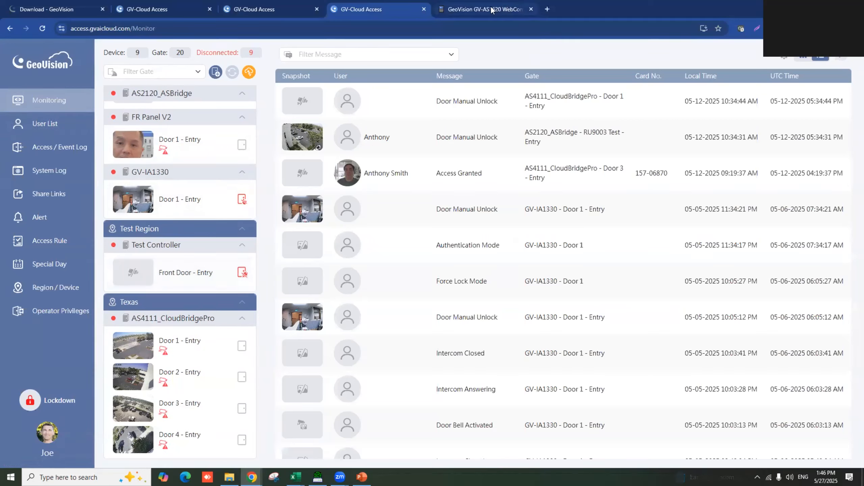
pyautogui.click(47, 435)
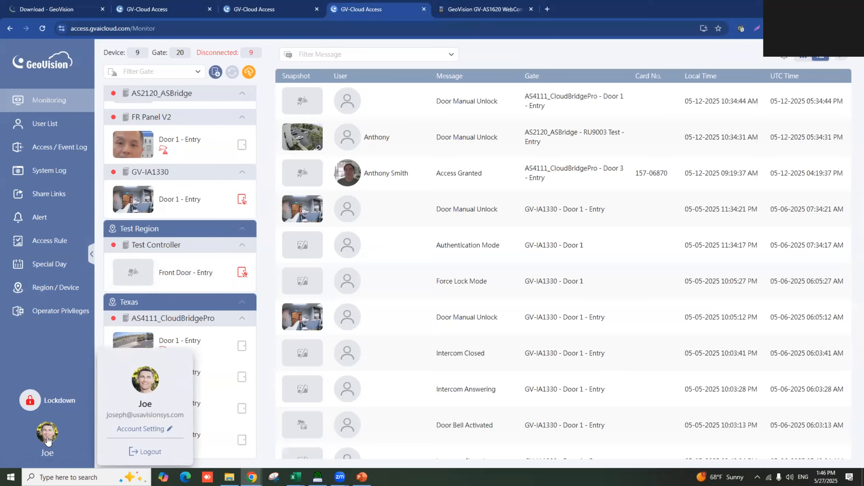
# - Open Account Setting to view the profile's account ID, then switch to the GV-AS1620 WebConfig tab
pyautogui.click(146, 429)
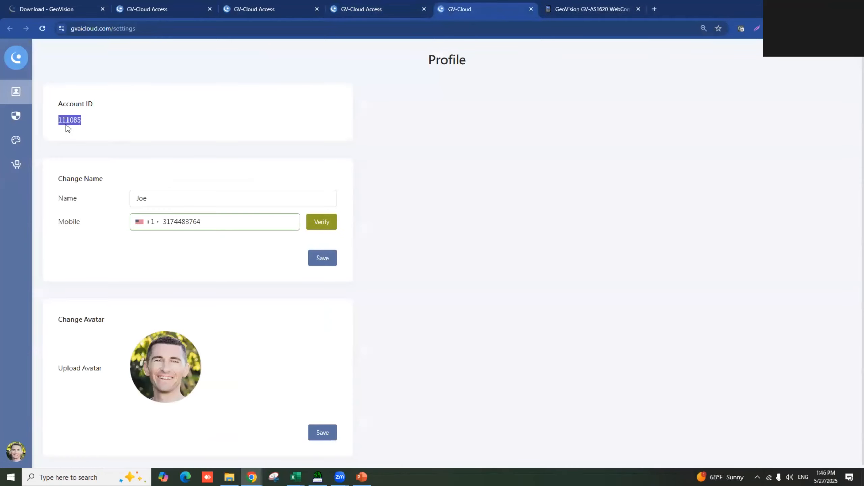
pyautogui.click(580, 10)
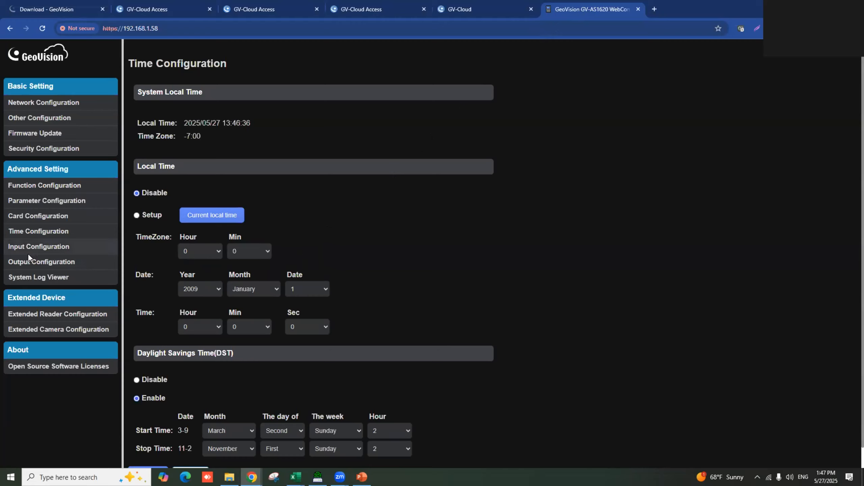
# - Replace the controller's cloud Account ID in Security Configuration with the copied ID, submit, and return to monitoring
pyautogui.click(71, 149)
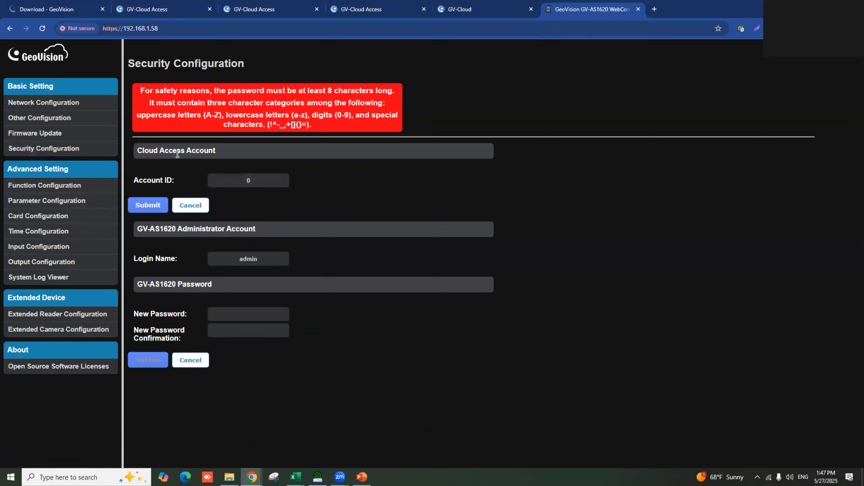
pyautogui.moveTo(257, 178); pyautogui.dragTo(237, 180)
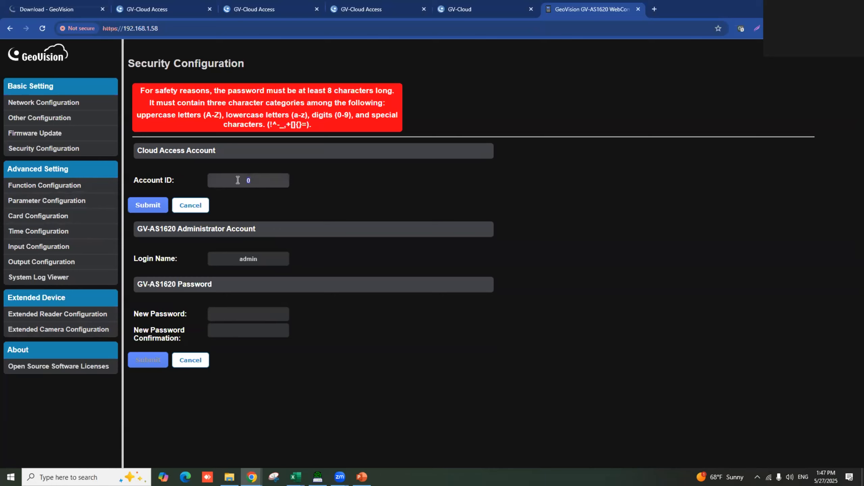
pyautogui.write('111085')
pyautogui.click(250, 314)
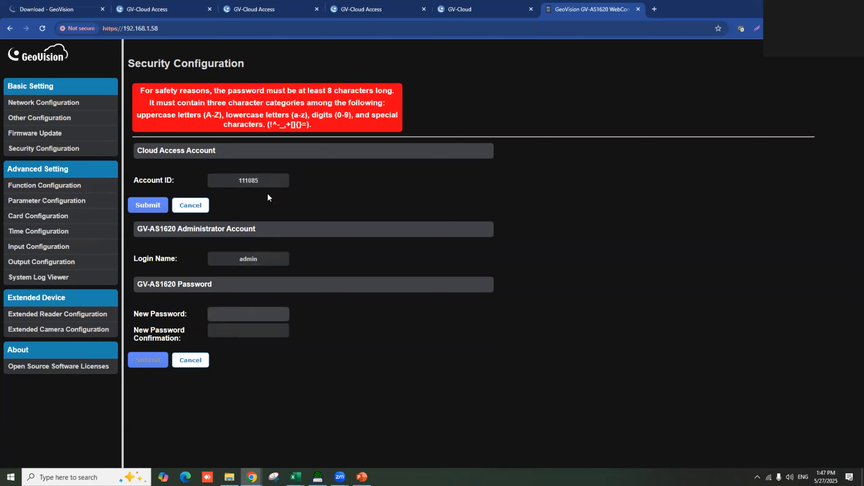
pyautogui.click(152, 206)
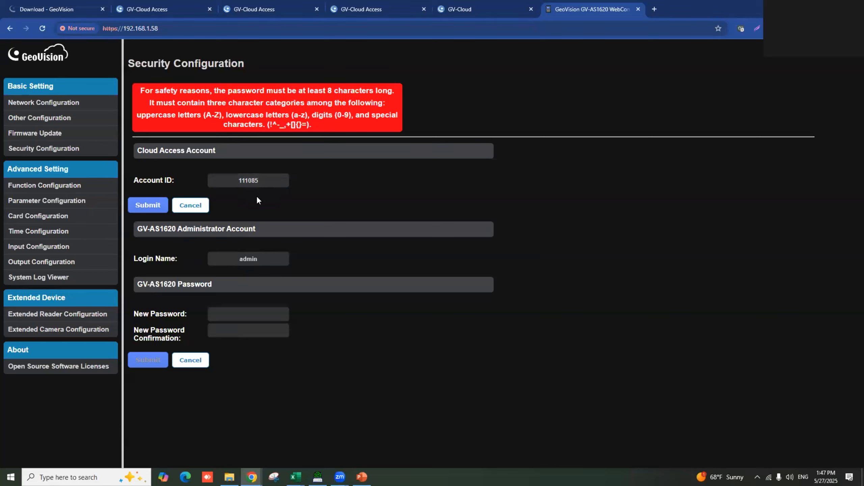
pyautogui.click(384, 13)
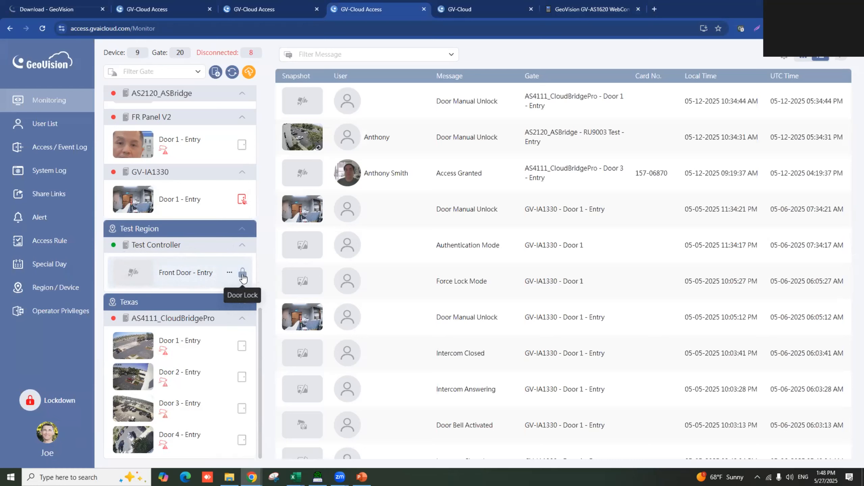
# - Unlock, then force-unlock, then release Test Controller's Front Door - Entry from its actions menu
pyautogui.click(230, 275)
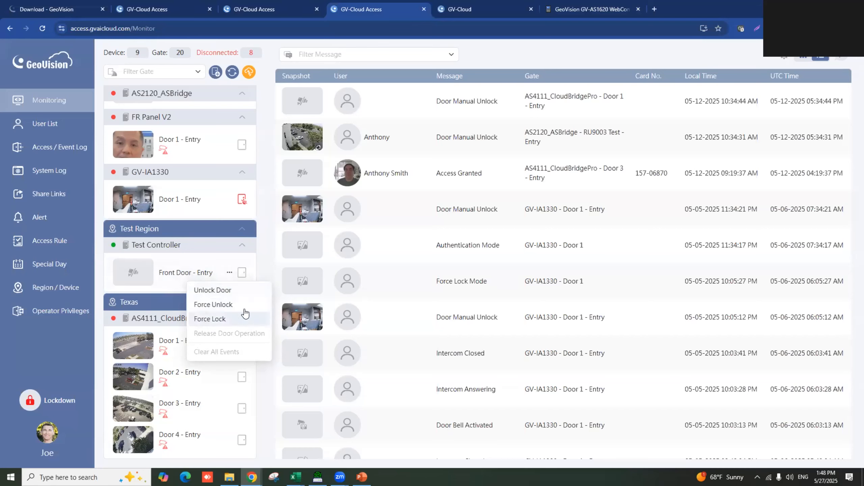
pyautogui.click(241, 293)
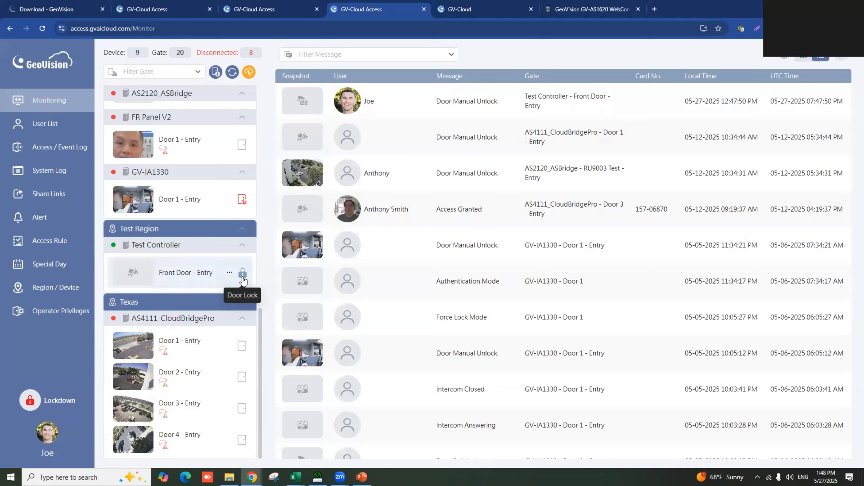
pyautogui.click(230, 272)
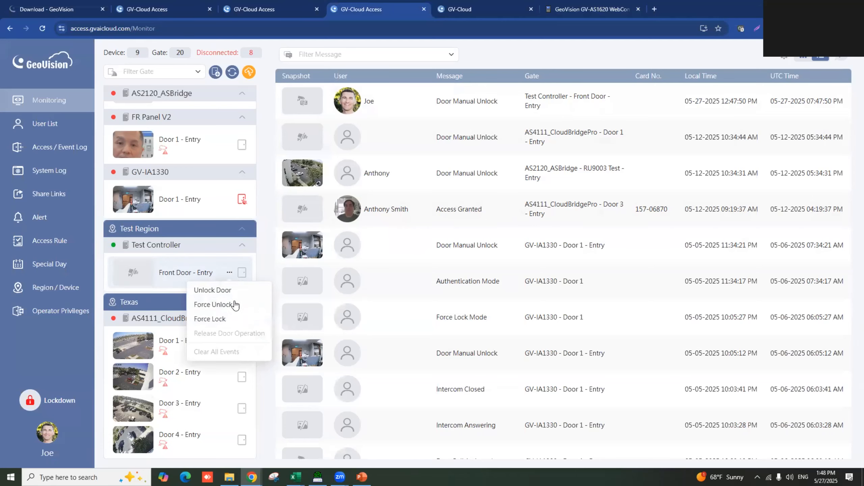
pyautogui.click(235, 306)
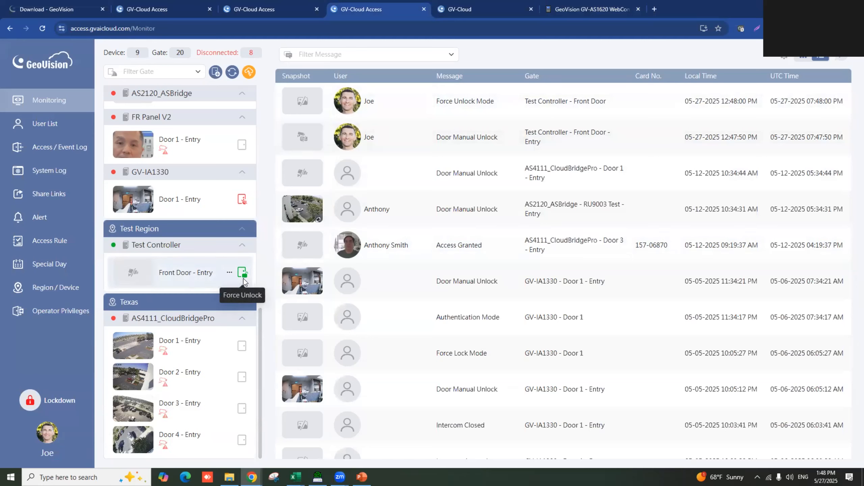
pyautogui.click(231, 273)
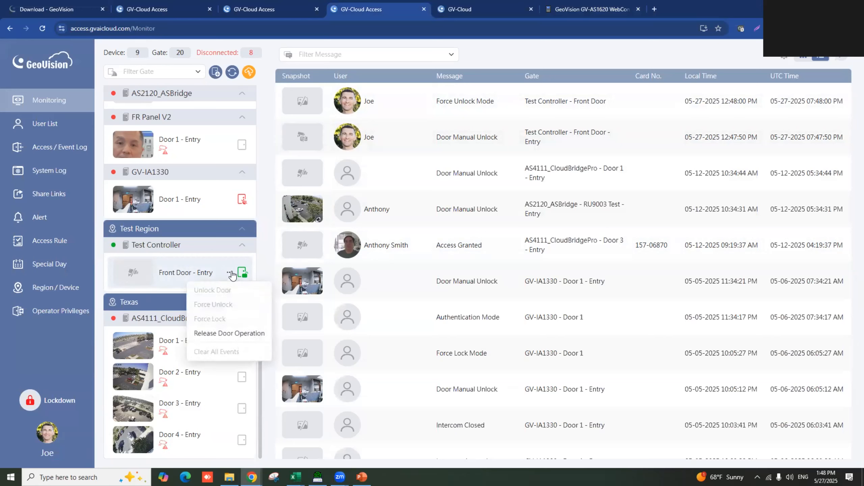
pyautogui.click(237, 337)
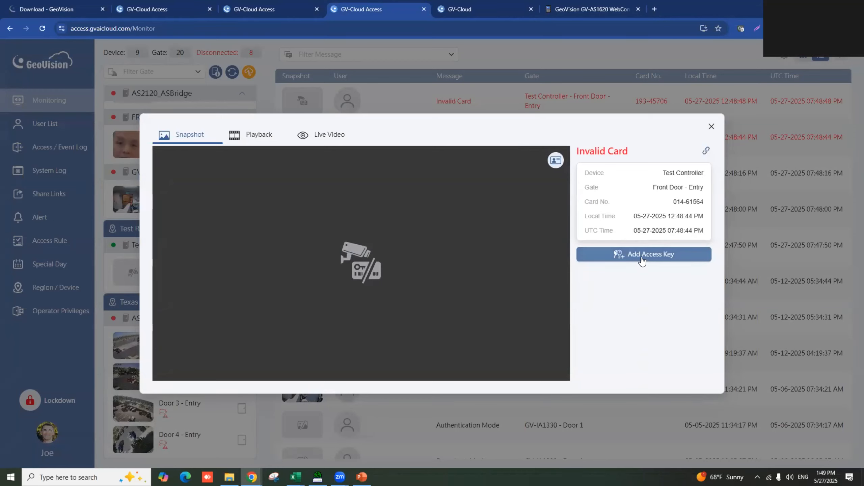
# - Add the card from the newest 12:49:36 PM Invalid Card event to an existing user
pyautogui.click(642, 260)
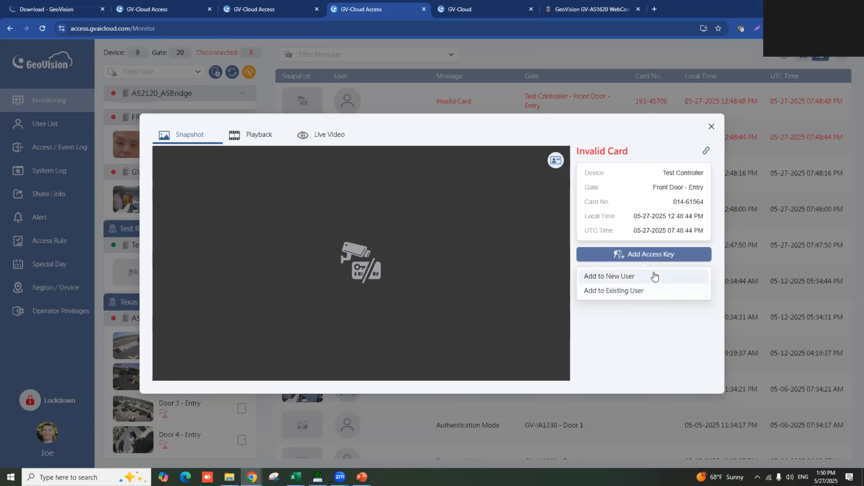
pyautogui.click(712, 126)
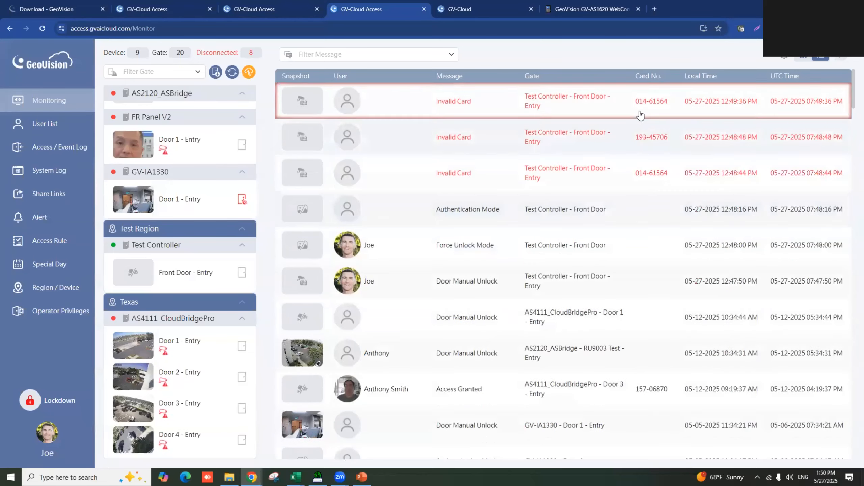
pyautogui.click(588, 98)
pyautogui.click(659, 260)
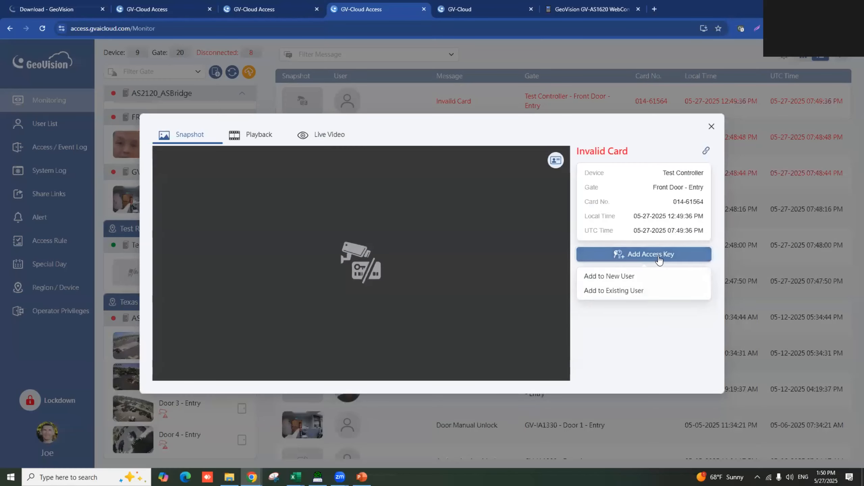
pyautogui.click(645, 291)
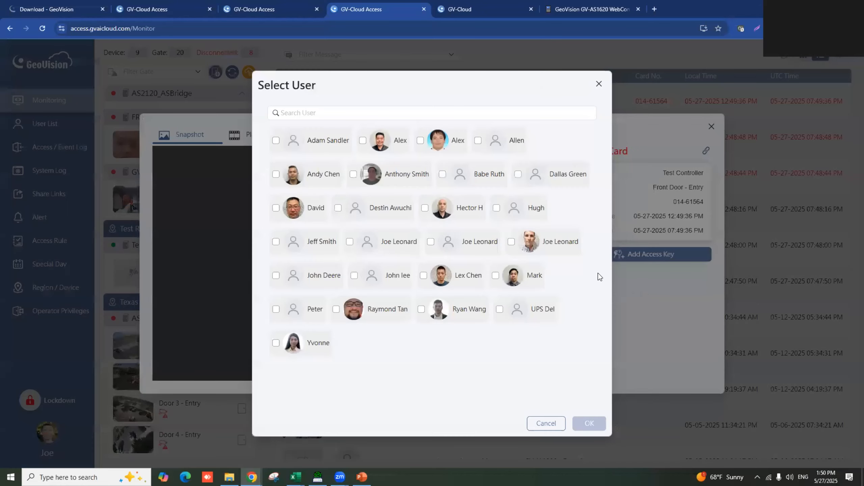
pyautogui.click(512, 242)
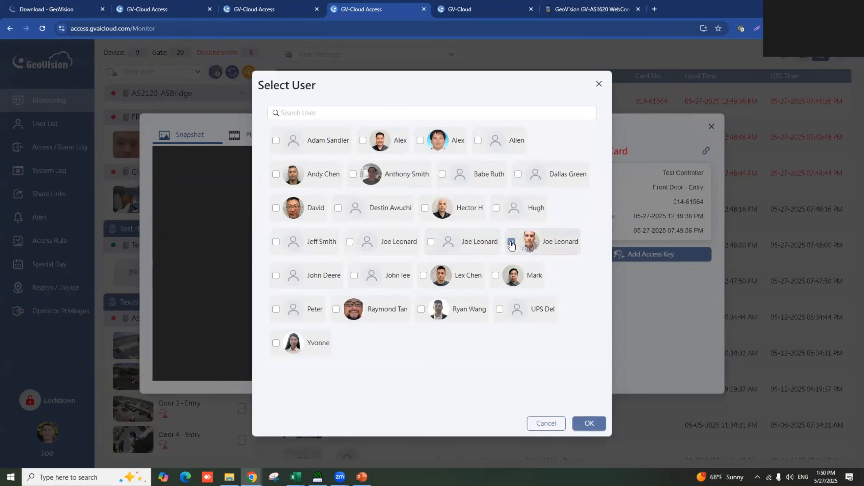
pyautogui.click(589, 423)
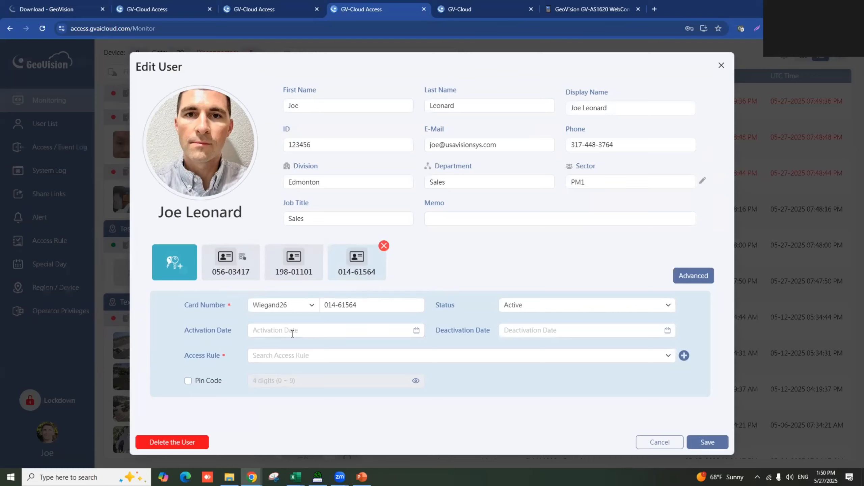
pyautogui.click(416, 331)
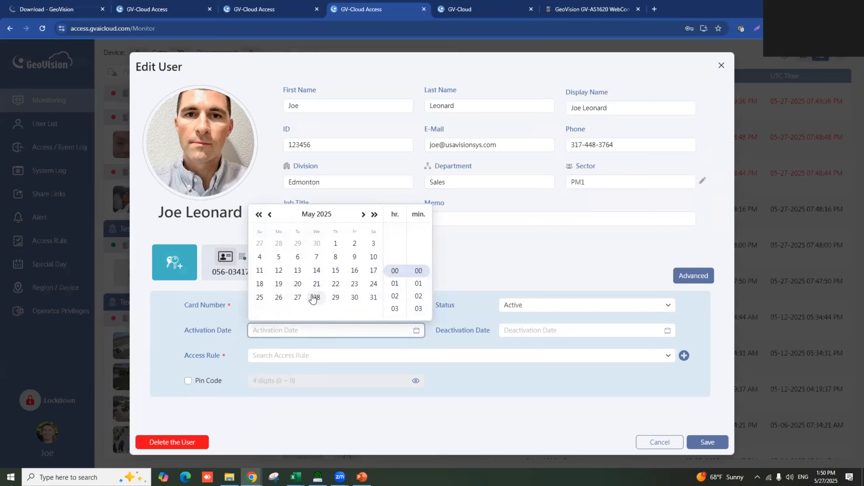
pyautogui.click(298, 298)
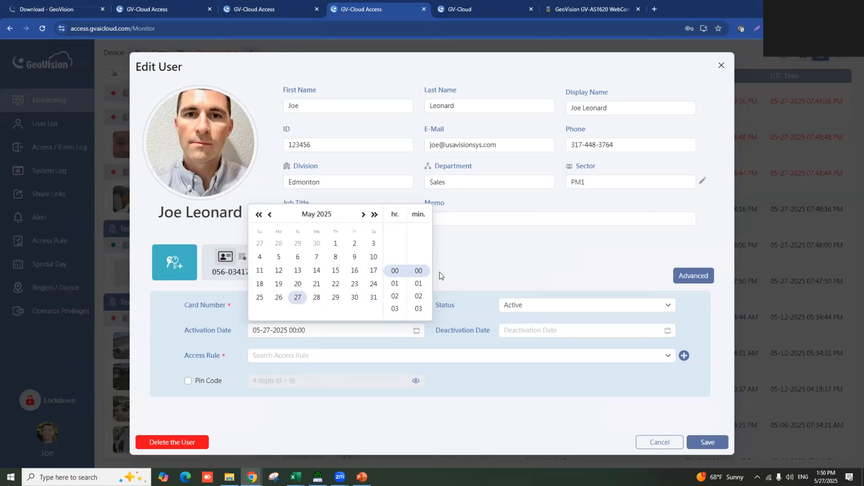
pyautogui.click(488, 327)
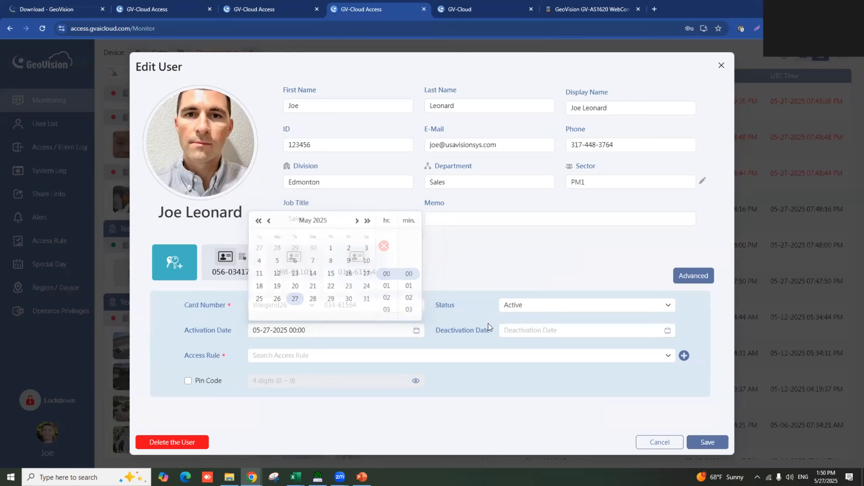
pyautogui.click(541, 329)
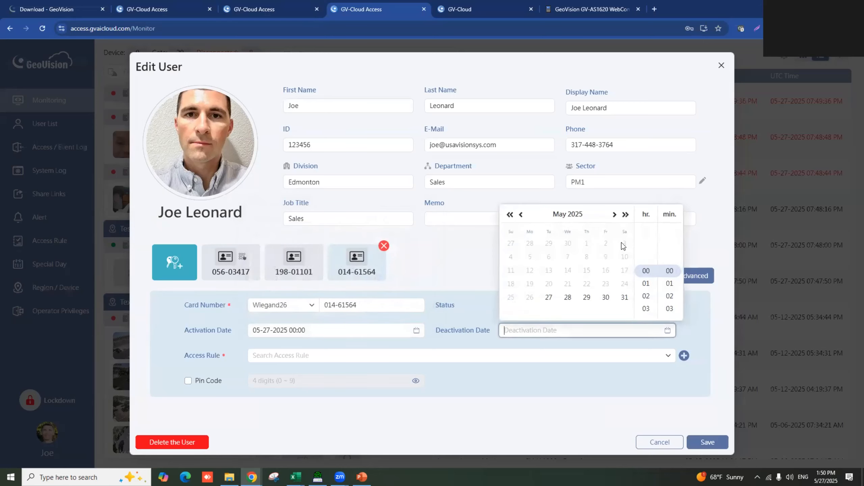
pyautogui.click(614, 214)
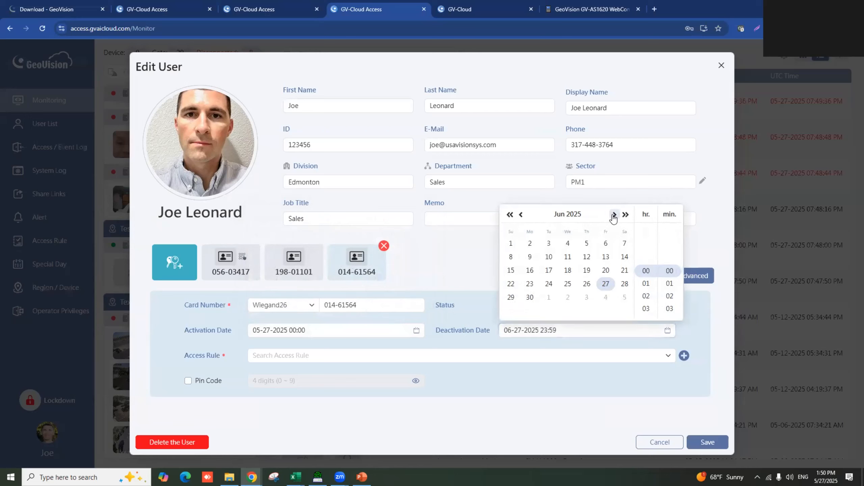
pyautogui.click(530, 298)
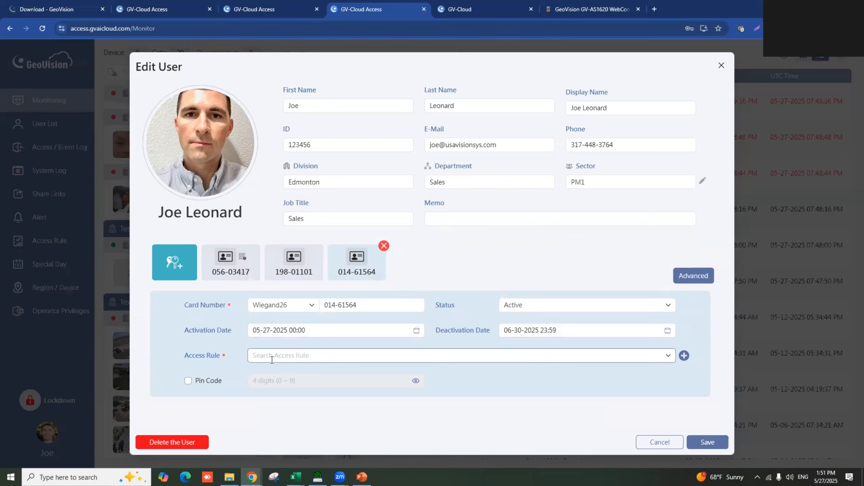
# - Open the card's access rule list and tick the 24 test and GV BD rules
pyautogui.click(668, 355)
pyautogui.scroll(-6, 342, 278)
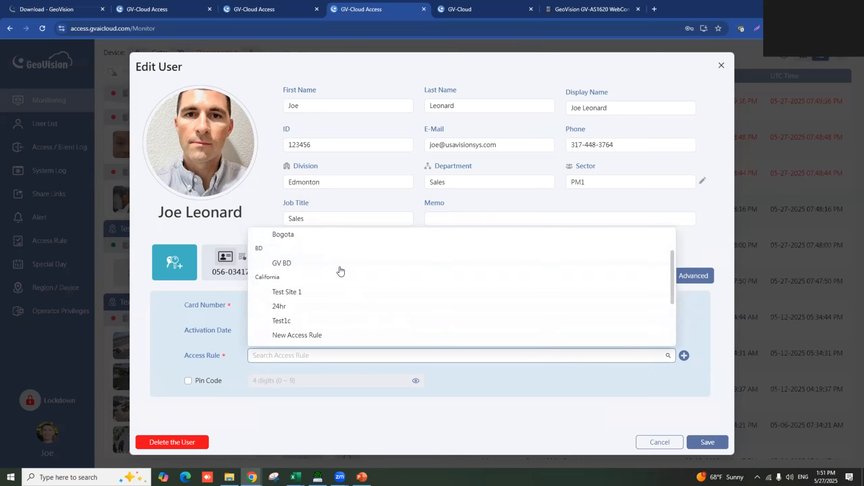
pyautogui.scroll(2, 339, 275)
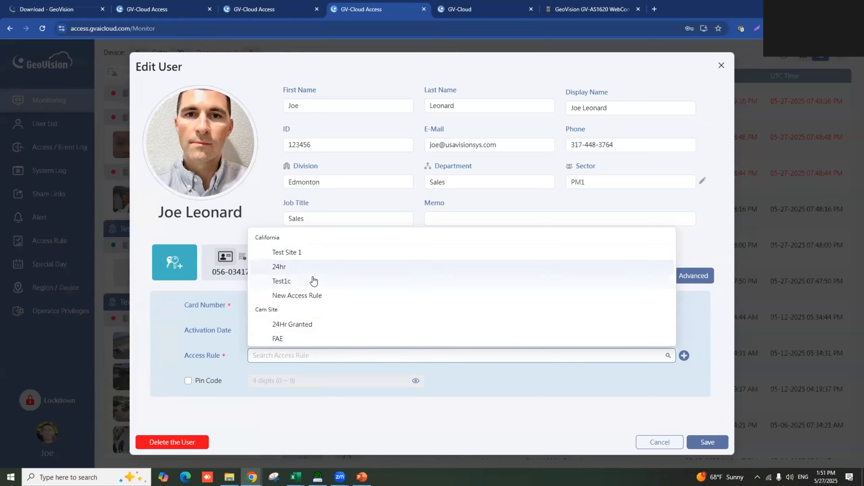
pyautogui.scroll(-1, 312, 280)
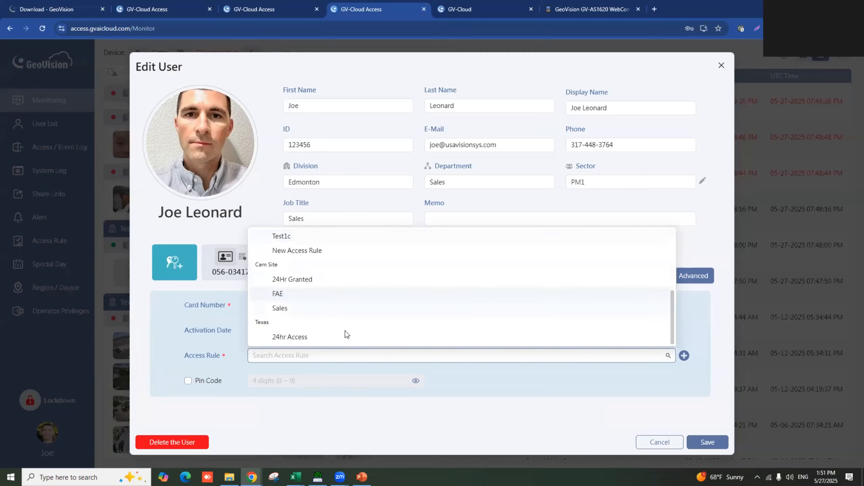
pyautogui.scroll(2, 345, 333)
pyautogui.scroll(1, 347, 334)
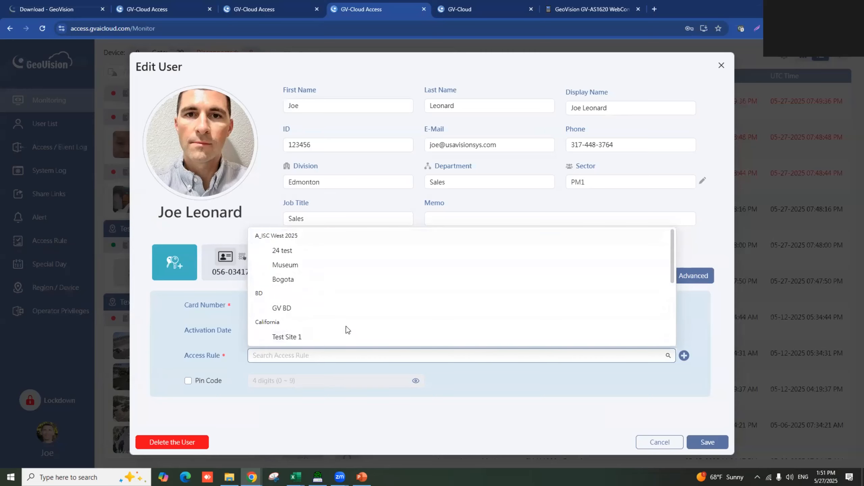
pyautogui.click(299, 253)
pyautogui.click(297, 312)
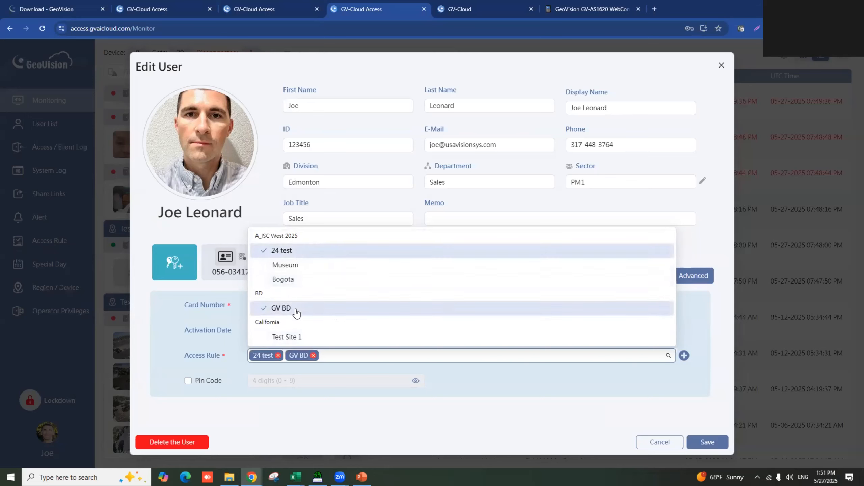
# - Also tick Test Site 1, 24Hr Granted and 24hr Access, then start adding a new rule
pyautogui.scroll(-1, 297, 313)
pyautogui.click(295, 294)
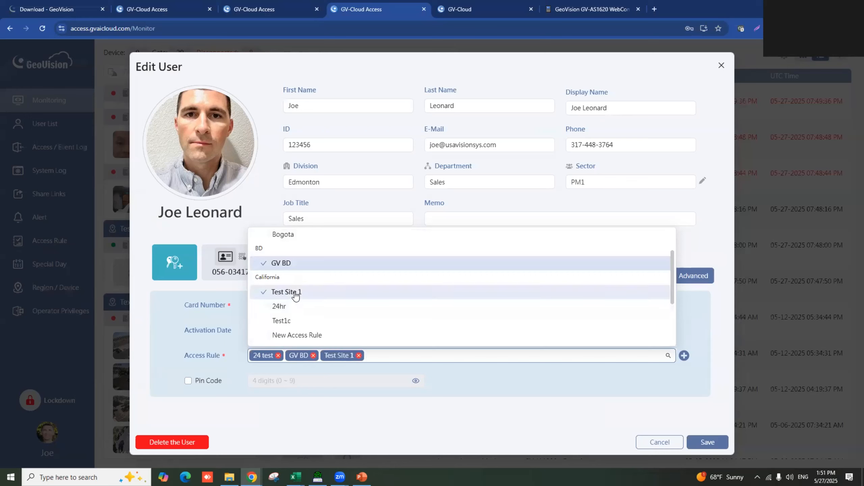
pyautogui.scroll(-2, 292, 300)
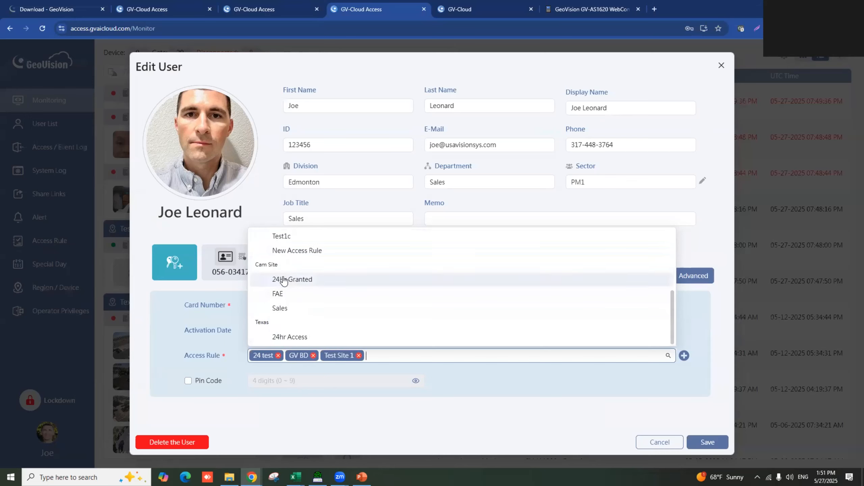
pyautogui.click(286, 280)
pyautogui.click(291, 337)
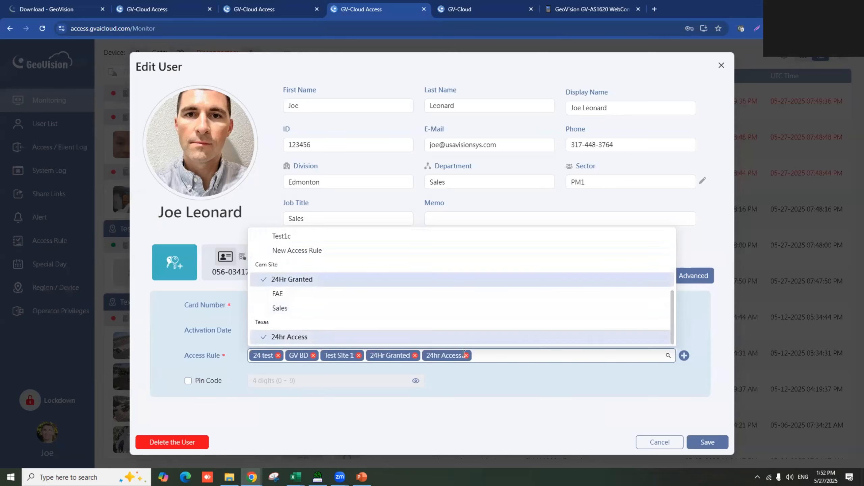
pyautogui.click(598, 377)
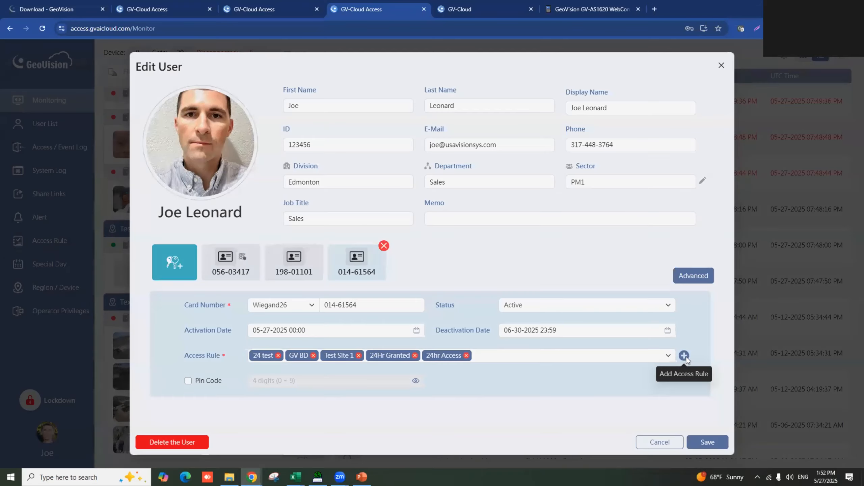
pyautogui.click(684, 356)
# - Name the new rule 'Employee Schedule' in Test Region and include Front Door - Entry
pyautogui.click(302, 102)
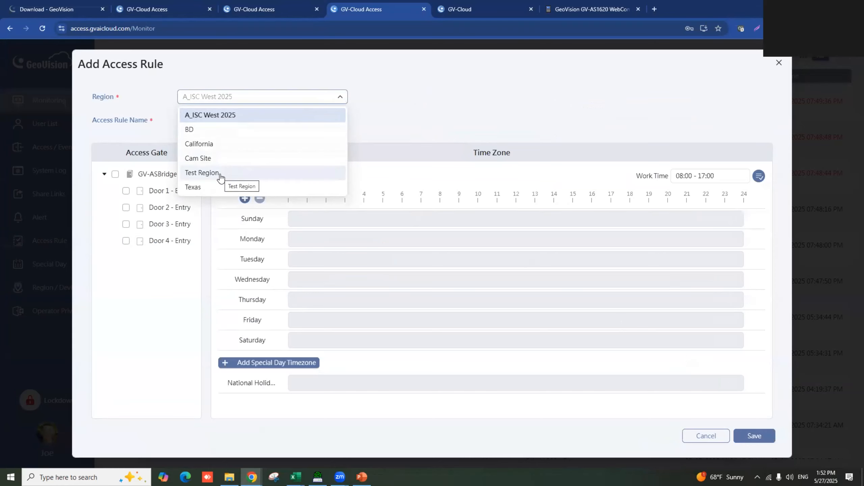
pyautogui.click(220, 173)
pyautogui.moveTo(236, 121); pyautogui.dragTo(170, 121)
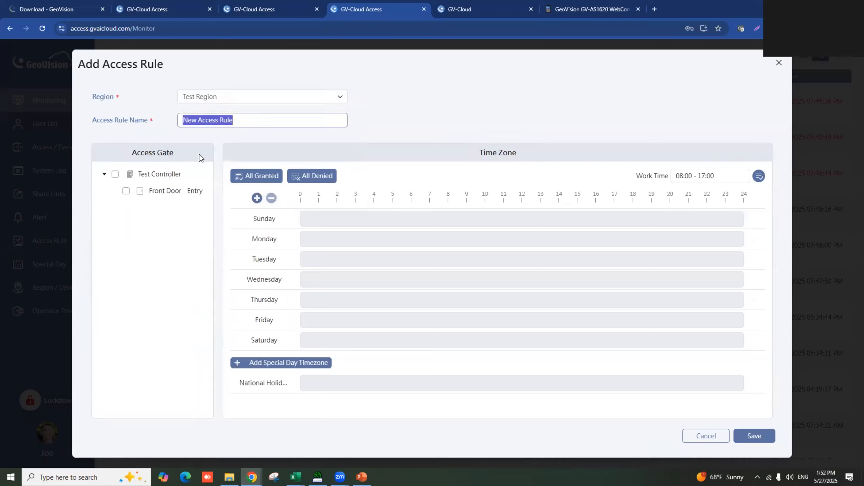
pyautogui.write('Empl')
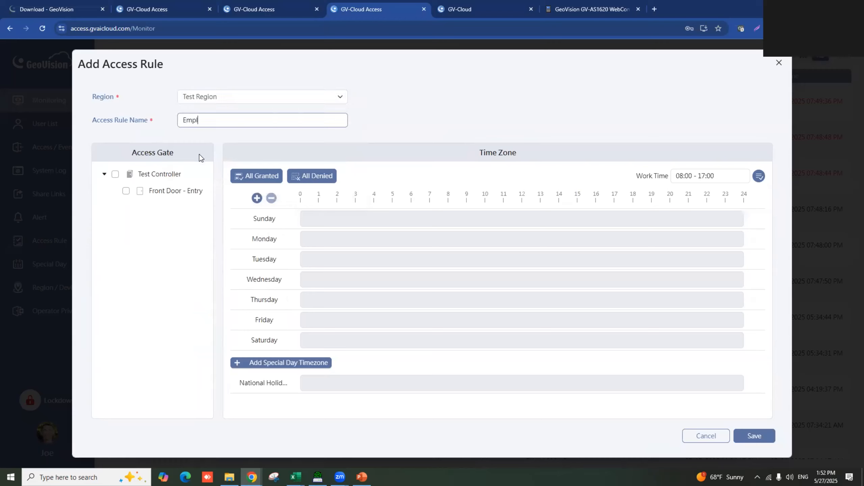
pyautogui.write('oyee Schedule')
pyautogui.click(126, 192)
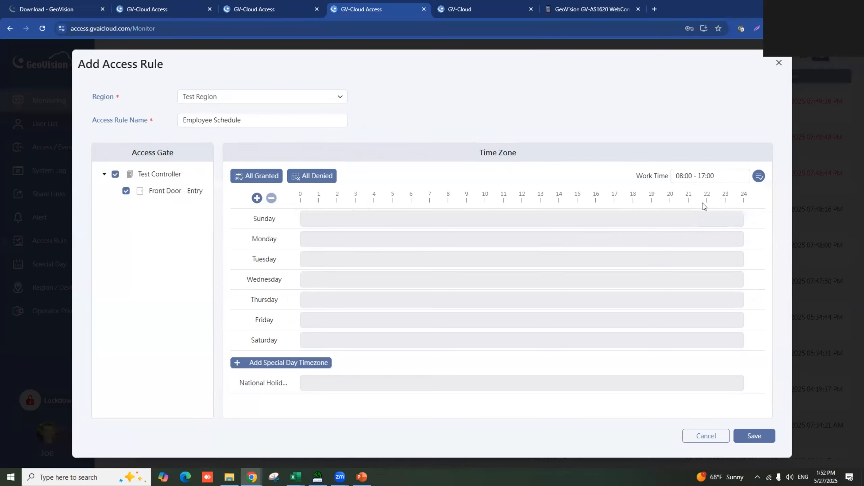
# - Try the Work Time and All Granted presets, then clear every block with All Denied
pyautogui.click(760, 180)
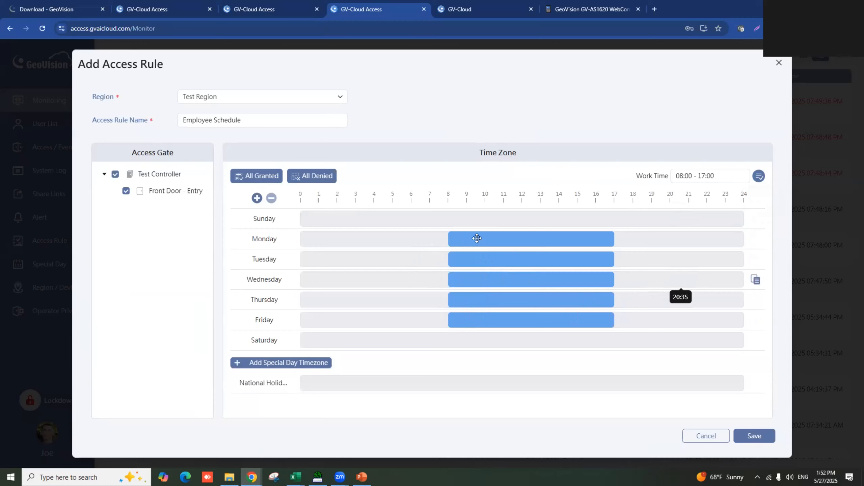
pyautogui.click(308, 178)
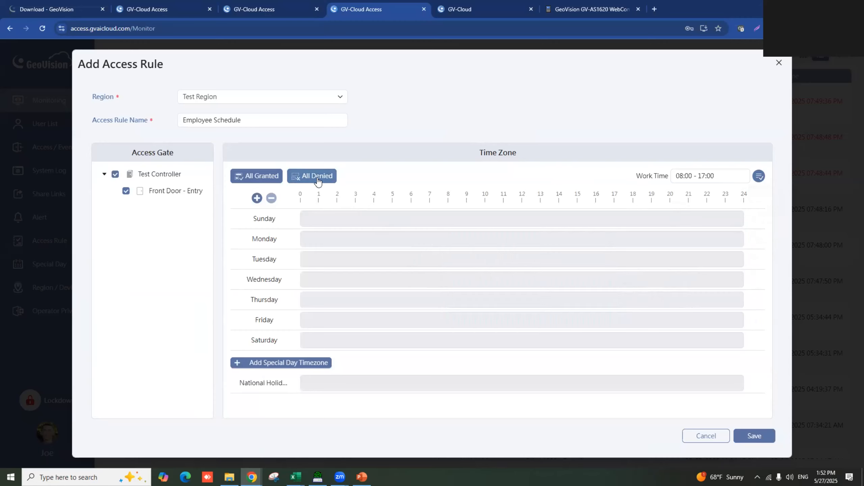
pyautogui.click(259, 184)
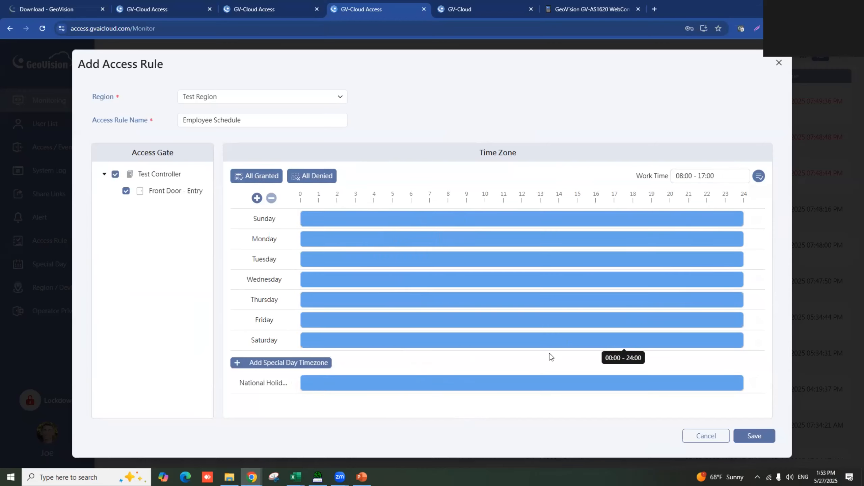
pyautogui.click(330, 180)
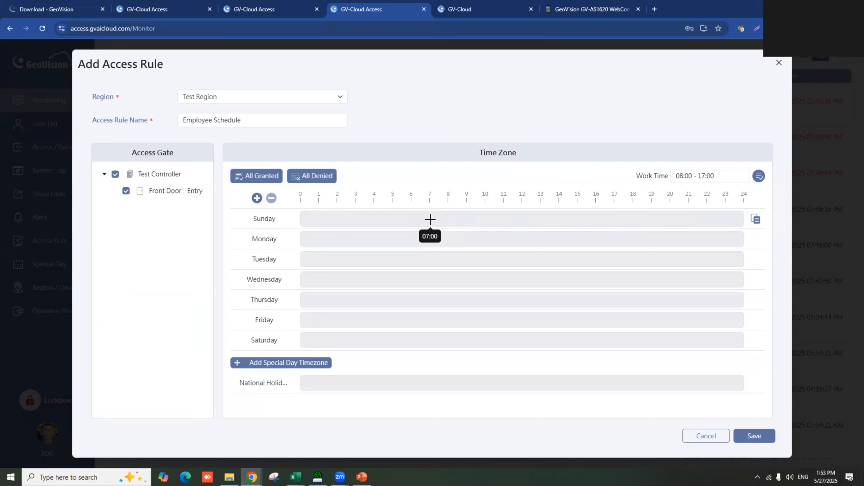
# - Grant Sunday access 07:00–17:00 and paste that block onto Monday through Friday
pyautogui.moveTo(430, 219); pyautogui.dragTo(612, 224)
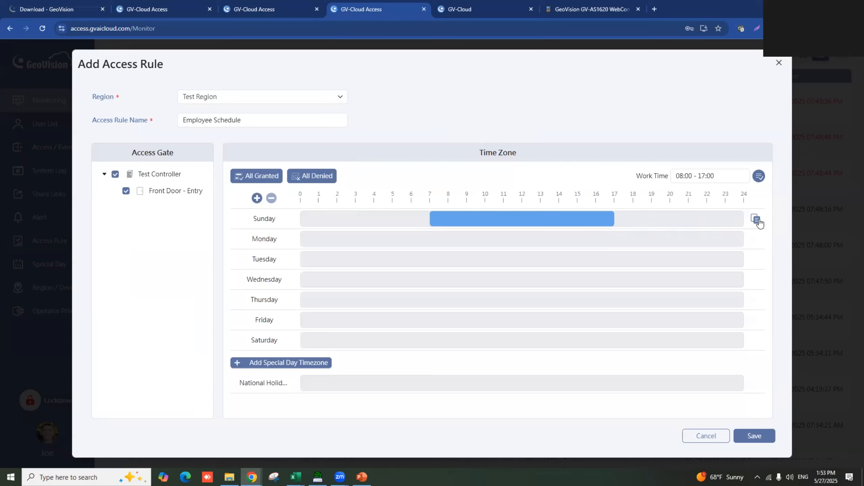
pyautogui.click(757, 220)
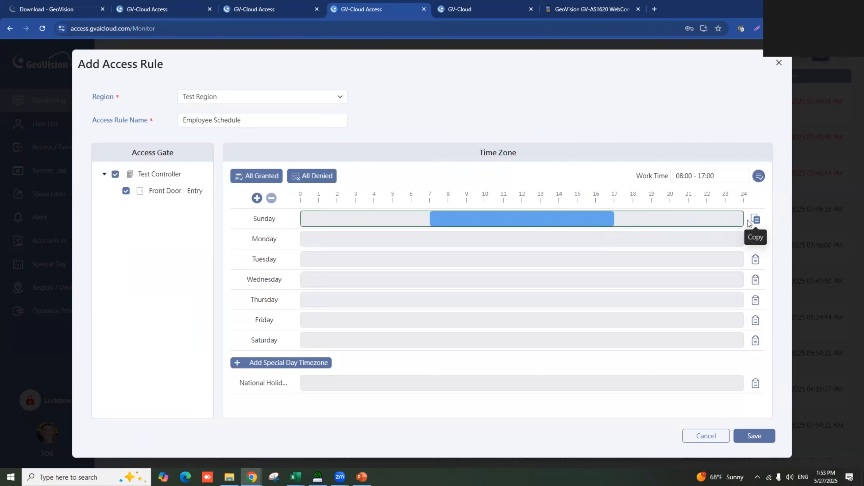
pyautogui.click(753, 239)
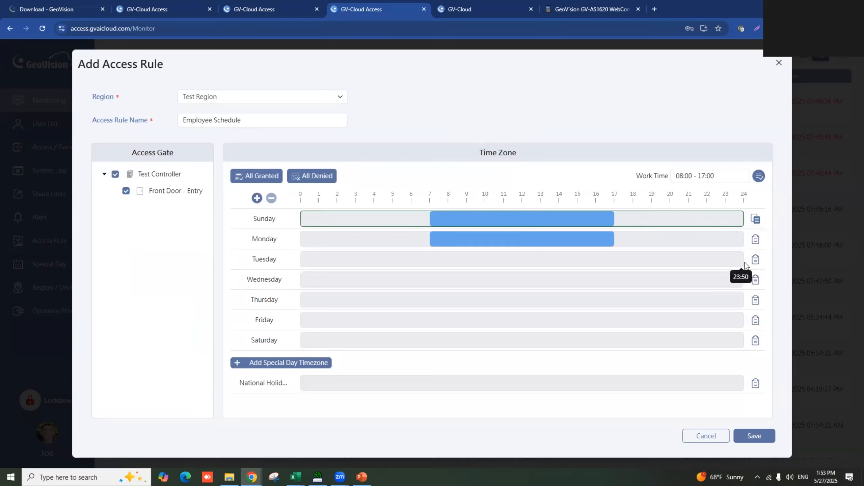
pyautogui.click(754, 261)
pyautogui.click(755, 281)
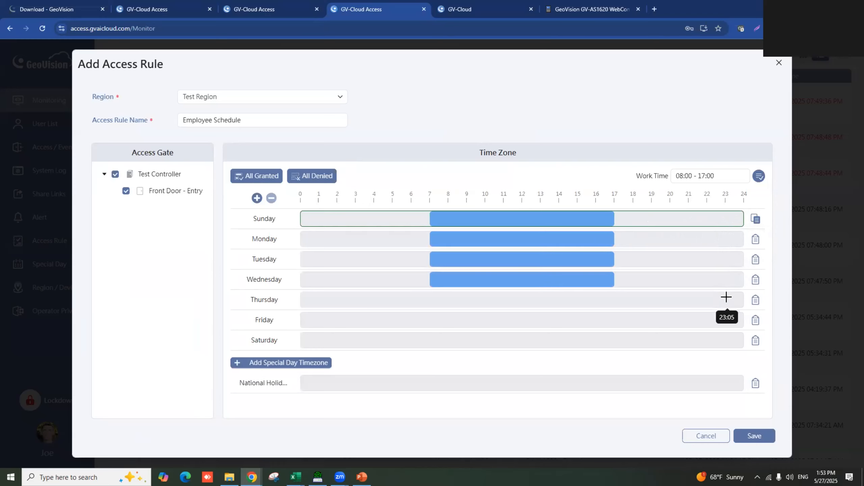
pyautogui.click(755, 301)
pyautogui.click(755, 320)
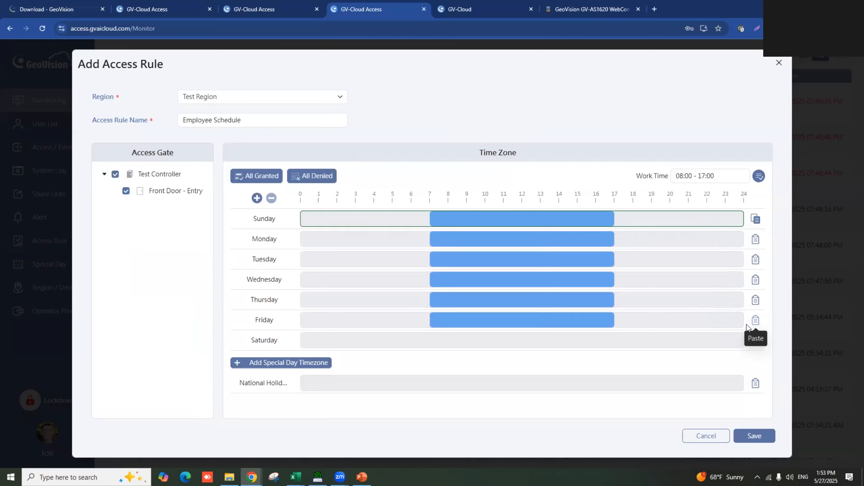
# - Paste the block onto National Holiday, widen it to about 04:50–23:50, then delete that timezone
pyautogui.click(755, 386)
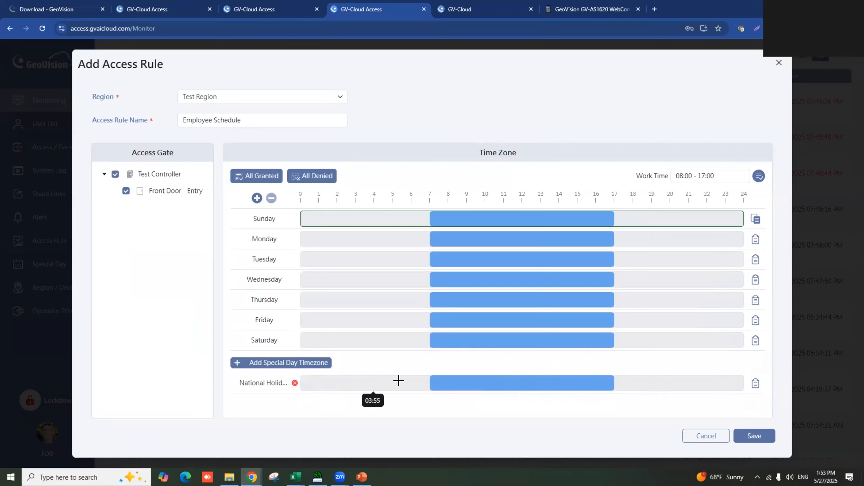
pyautogui.moveTo(430, 382); pyautogui.dragTo(311, 383)
pyautogui.moveTo(612, 384); pyautogui.dragTo(736, 383)
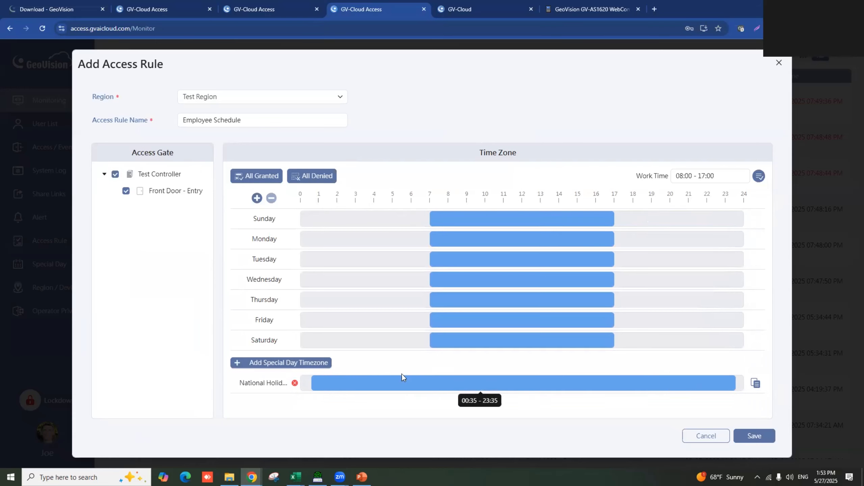
pyautogui.click(295, 383)
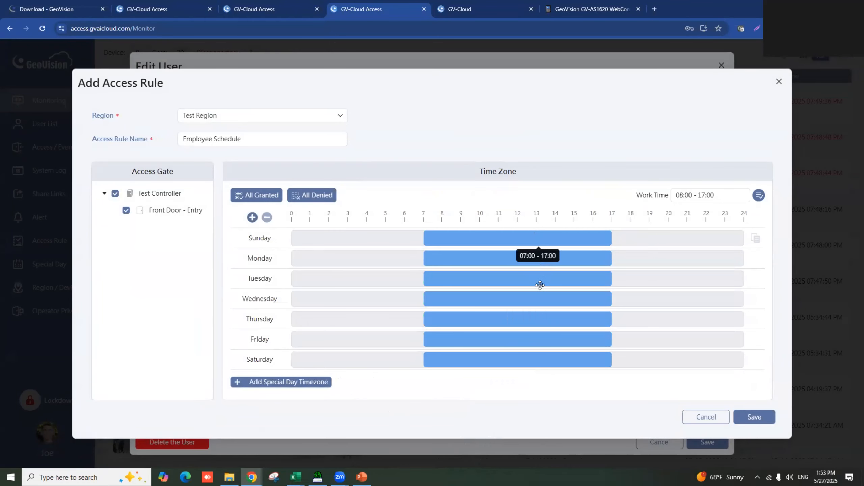
# - Save the Employee Schedule rule and confirm it is ticked in the user's access rule list
pyautogui.click(746, 418)
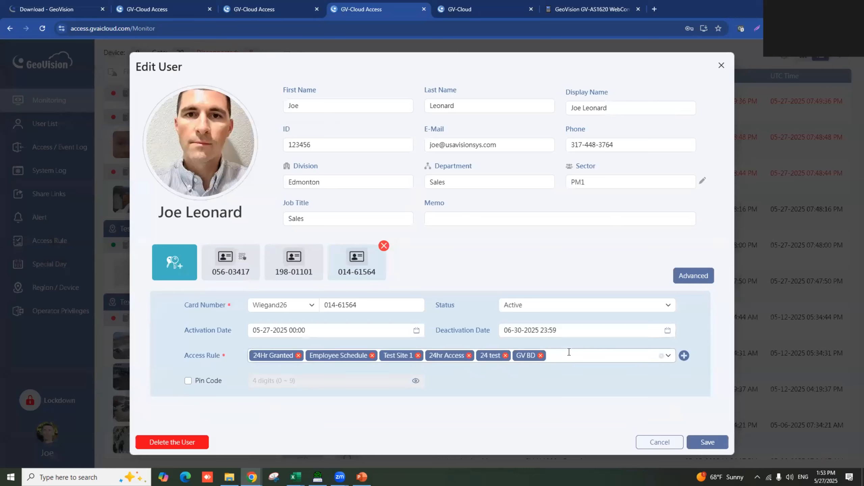
pyautogui.click(665, 356)
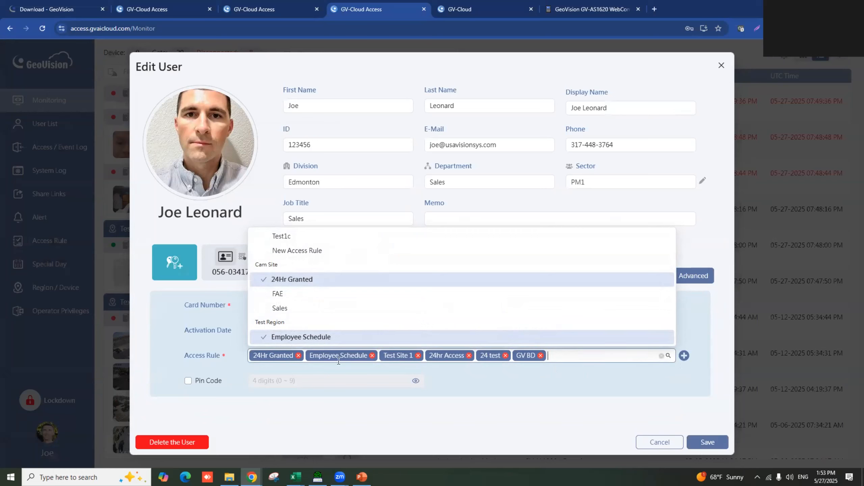
pyautogui.click(533, 388)
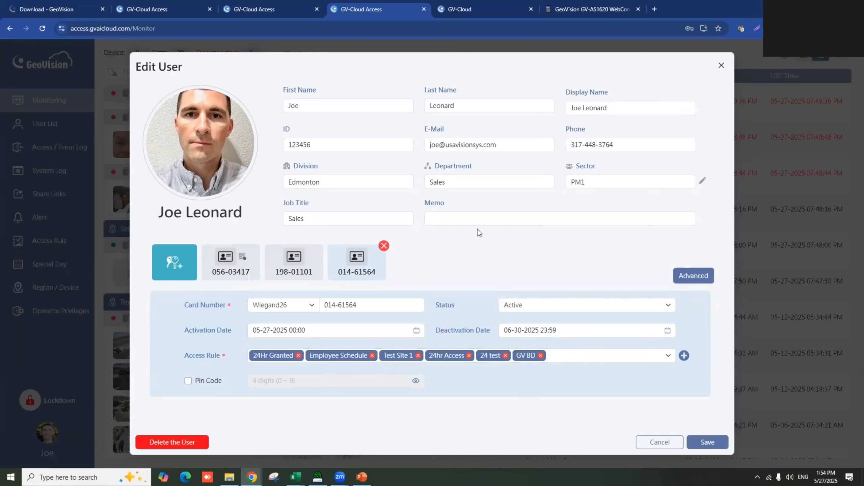
# - Save the user's record with six access rules and close the Invalid Card snapshot
pyautogui.click(712, 444)
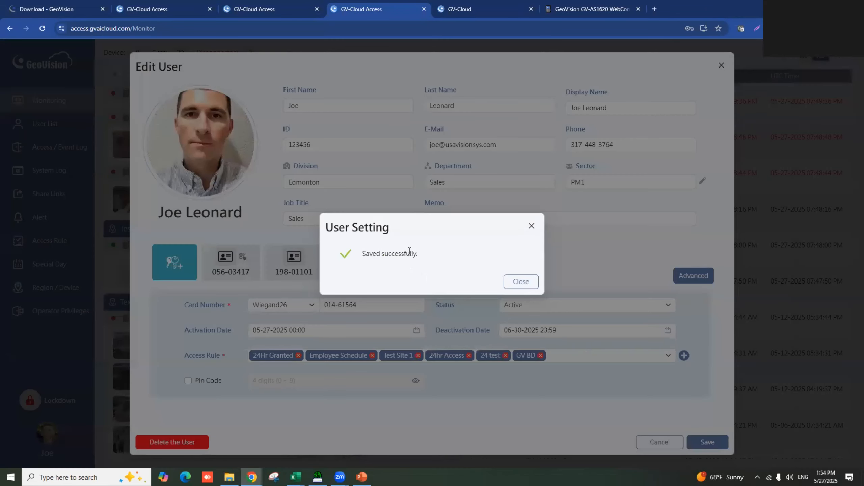
pyautogui.click(529, 285)
pyautogui.click(711, 127)
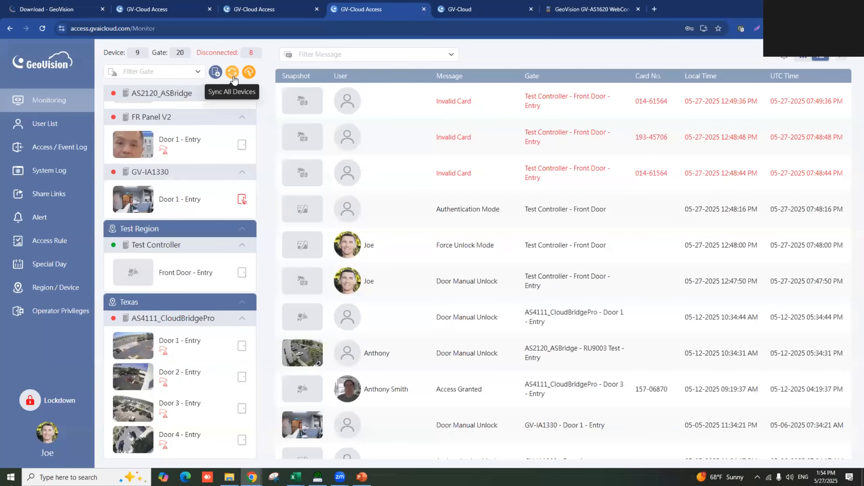
# - Sync all devices with only Test Controller selected
pyautogui.click(231, 75)
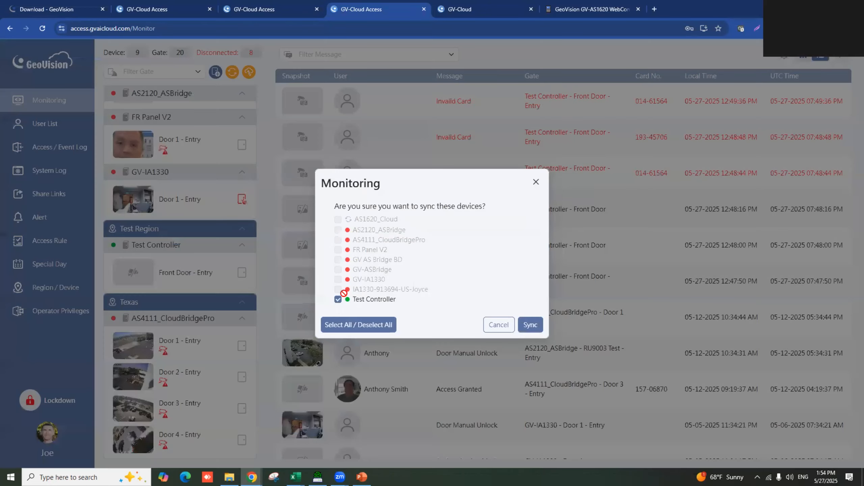
pyautogui.click(523, 326)
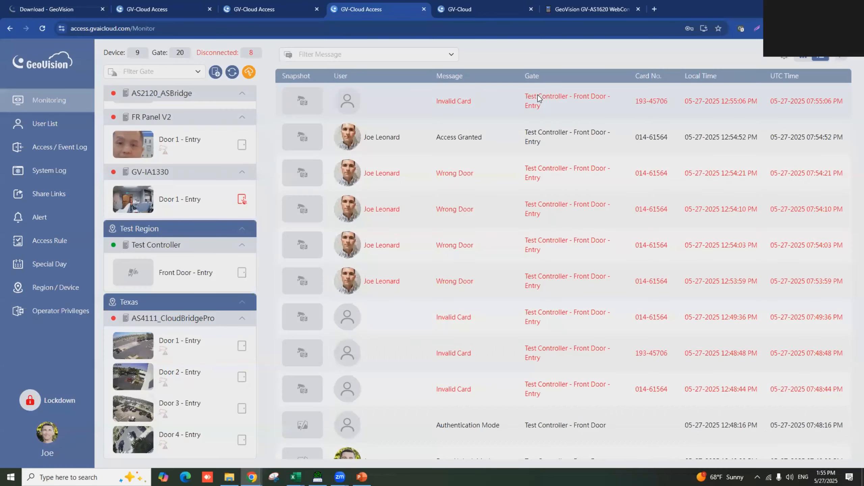
pyautogui.click(538, 98)
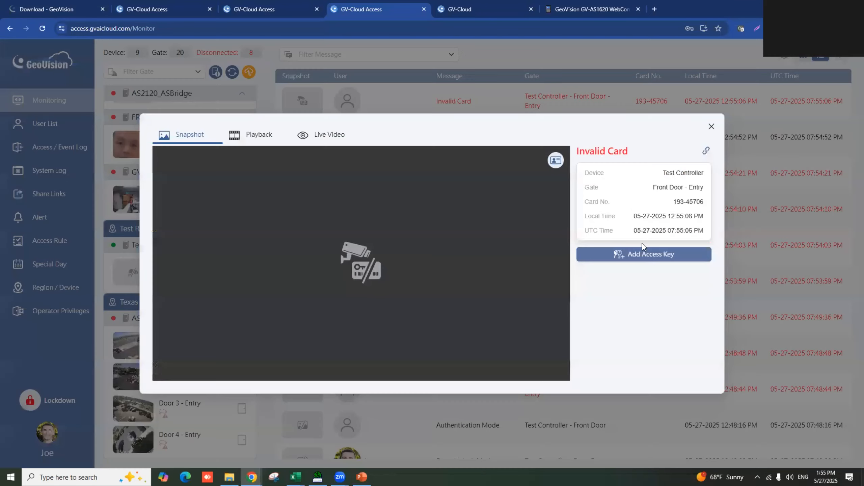
pyautogui.click(643, 263)
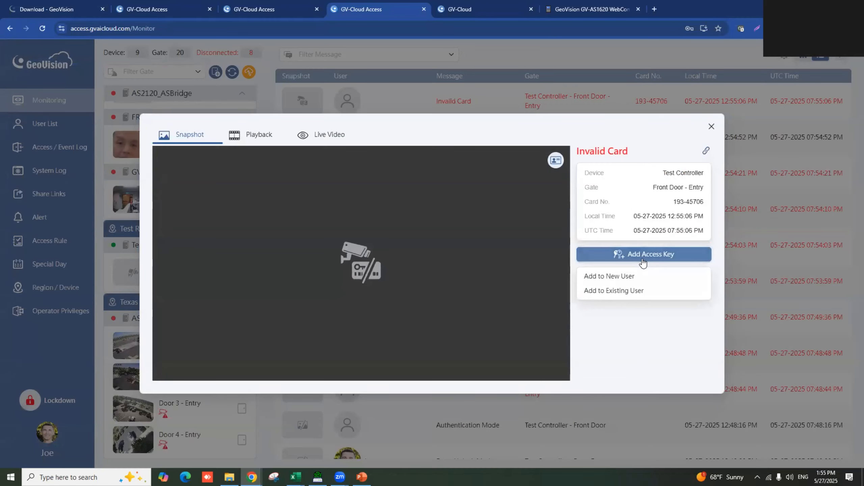
pyautogui.click(626, 277)
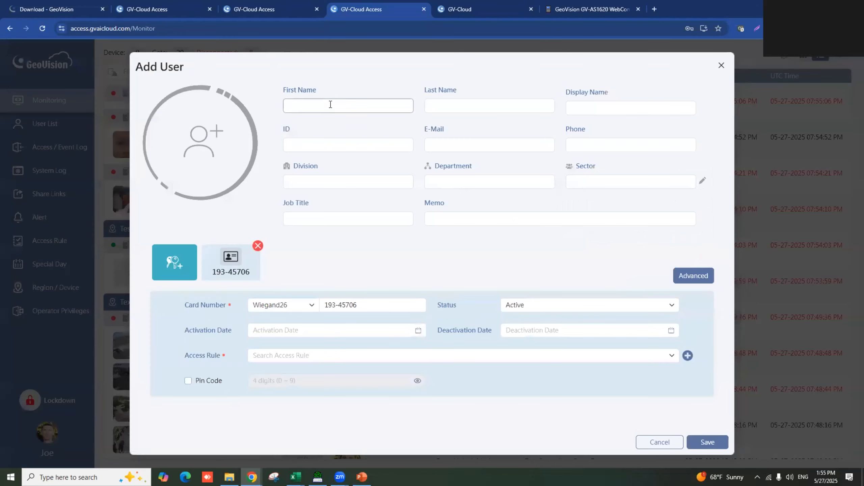
# - Enter the new user's first and last name, then begin choosing a photo
pyautogui.click(314, 108)
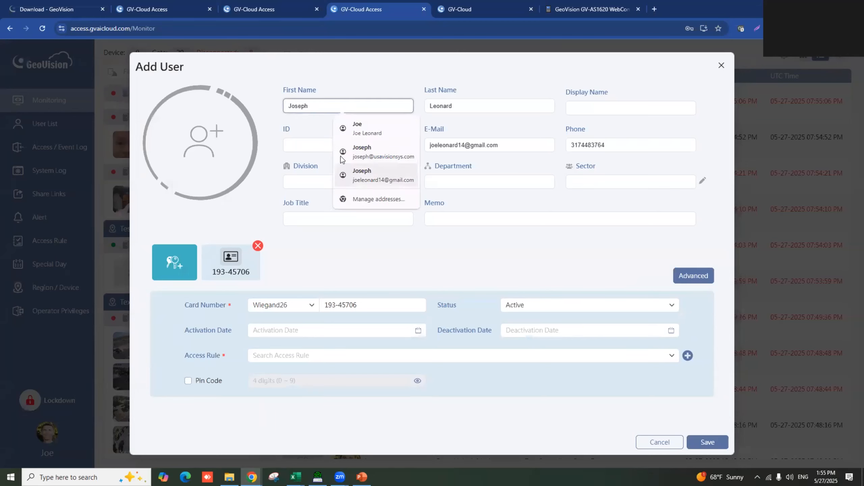
pyautogui.write('Jojey')
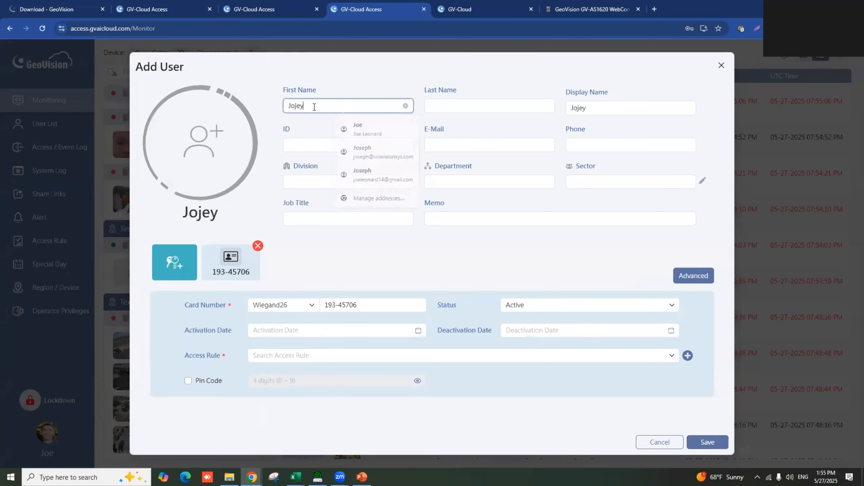
pyautogui.hotkey('ctrl', 'a')
pyautogui.press('Tab')
pyautogui.press('Tab')
pyautogui.hotkey('shift', 'Tab')
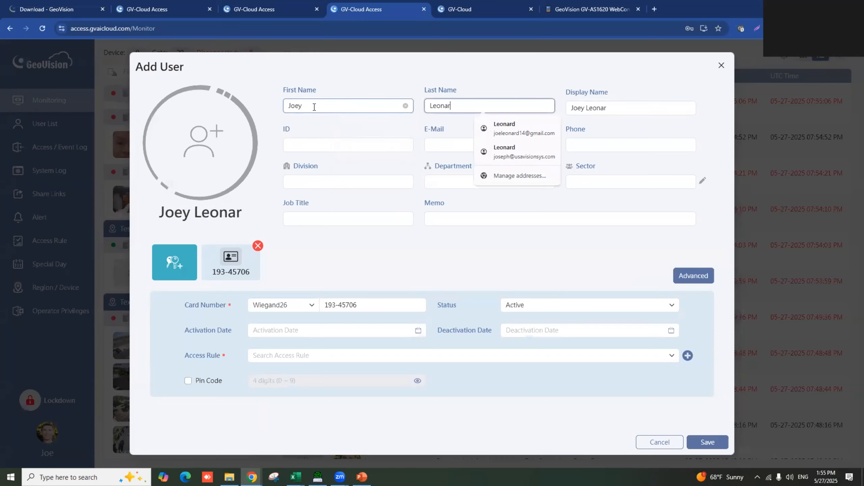
pyautogui.click(712, 124)
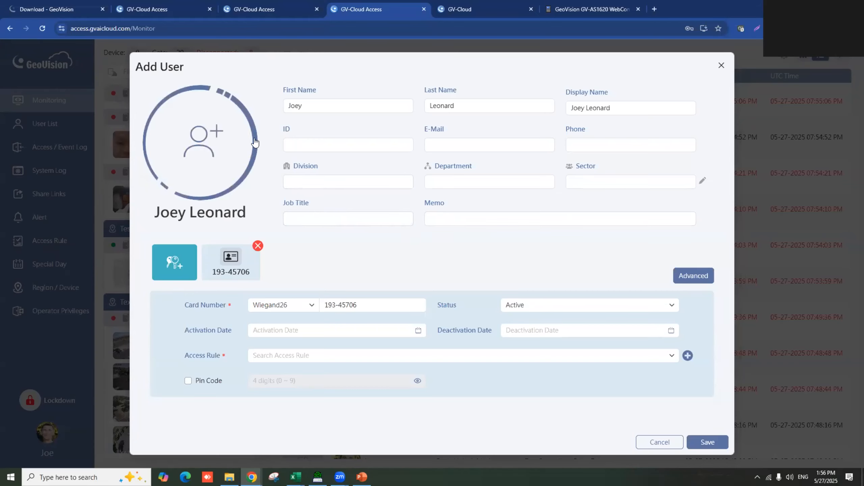
pyautogui.click(201, 143)
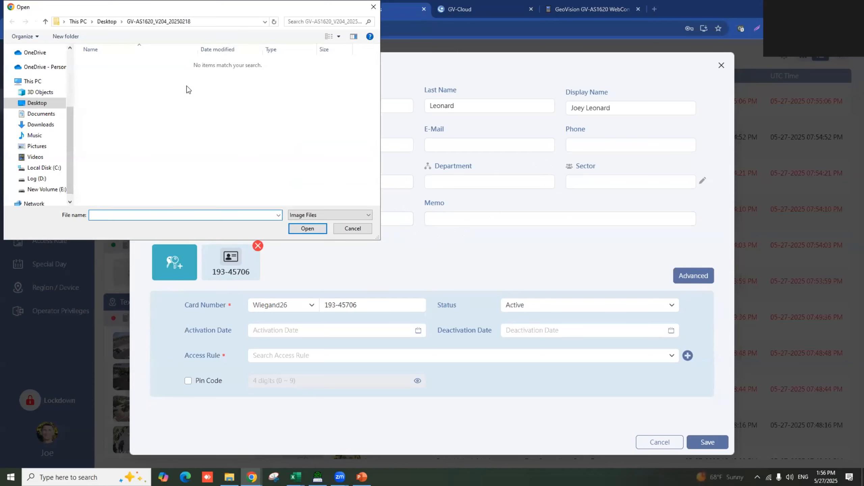
pyautogui.click(53, 146)
pyautogui.click(365, 231)
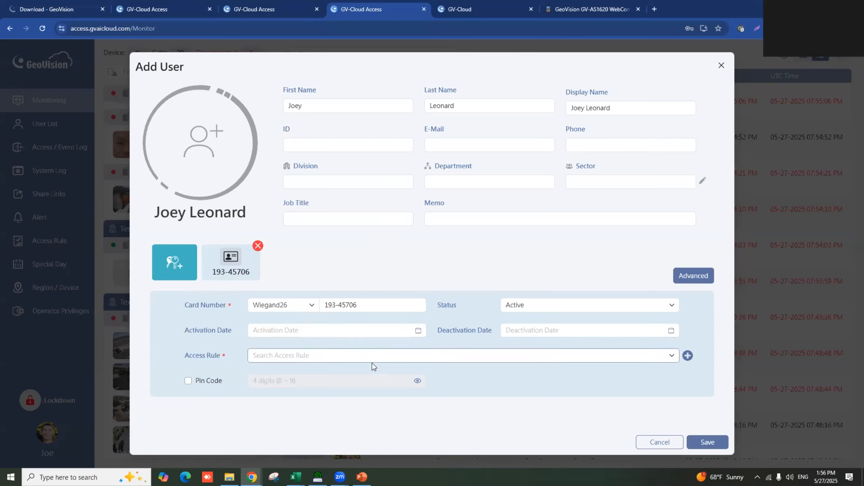
# - Assign the Museum, GV BD and Test Site 1 access rules to the new user
pyautogui.click(321, 354)
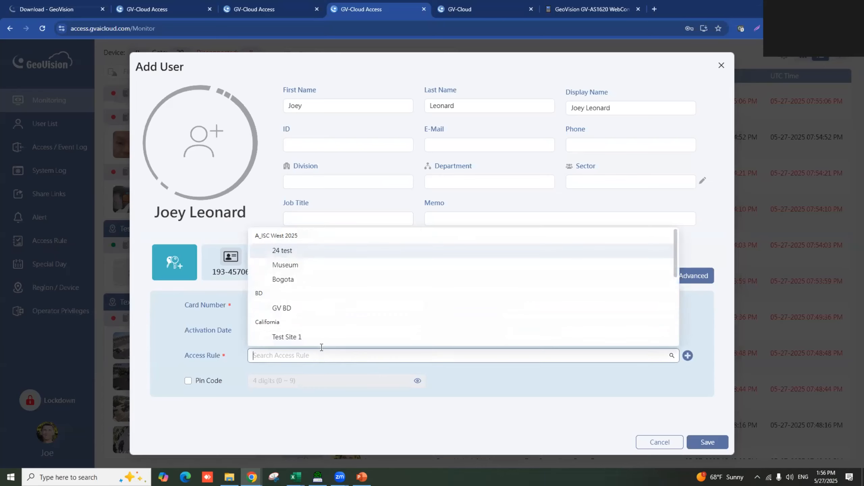
pyautogui.click(300, 268)
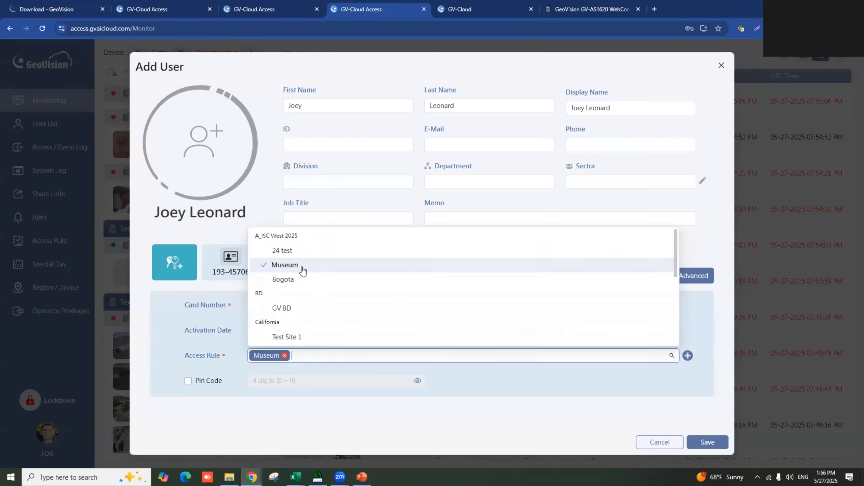
pyautogui.click(296, 314)
pyautogui.click(303, 338)
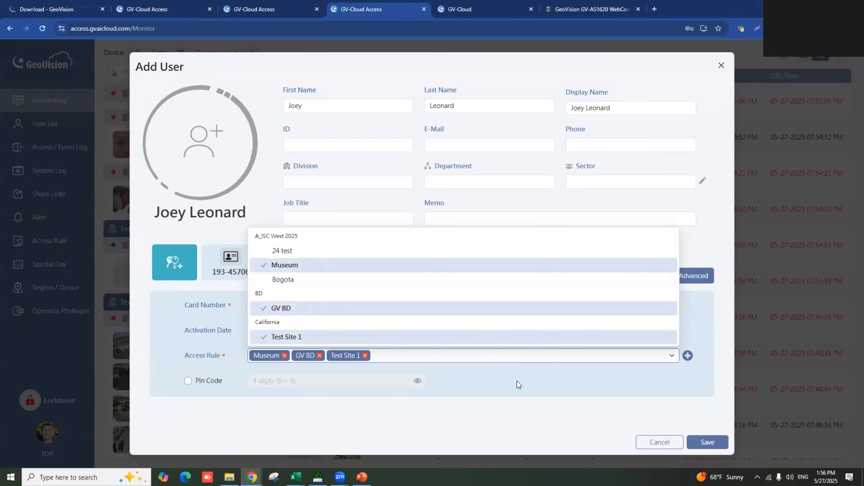
pyautogui.click(517, 381)
# - Add a Test Region rule for Front Door - Entry, weekdays 08:00–17:00, and save the user
pyautogui.click(688, 356)
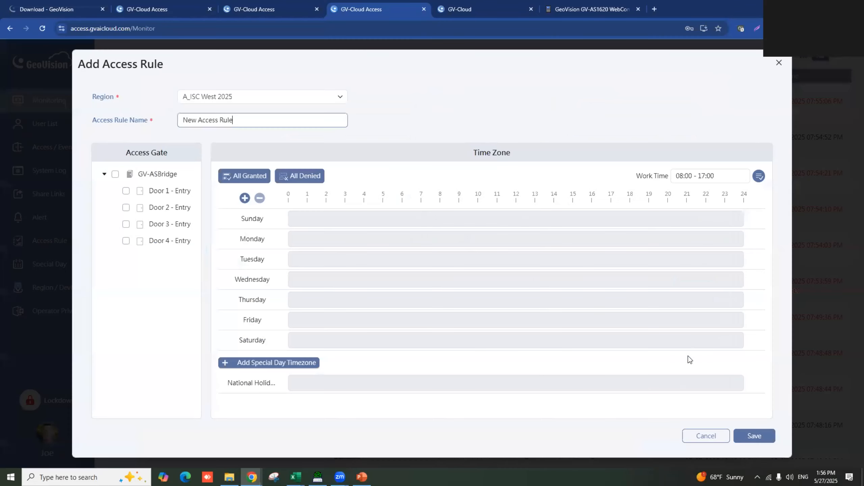
pyautogui.click(251, 98)
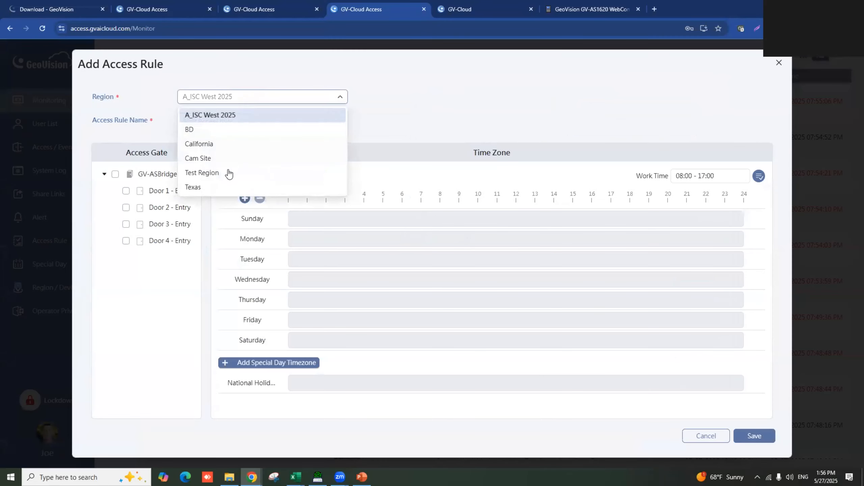
pyautogui.click(216, 173)
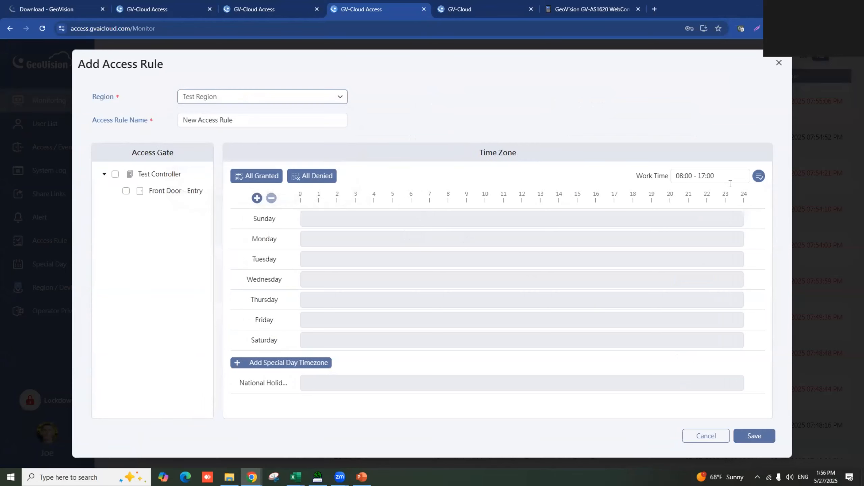
pyautogui.click(759, 176)
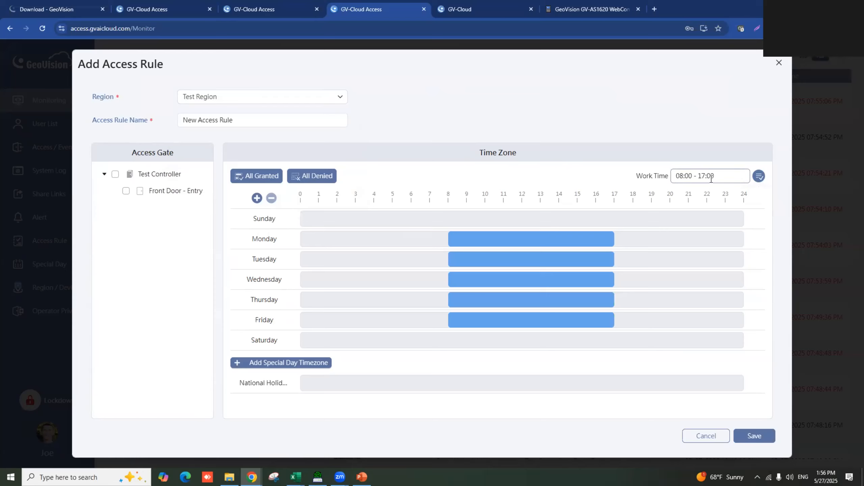
pyautogui.click(126, 191)
pyautogui.click(770, 440)
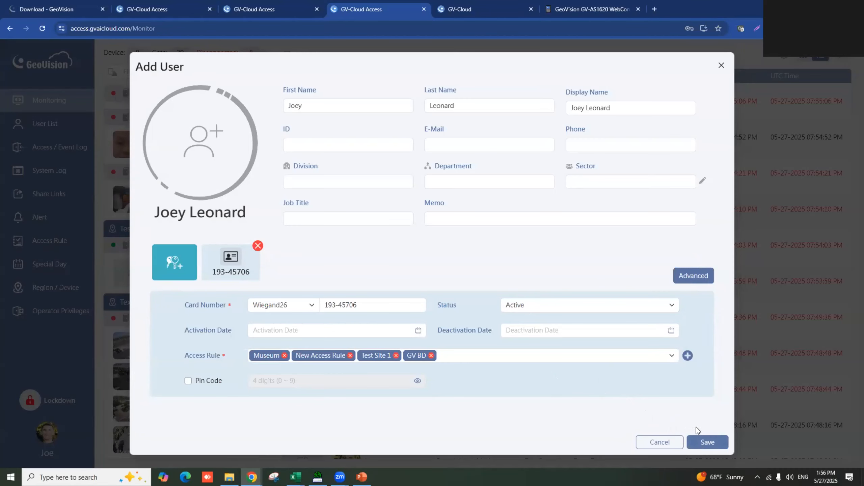
pyautogui.click(700, 442)
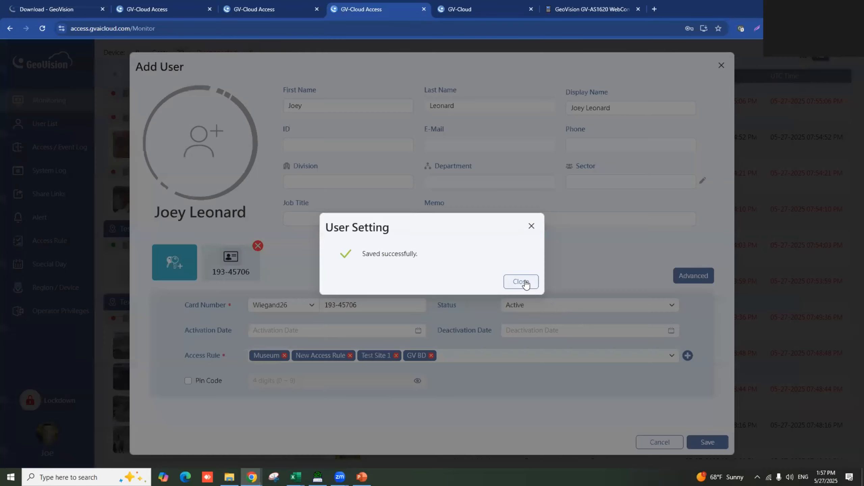
pyautogui.click(524, 285)
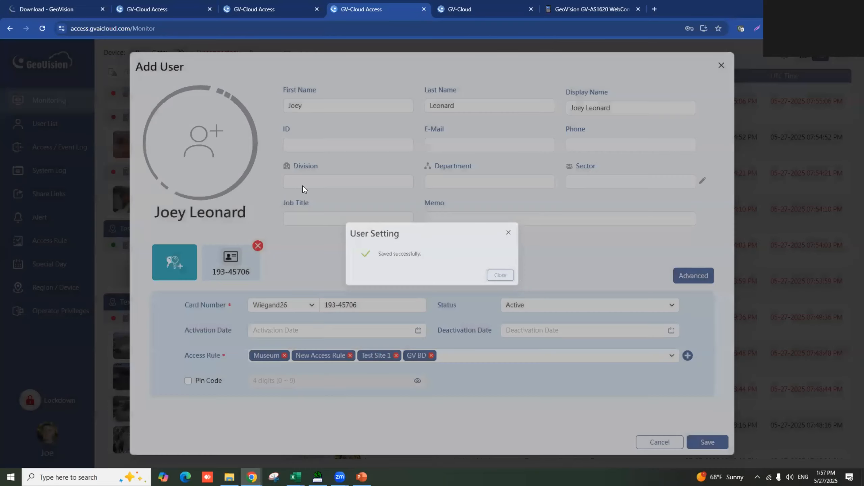
# - Close the Invalid Card details and sync the Test Controller
pyautogui.click(713, 126)
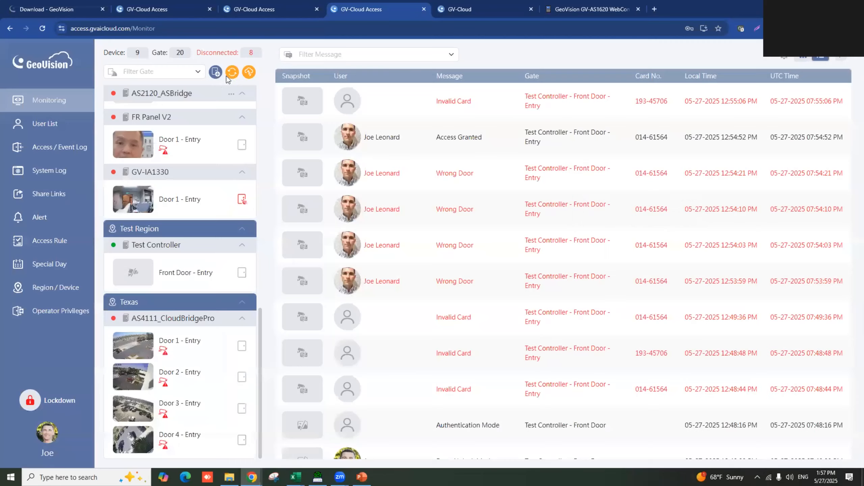
pyautogui.click(231, 75)
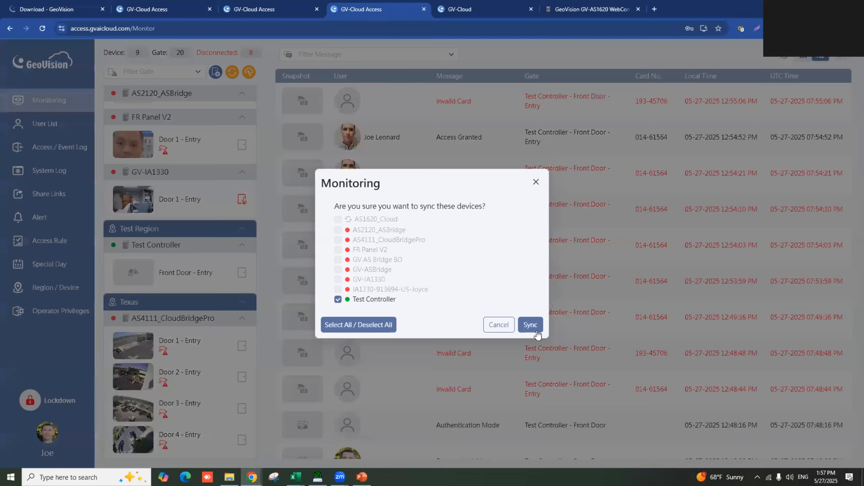
pyautogui.press('Return')
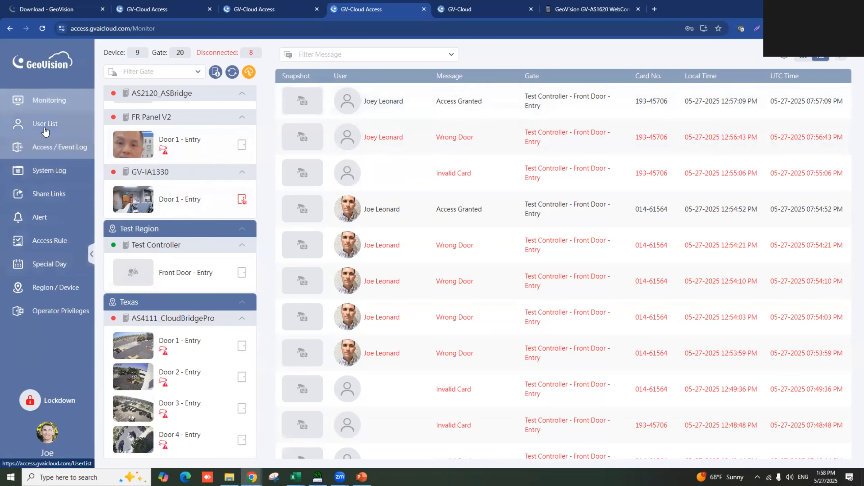
# - Open the User List, start a new user with a card tile, then cancel it
pyautogui.click(70, 126)
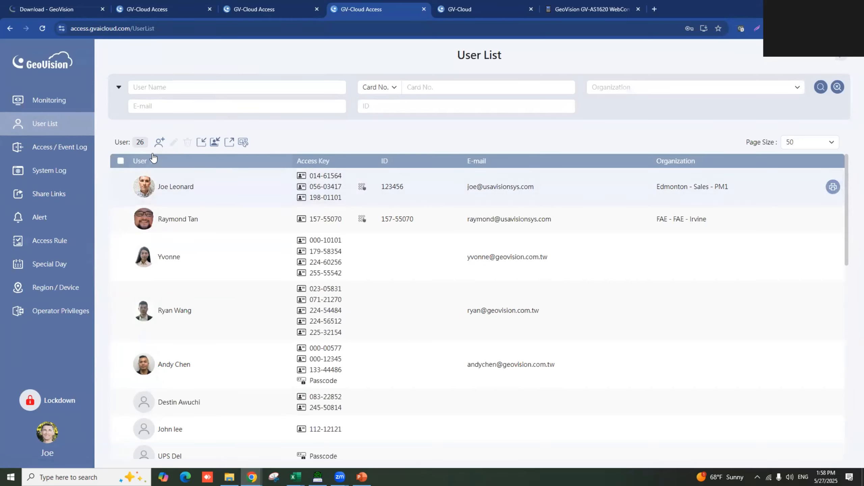
pyautogui.click(159, 143)
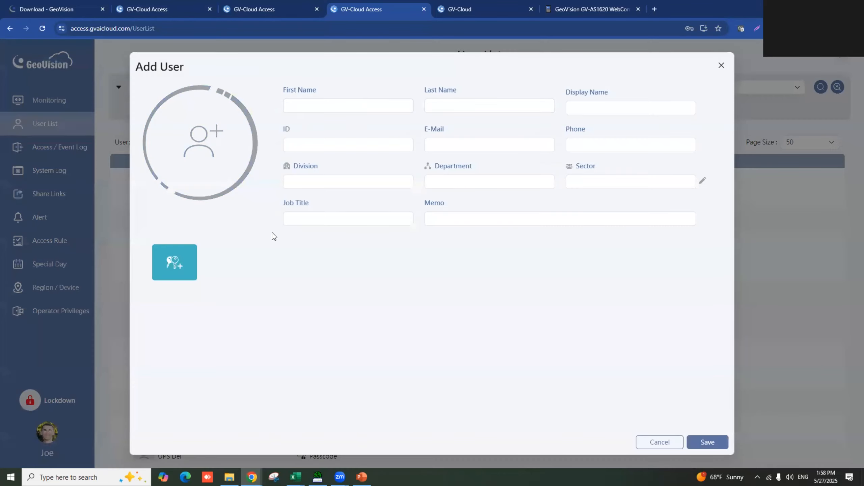
pyautogui.click(174, 259)
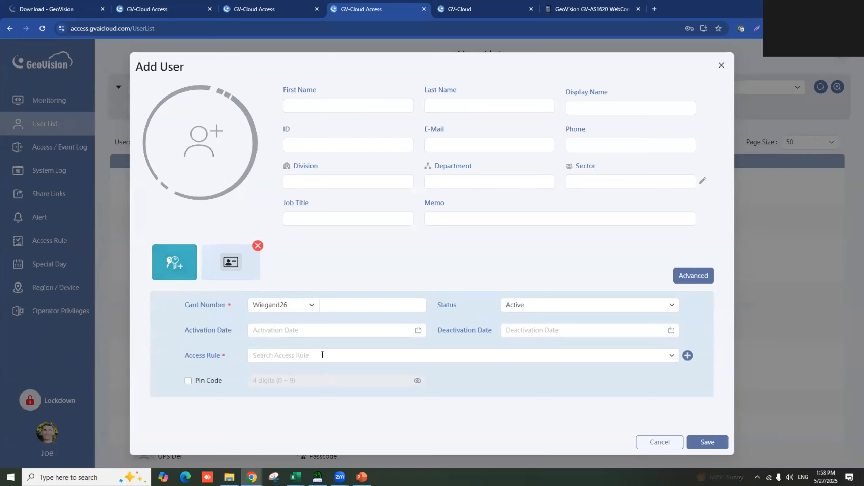
pyautogui.click(722, 67)
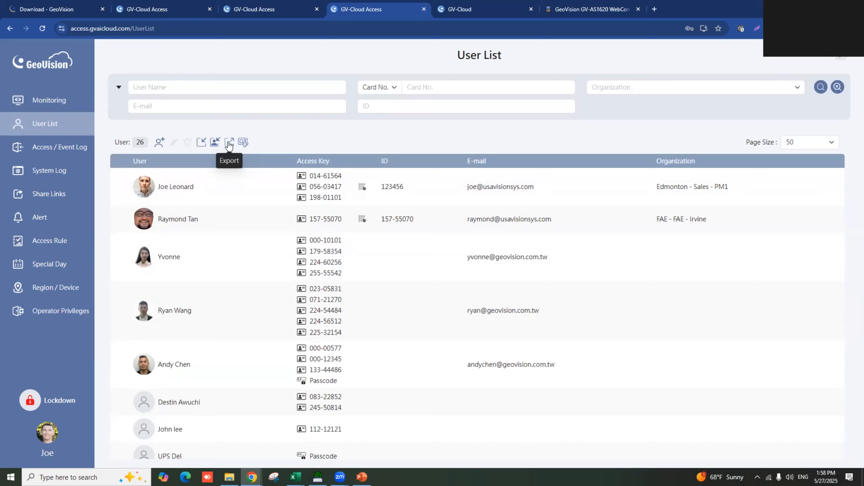
pyautogui.click(200, 143)
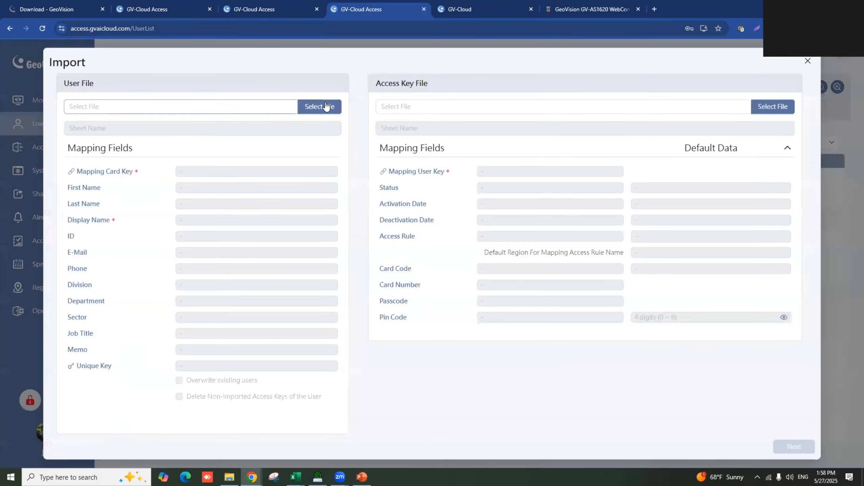
pyautogui.click(325, 107)
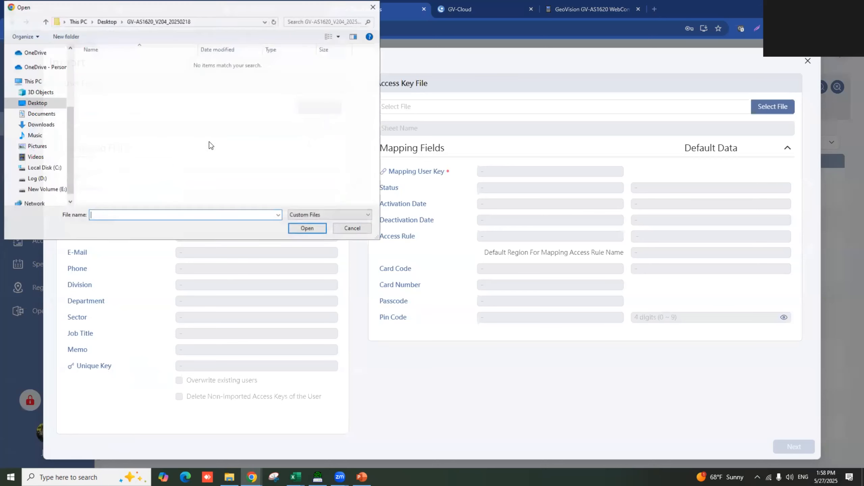
pyautogui.click(352, 229)
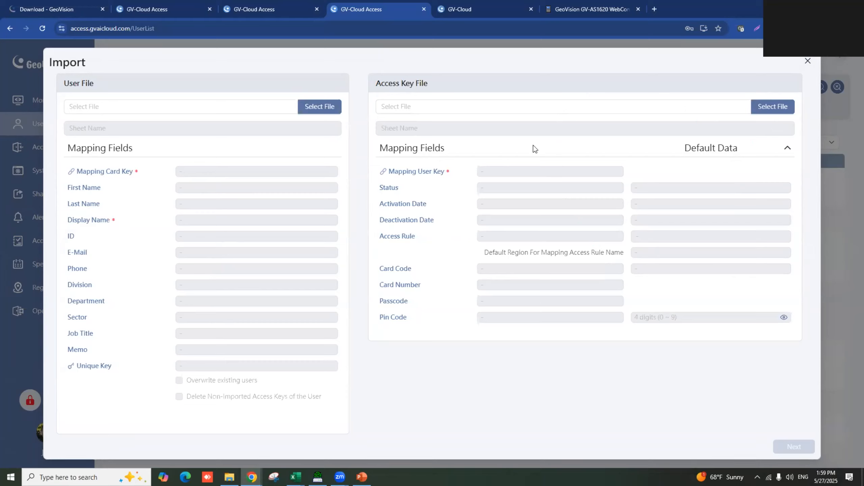
pyautogui.click(808, 62)
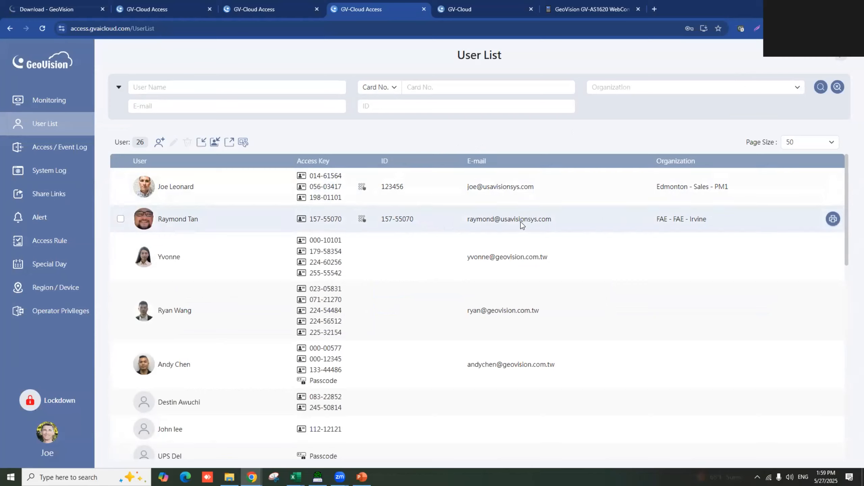
# - Select the second user, start deleting them, then cancel and deselect
pyautogui.click(121, 220)
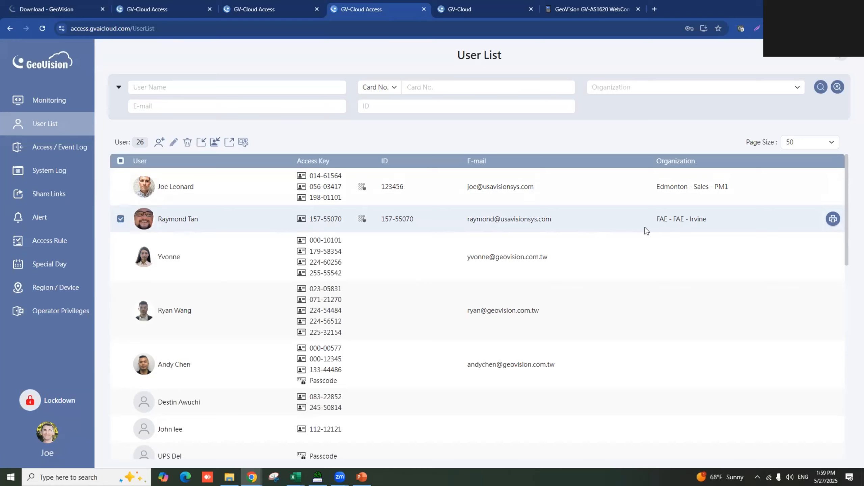
pyautogui.rightClick(609, 224)
pyautogui.press('Escape')
pyautogui.click(122, 220)
pyautogui.click(121, 220)
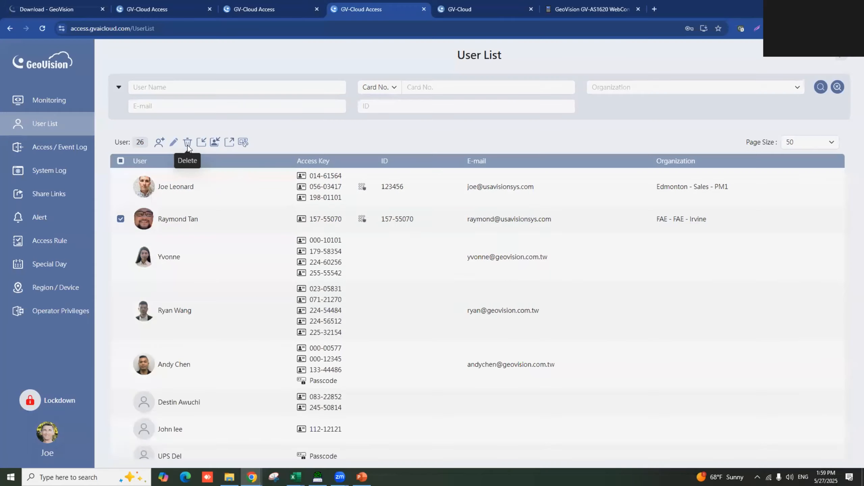
pyautogui.click(187, 146)
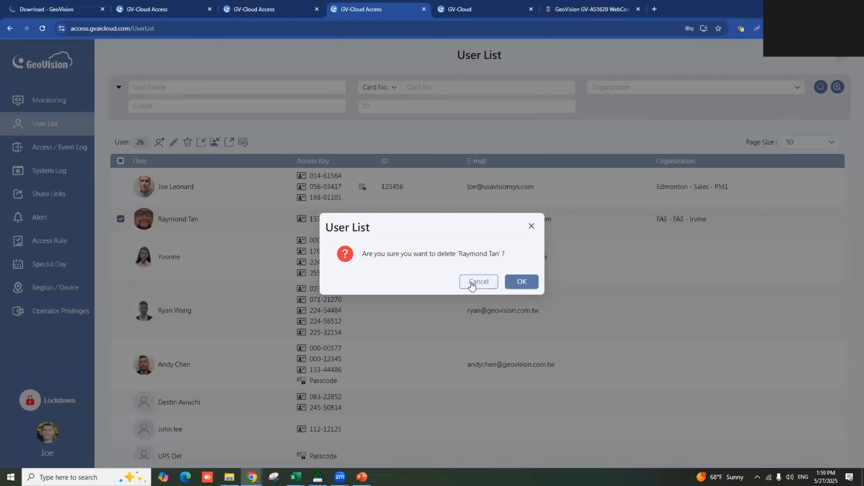
pyautogui.click(471, 286)
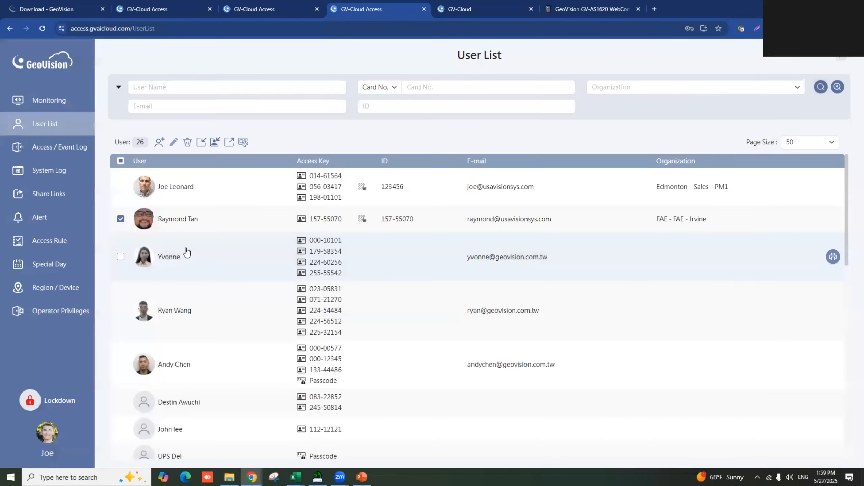
pyautogui.click(120, 219)
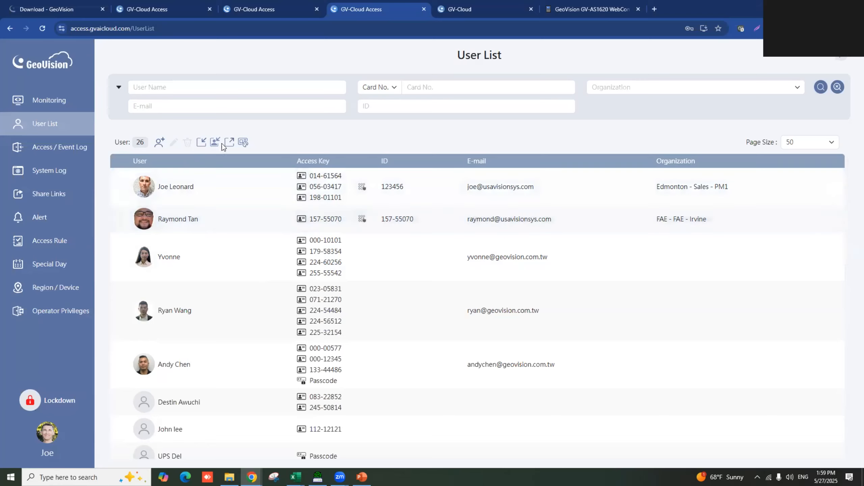
# - Look over the badge templates without changes, then open the Access / Event Log
pyautogui.click(242, 143)
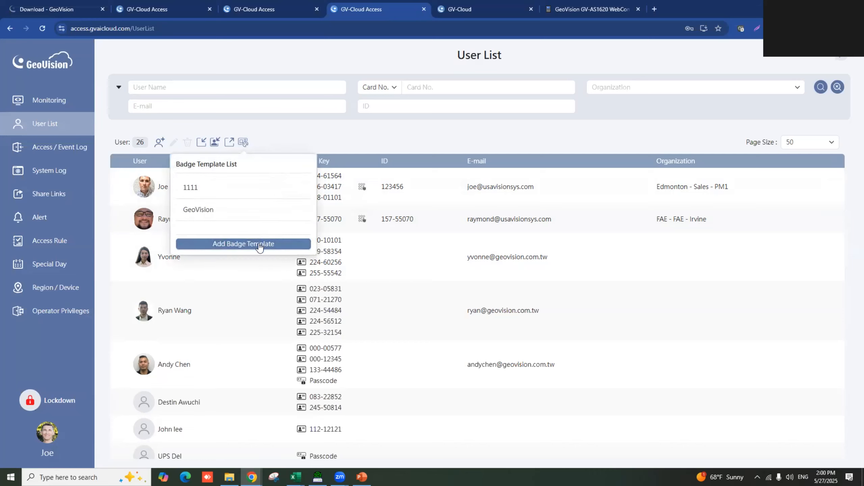
pyautogui.click(347, 134)
pyautogui.click(121, 219)
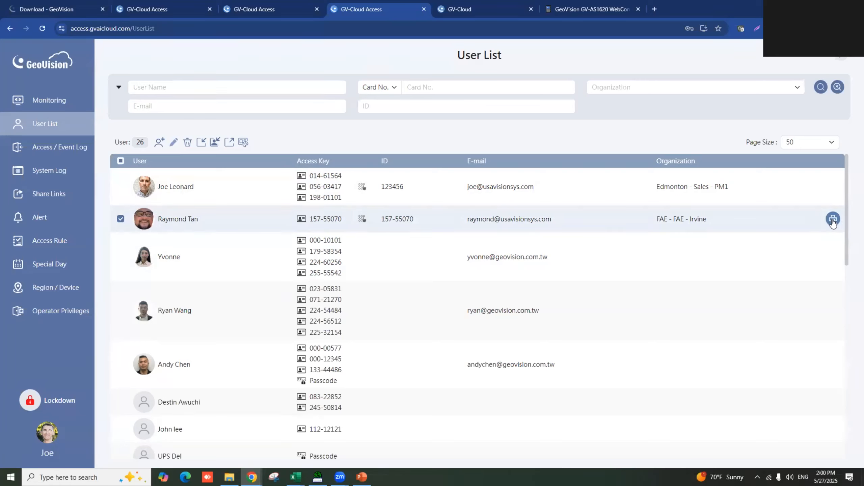
pyautogui.click(121, 219)
pyautogui.click(66, 149)
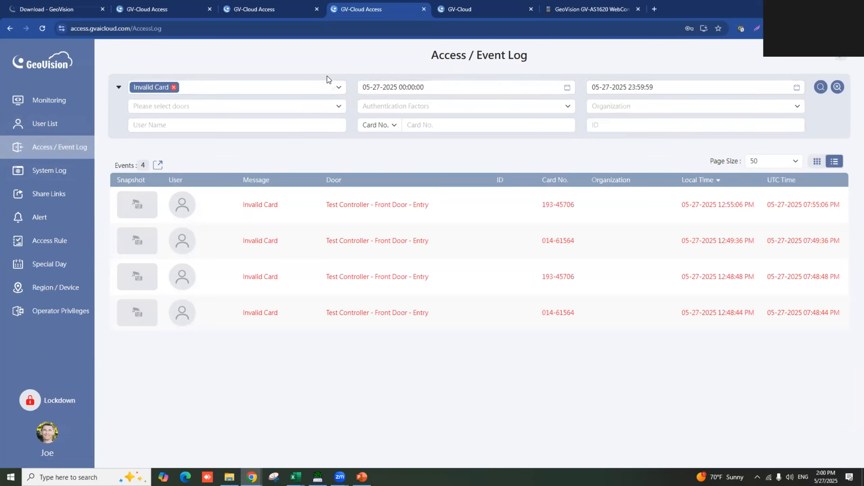
# - Add Invalid Schedule to the event-type filter and set the start date to 05-20-2025
pyautogui.click(329, 87)
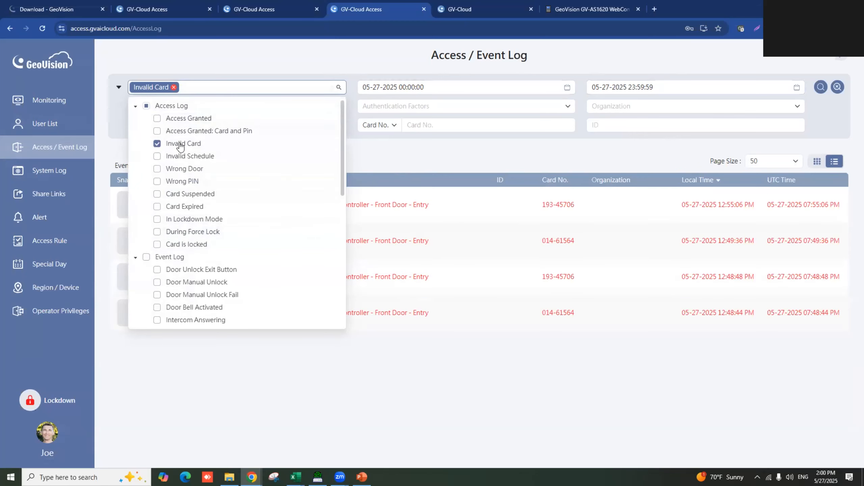
pyautogui.click(158, 157)
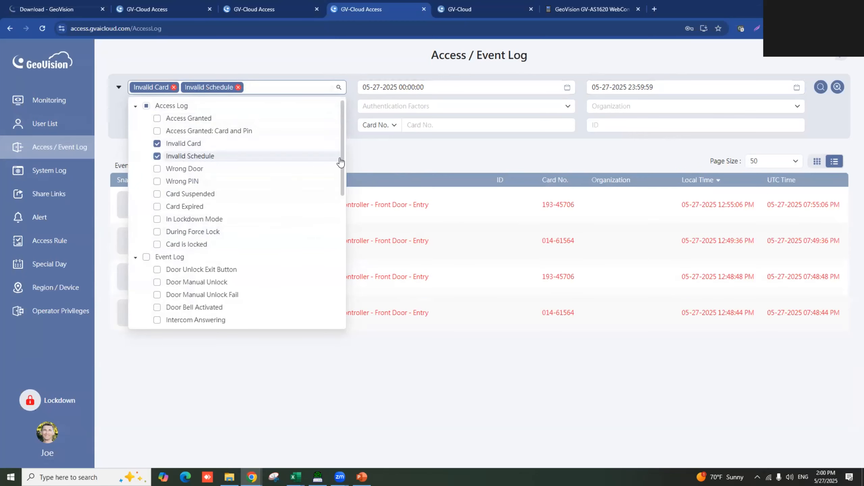
pyautogui.click(380, 158)
pyautogui.click(425, 87)
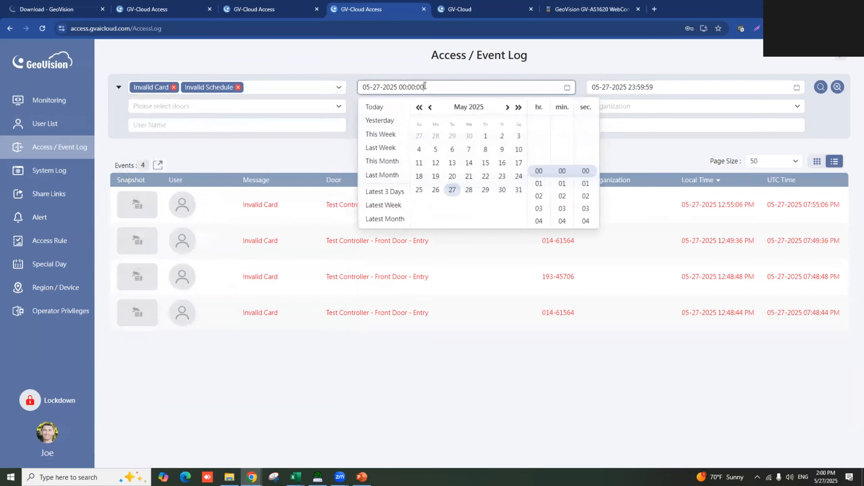
pyautogui.click(452, 176)
pyautogui.click(611, 145)
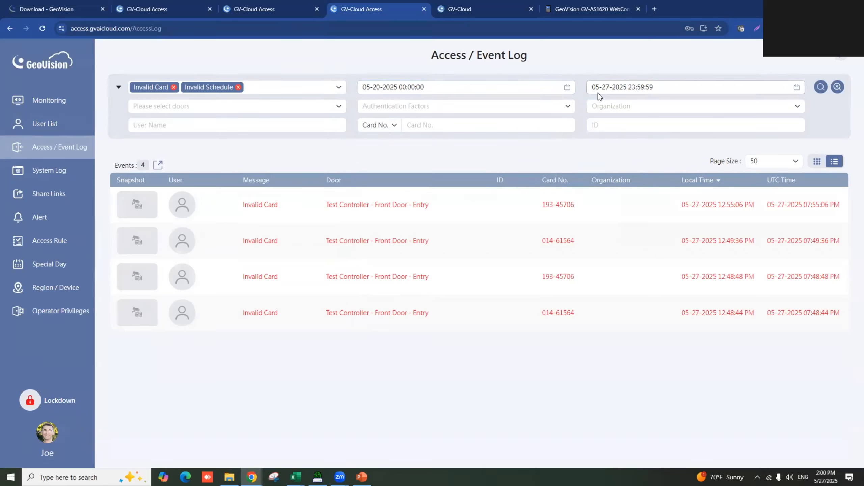
pyautogui.click(430, 88)
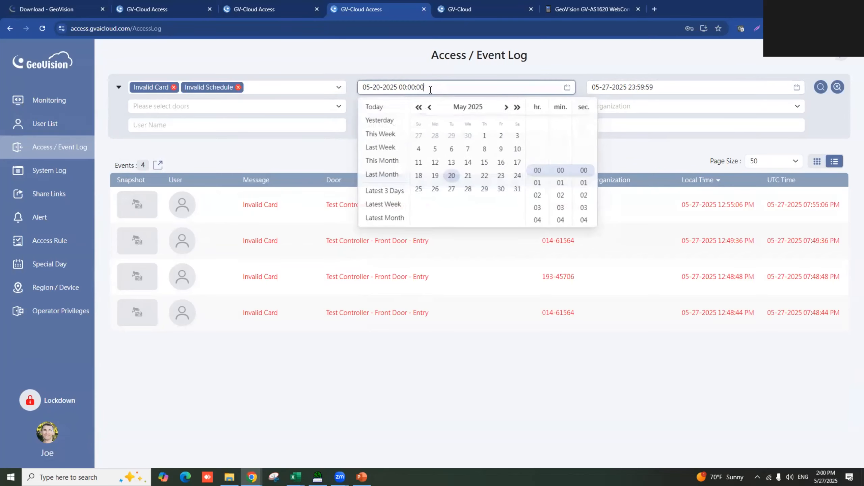
pyautogui.click(643, 160)
# - Leave the door, user and authentication filters unchanged and run the search
pyautogui.click(339, 104)
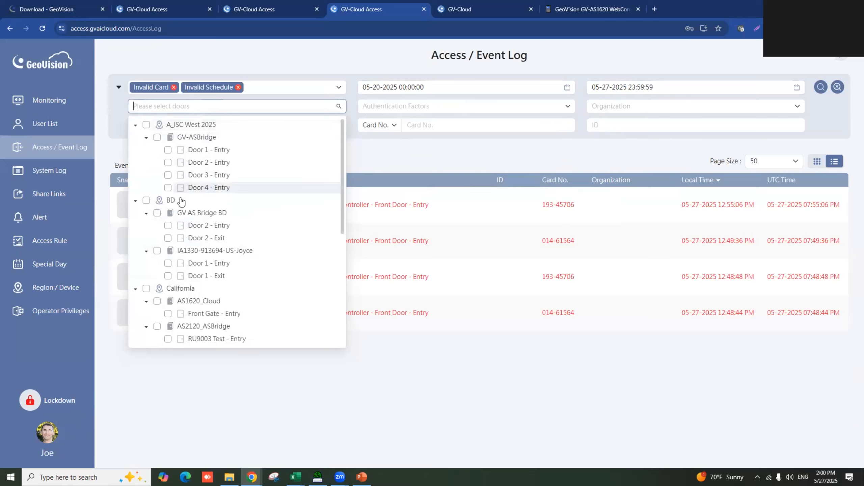
pyautogui.scroll(-5, 176, 201)
pyautogui.scroll(5, 179, 204)
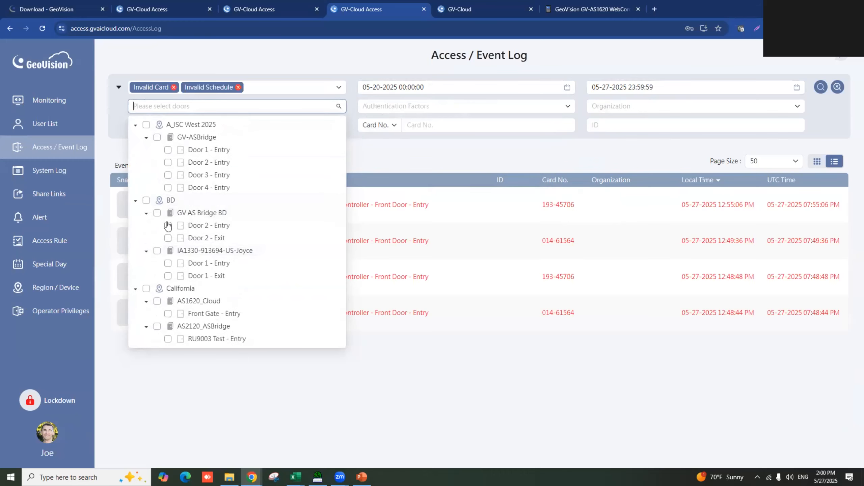
pyautogui.click(146, 200)
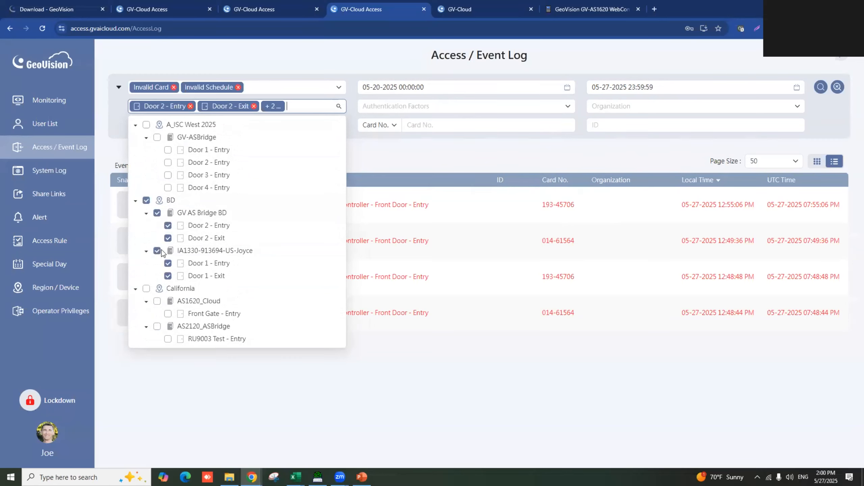
pyautogui.click(146, 200)
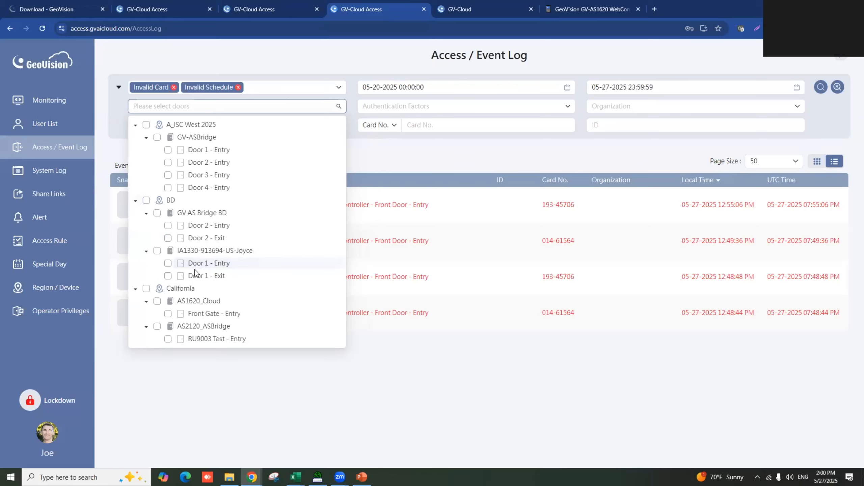
pyautogui.click(386, 172)
pyautogui.click(300, 126)
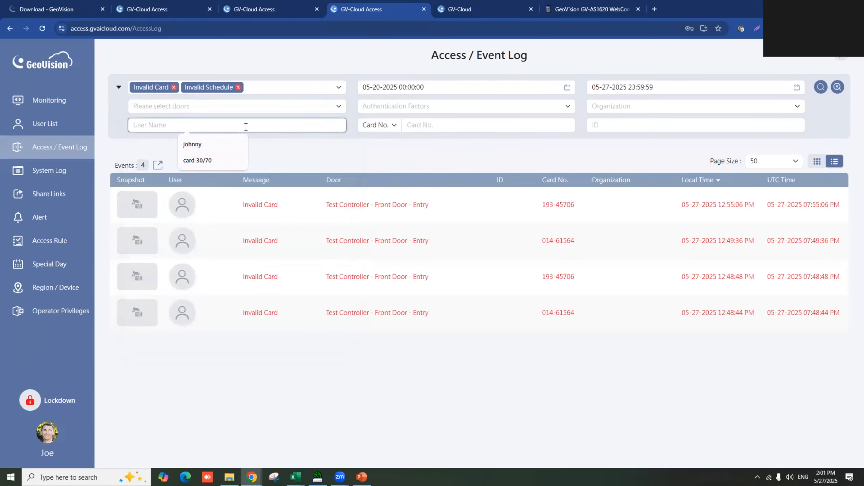
pyautogui.click(490, 156)
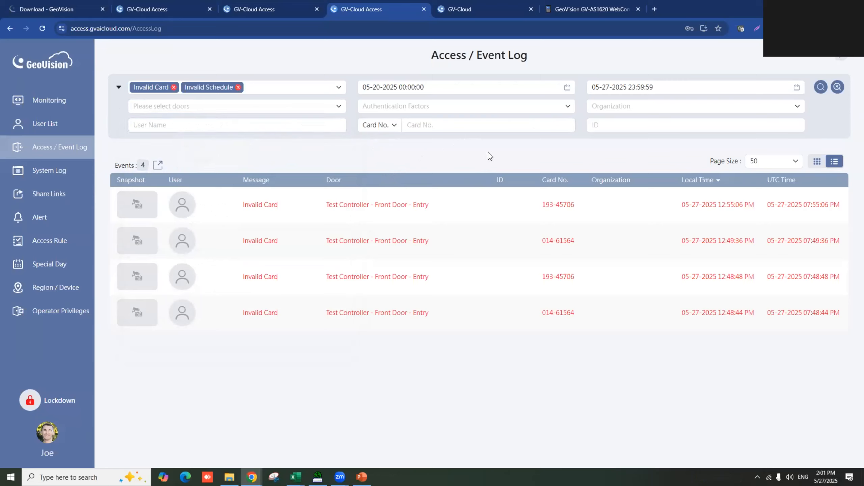
pyautogui.click(567, 107)
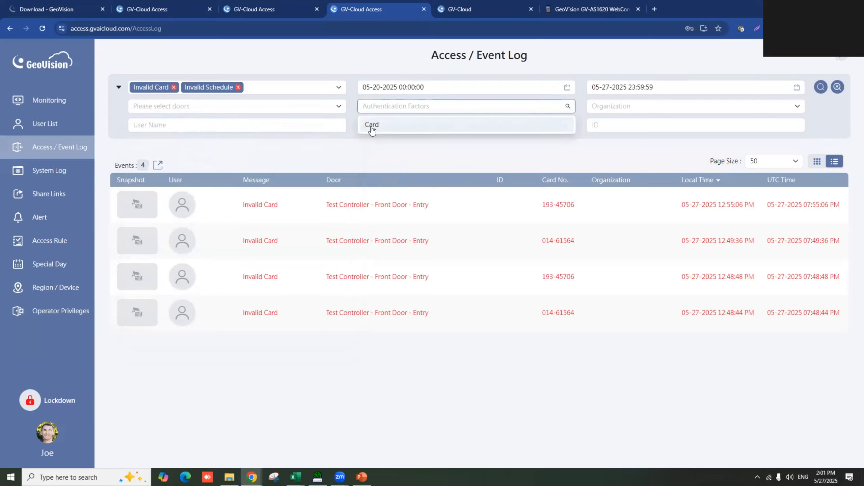
pyautogui.click(462, 148)
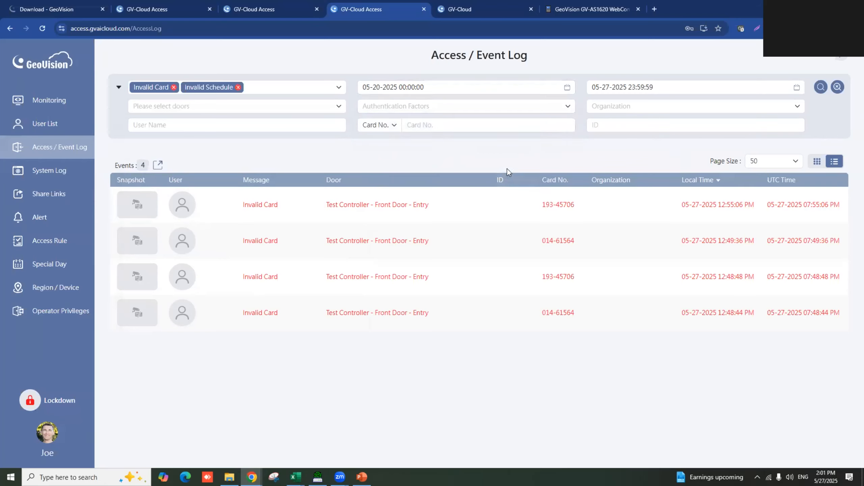
pyautogui.click(821, 88)
pyautogui.click(159, 167)
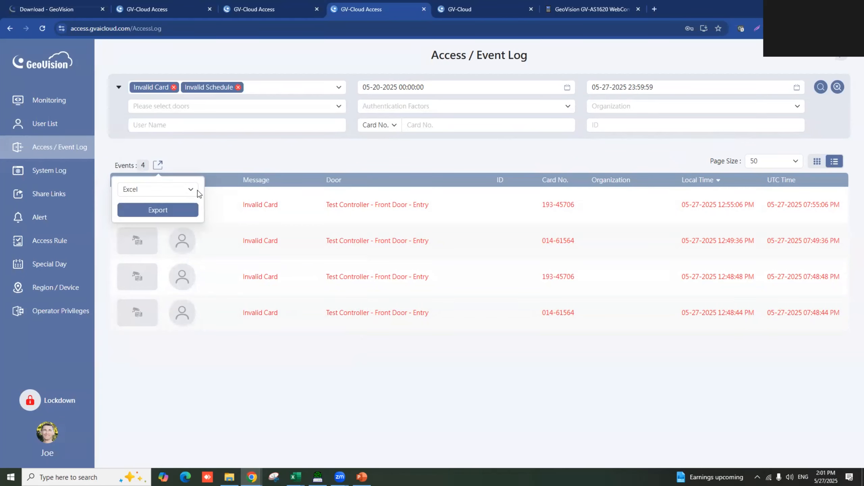
pyautogui.click(191, 191)
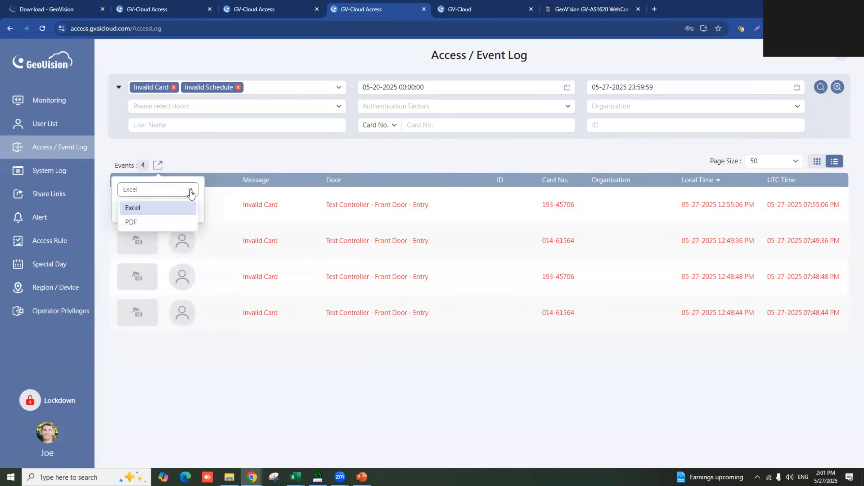
pyautogui.click(146, 224)
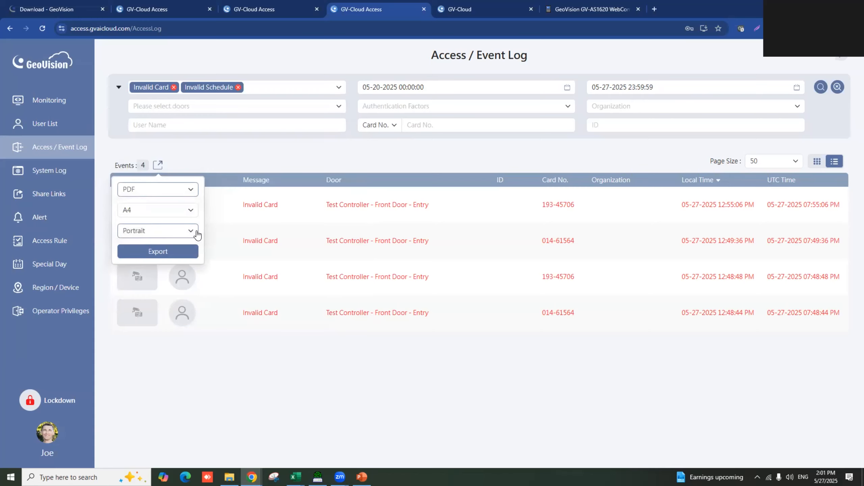
pyautogui.click(253, 166)
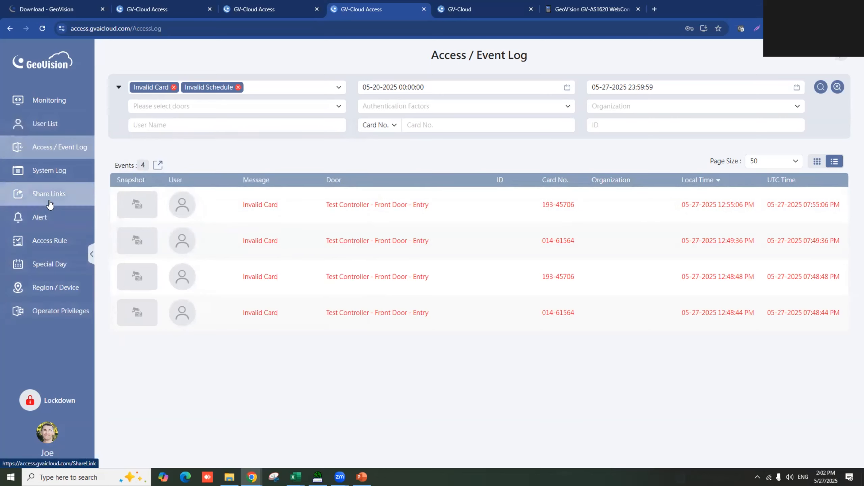
# - Create a new alert named Test Alert that excludes Sunday and Saturday
pyautogui.click(56, 228)
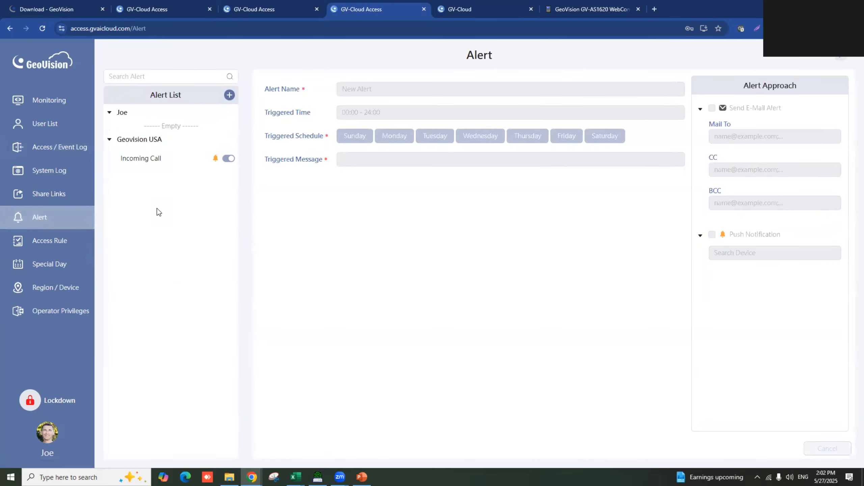
pyautogui.click(229, 96)
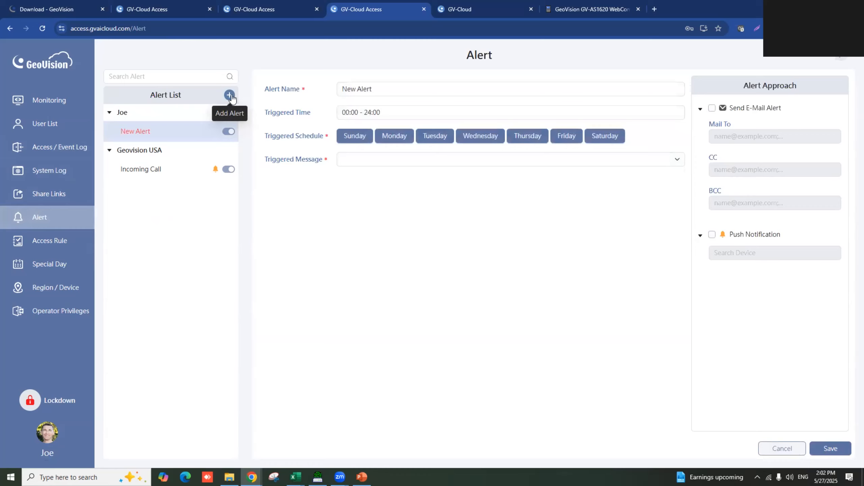
pyautogui.moveTo(376, 89); pyautogui.dragTo(336, 89)
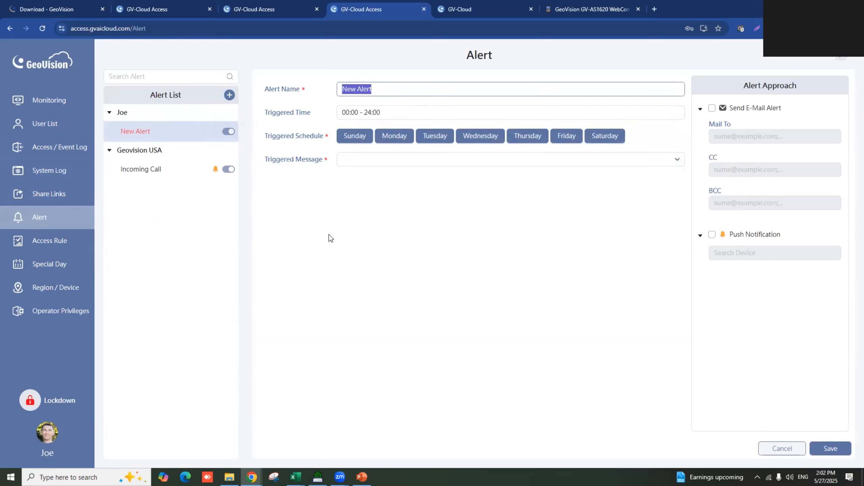
pyautogui.write('Test Alert')
pyautogui.click(355, 138)
pyautogui.click(599, 138)
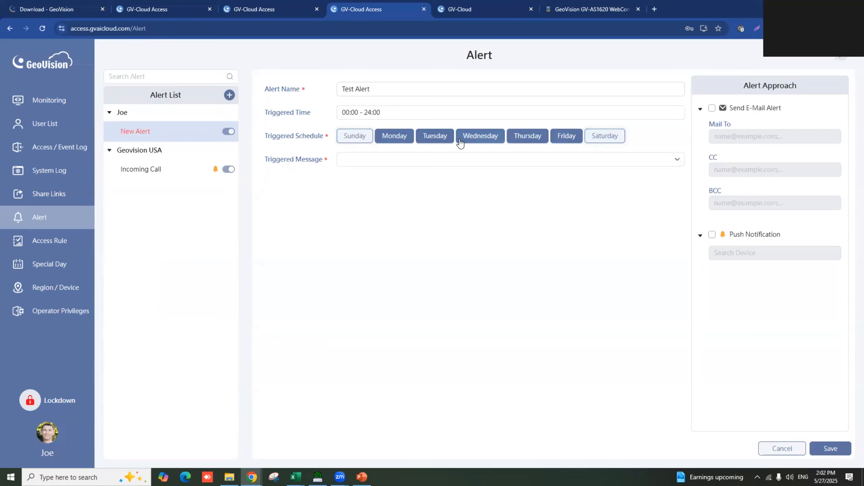
# - Set the alert's triggered time to start at 16:00
pyautogui.click(348, 114)
pyautogui.click(350, 146)
pyautogui.scroll(-2, 347, 180)
pyautogui.scroll(-3, 353, 178)
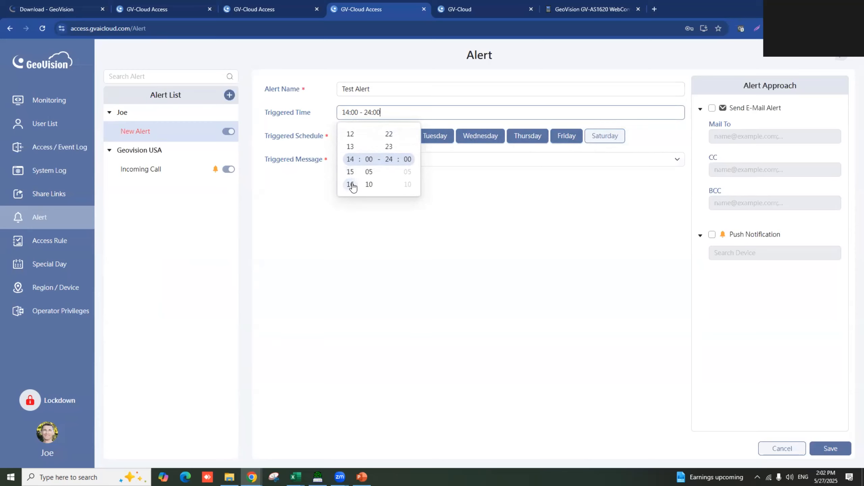
pyautogui.click(475, 187)
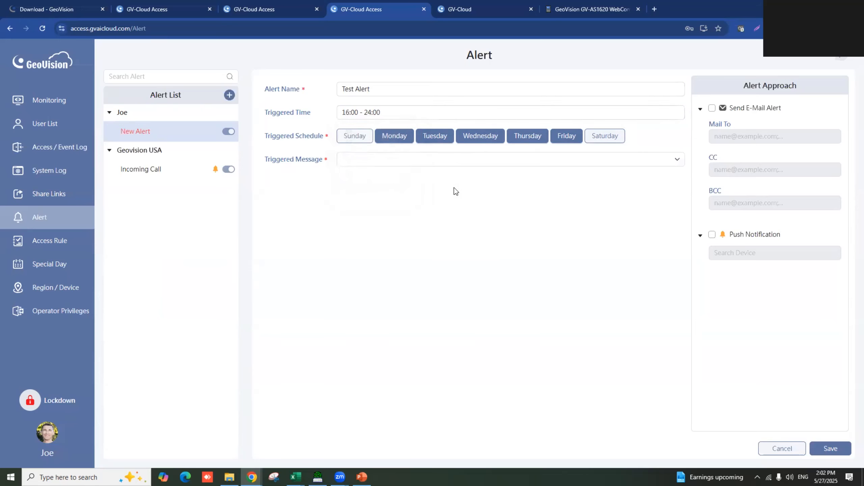
# - Trigger the alert on Invalid Schedule events at all gates
pyautogui.click(375, 157)
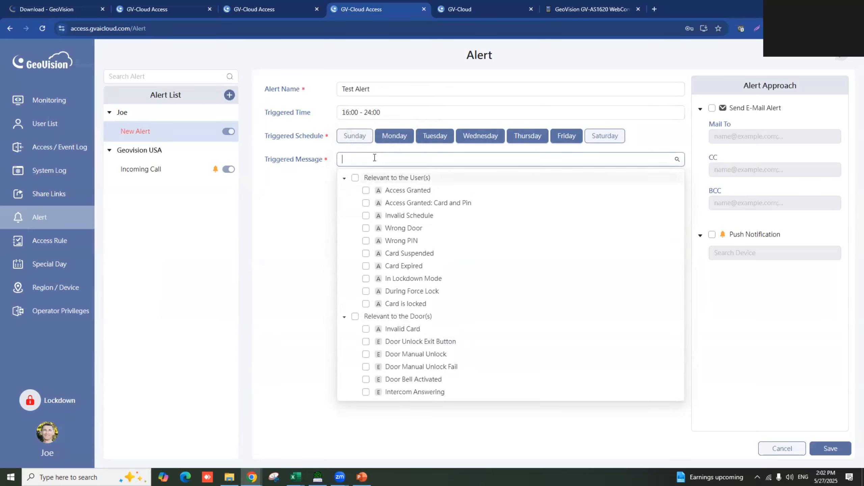
pyautogui.click(366, 217)
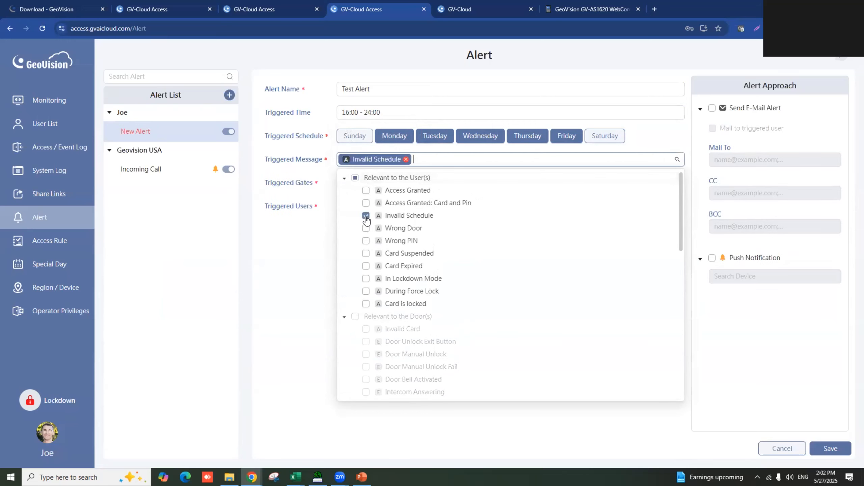
pyautogui.click(301, 240)
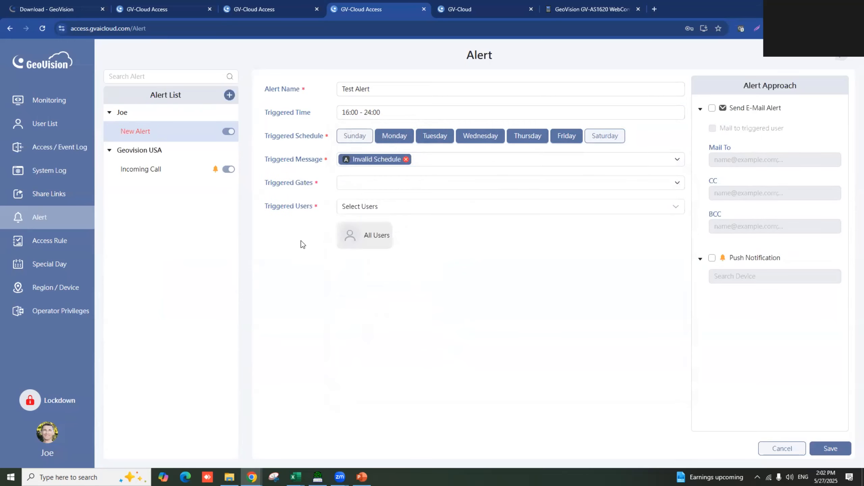
pyautogui.click(356, 189)
pyautogui.click(355, 201)
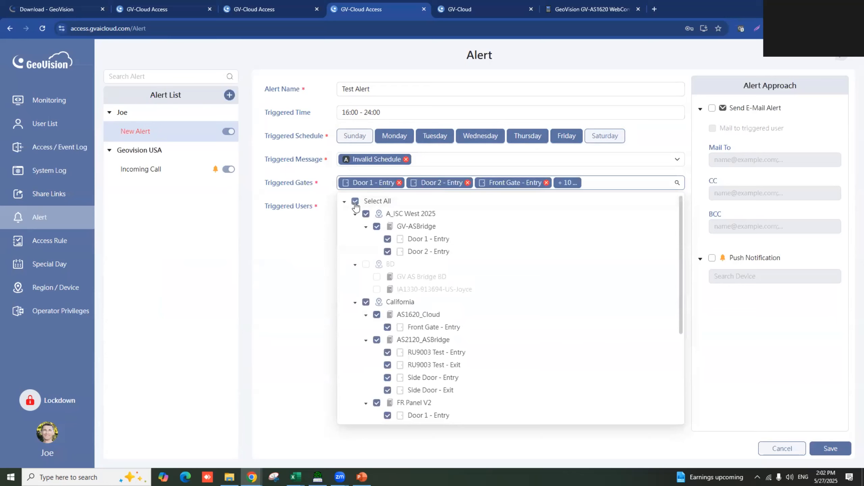
pyautogui.click(326, 234)
# - Limit the alert to three chosen users instead of all users
pyautogui.click(367, 206)
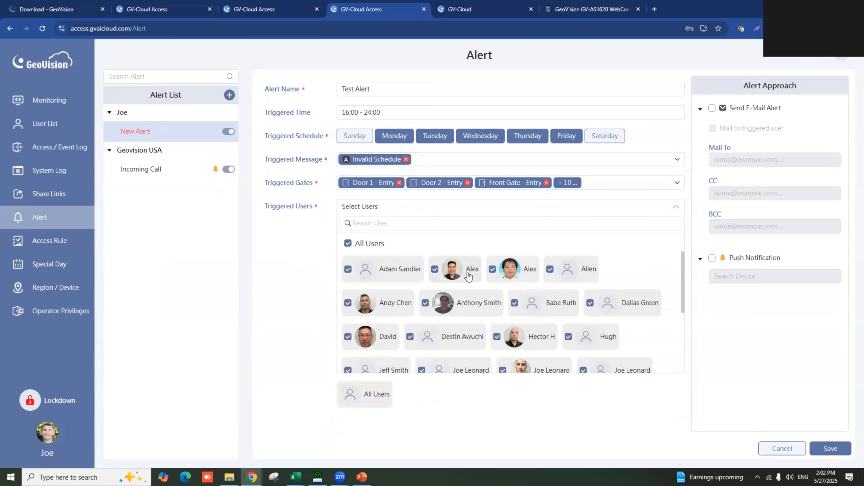
pyautogui.click(349, 243)
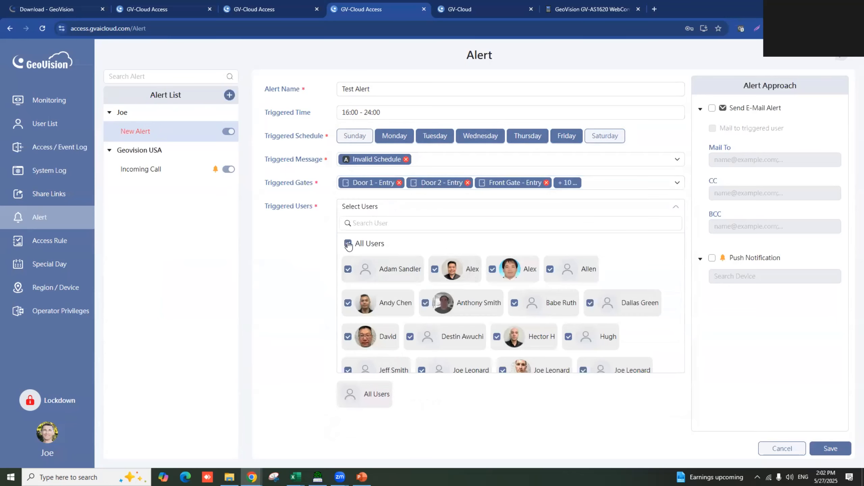
pyautogui.click(493, 269)
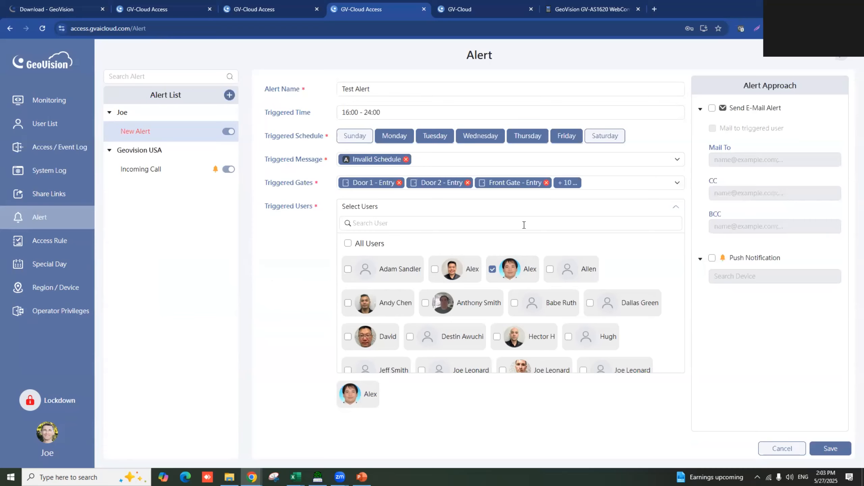
pyautogui.click(410, 337)
pyautogui.click(498, 337)
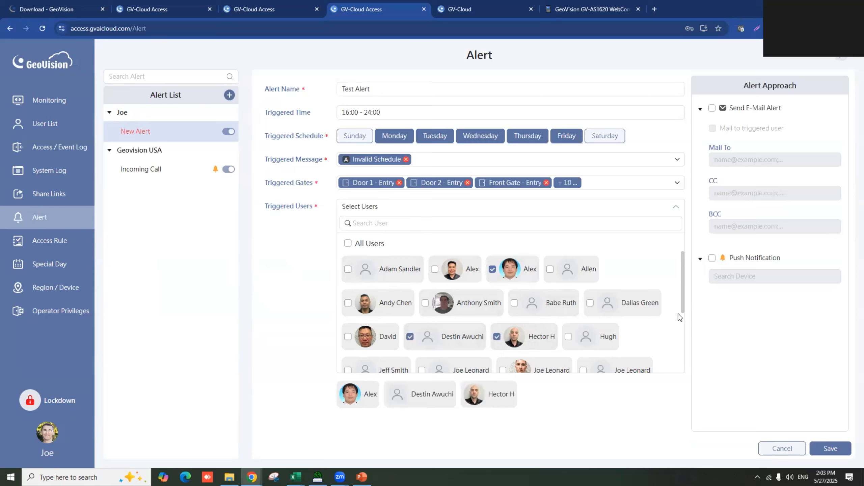
pyautogui.click(717, 313)
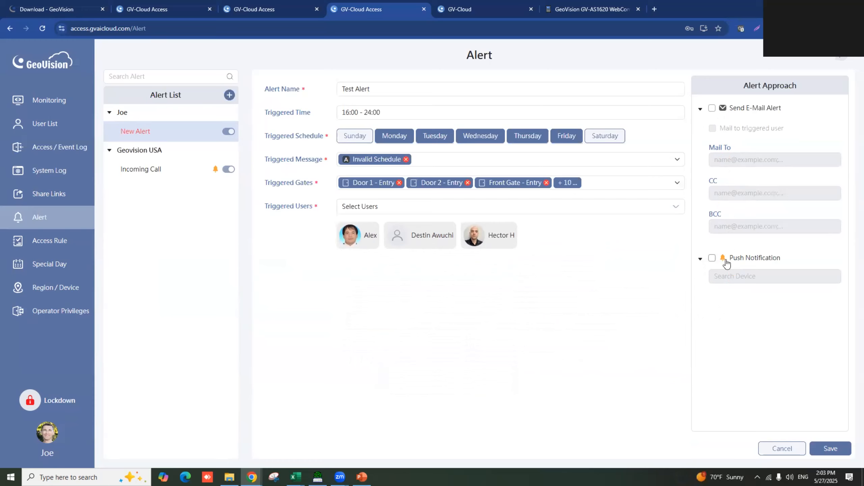
# - Enable e-mail alerts and push notifications, leaving the triggered user unmailed
pyautogui.click(712, 109)
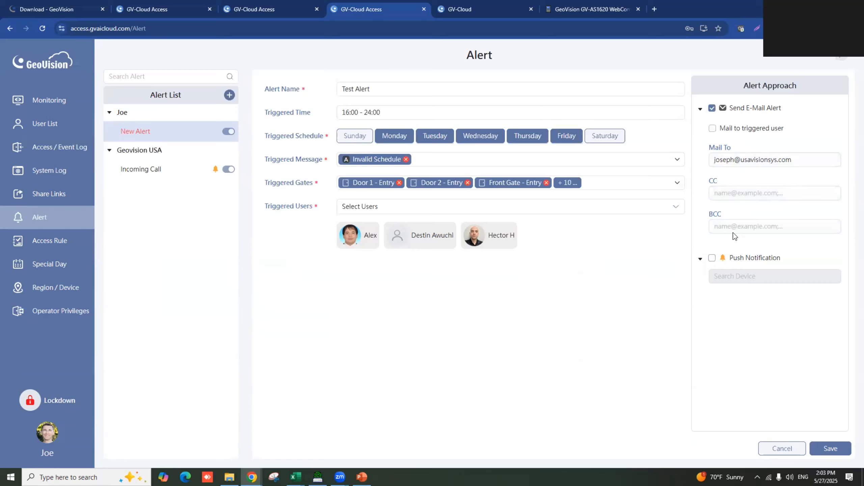
pyautogui.click(712, 258)
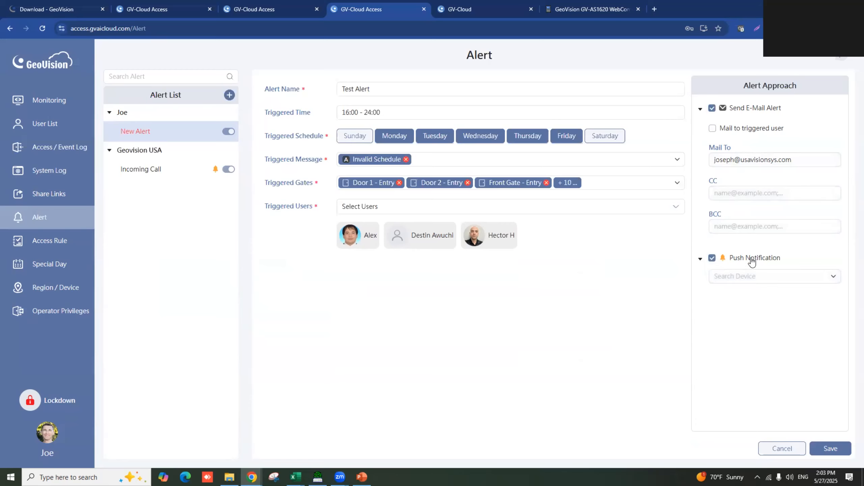
pyautogui.click(751, 129)
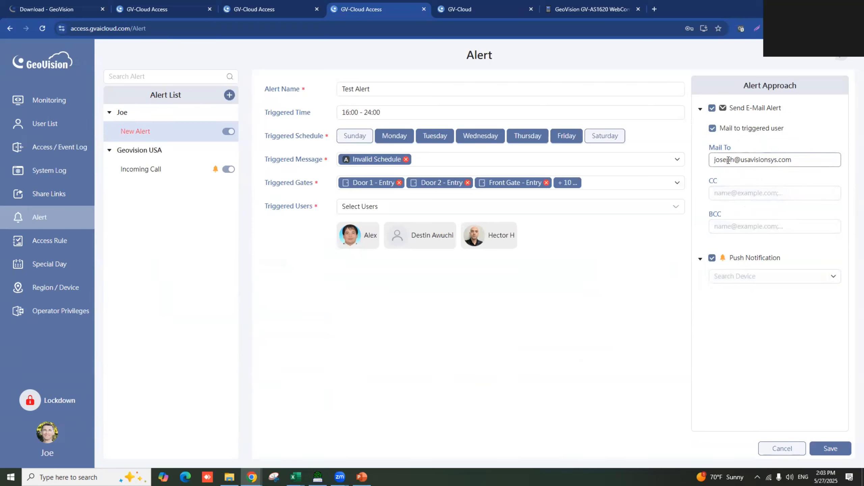
pyautogui.click(739, 130)
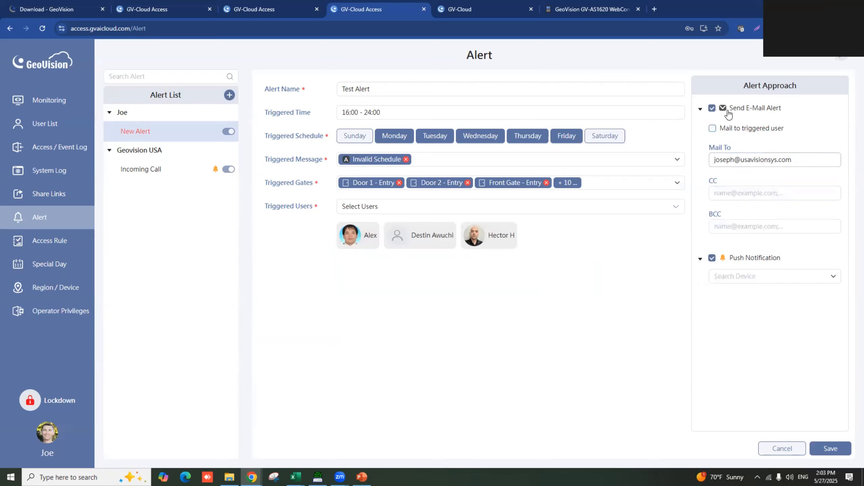
pyautogui.moveTo(798, 162); pyautogui.dragTo(706, 169)
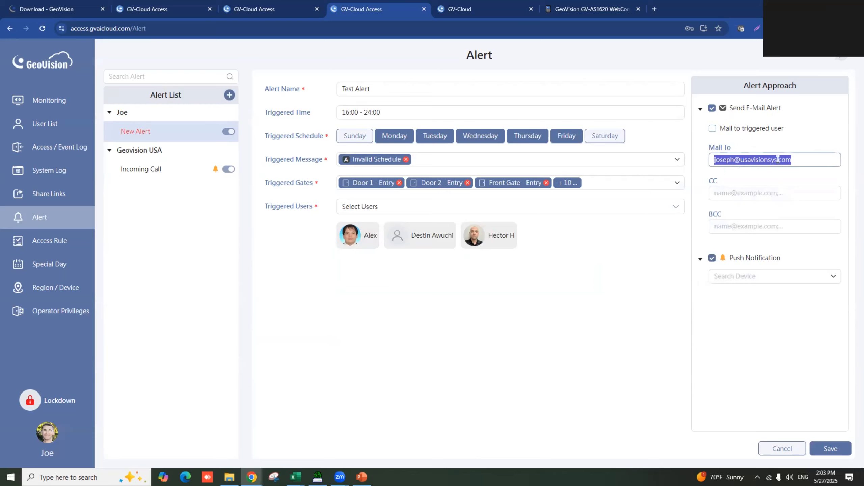
pyautogui.click(751, 195)
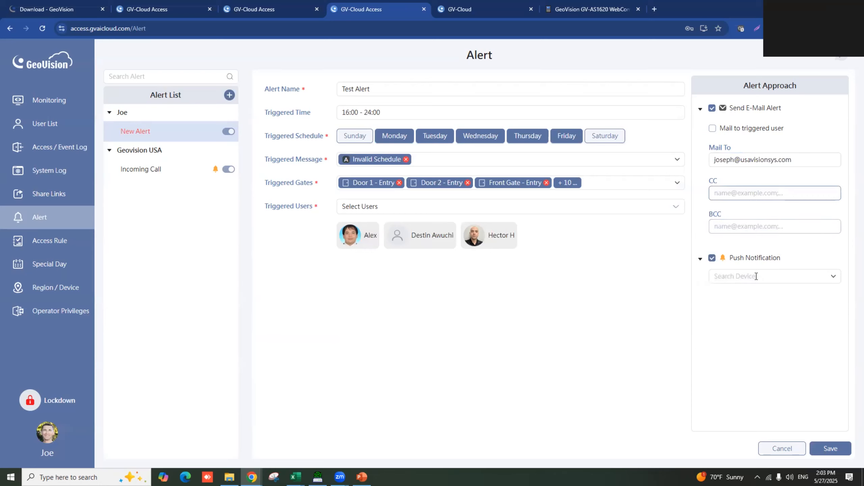
# - Choose two accounts as push notification recipients, then go to the Access Rule page
pyautogui.click(788, 275)
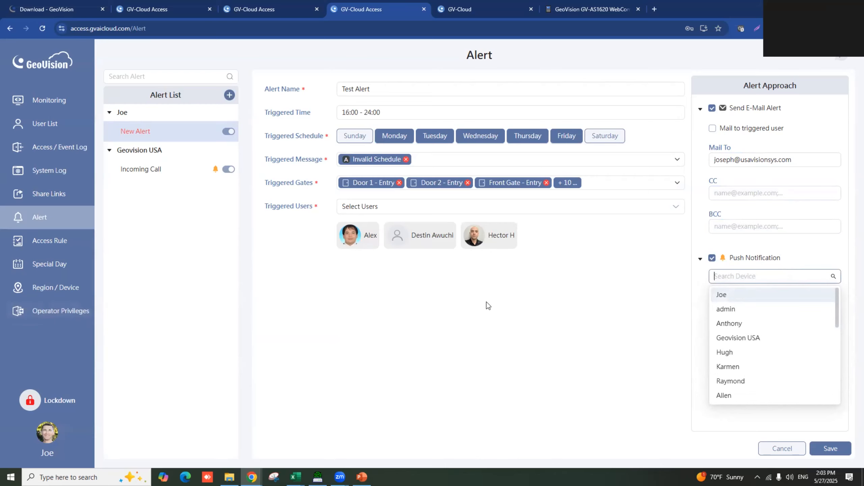
pyautogui.click(736, 296)
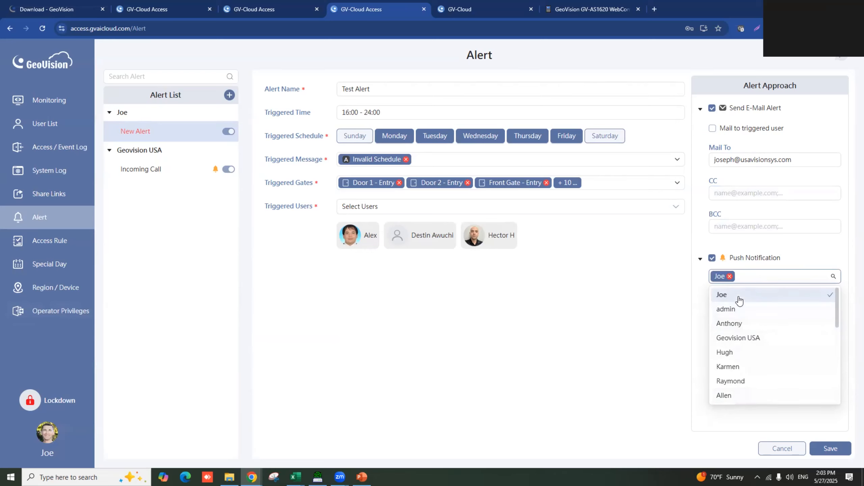
pyautogui.click(745, 325)
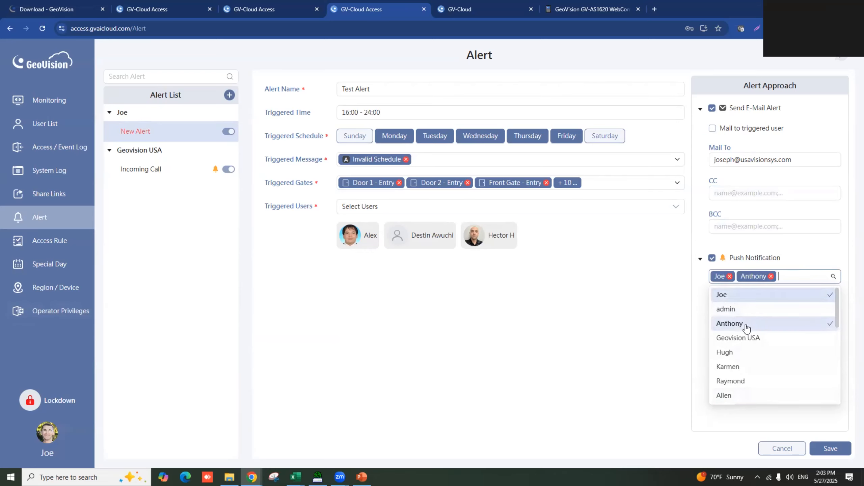
pyautogui.click(674, 321)
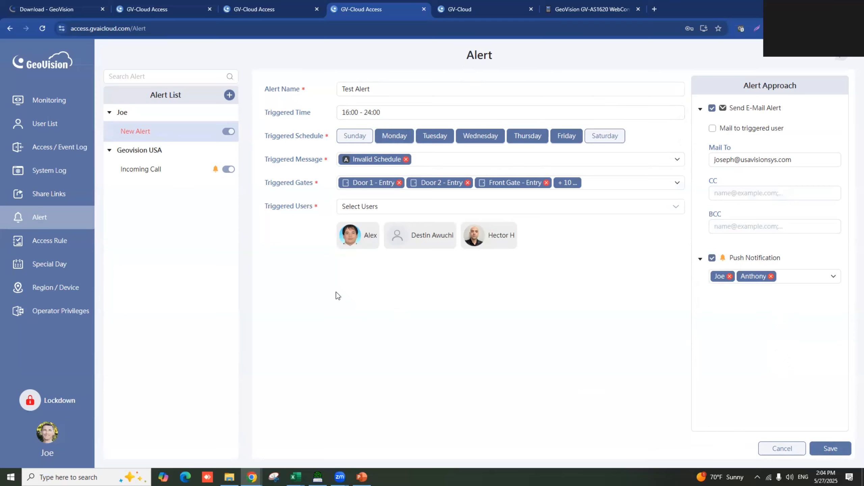
pyautogui.click(50, 242)
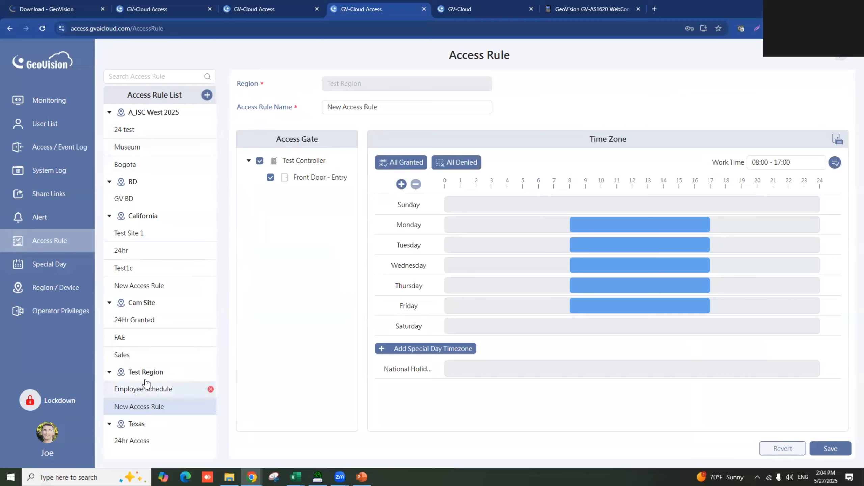
# - Create a new Test Region access rule named Test 2 granting Front Door - Entry
pyautogui.click(207, 95)
pyautogui.click(431, 84)
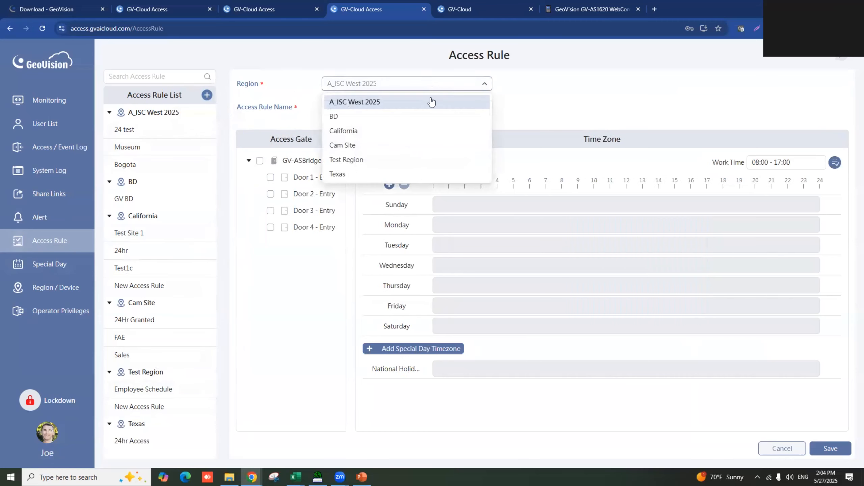
pyautogui.click(417, 164)
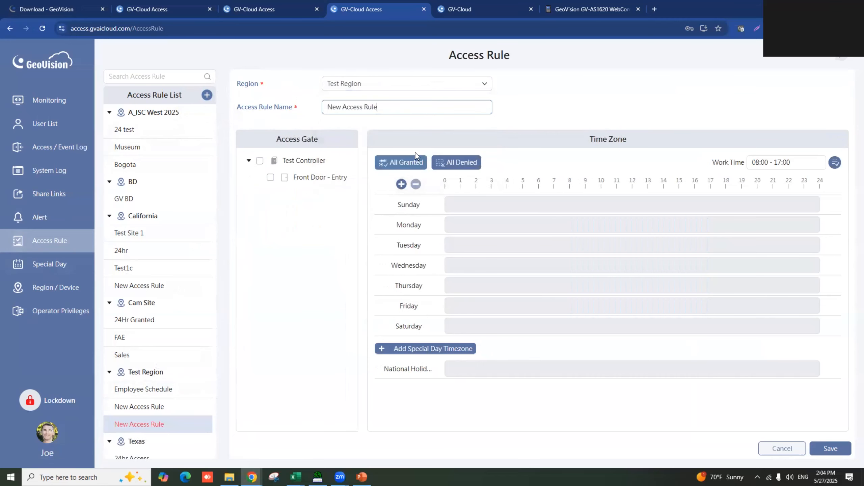
pyautogui.moveTo(381, 108); pyautogui.dragTo(318, 110)
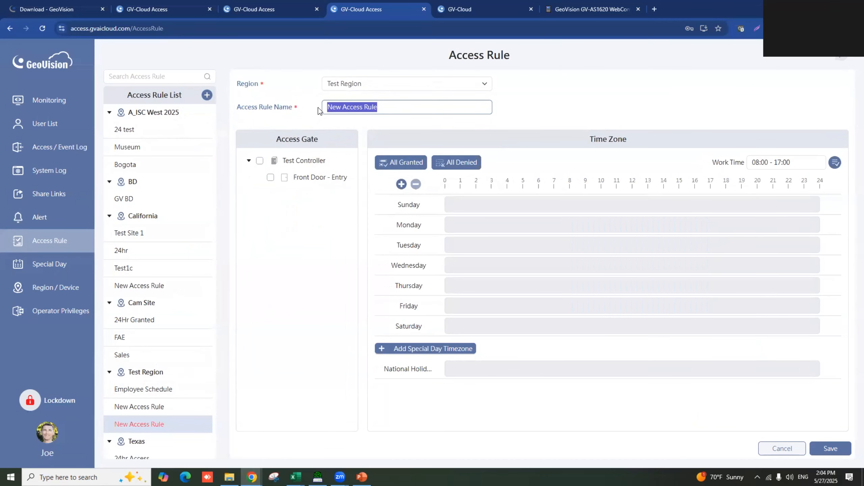
pyautogui.write('Test 2')
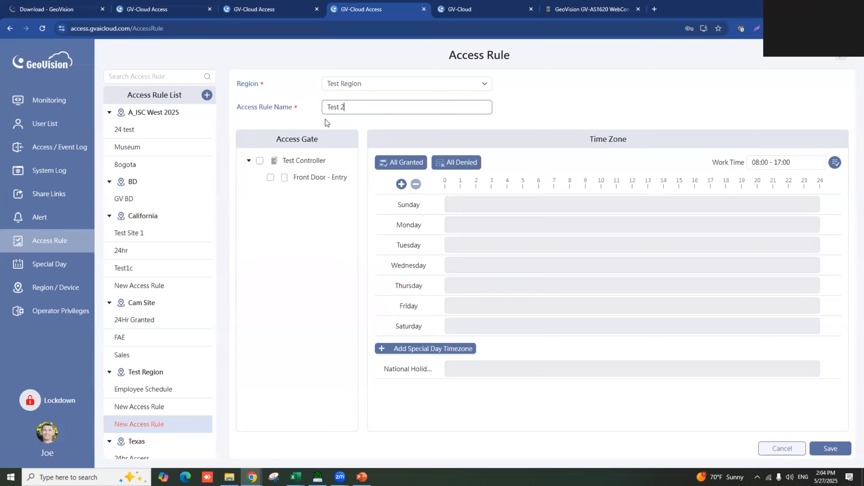
pyautogui.click(270, 178)
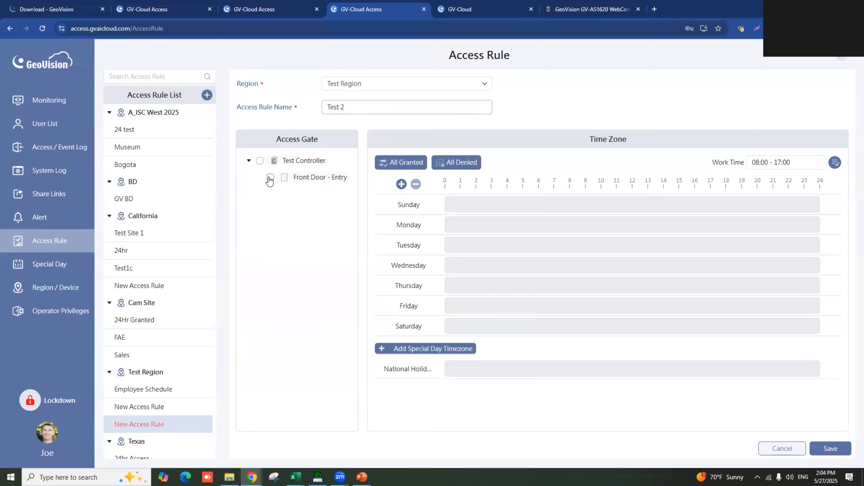
# - Schedule access 06:00–18:05 on Sunday, copy it to Monday–Wednesday, and save the rule
pyautogui.moveTo(539, 206); pyautogui.dragTo(727, 205)
pyautogui.click(831, 204)
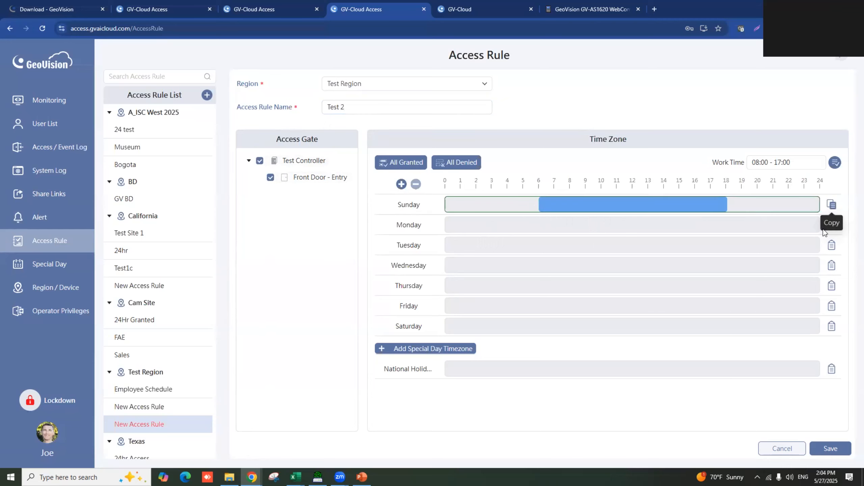
pyautogui.click(832, 225)
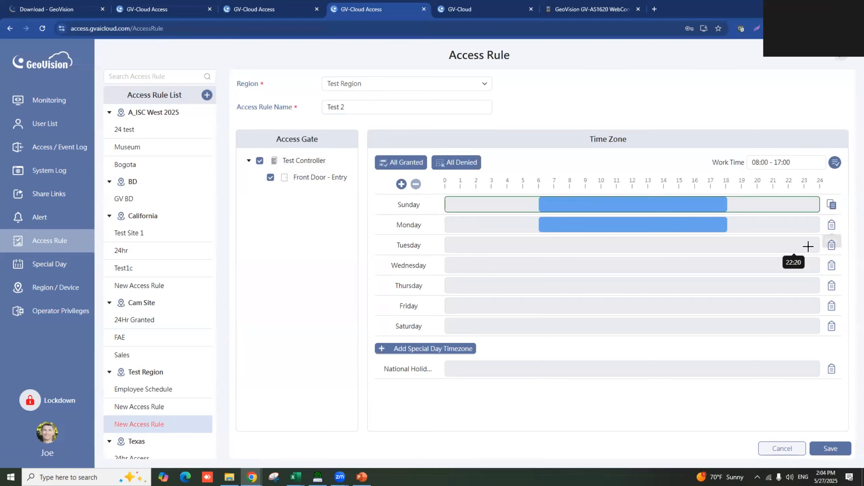
pyautogui.click(831, 245)
pyautogui.click(831, 266)
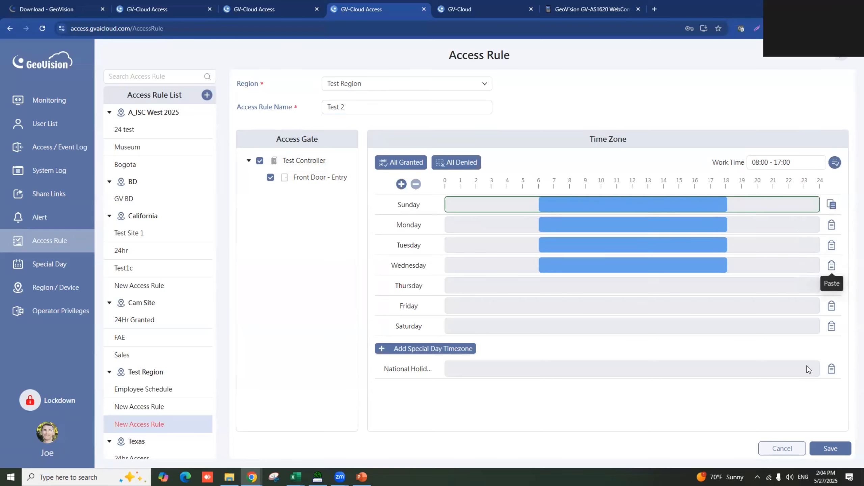
pyautogui.click(831, 449)
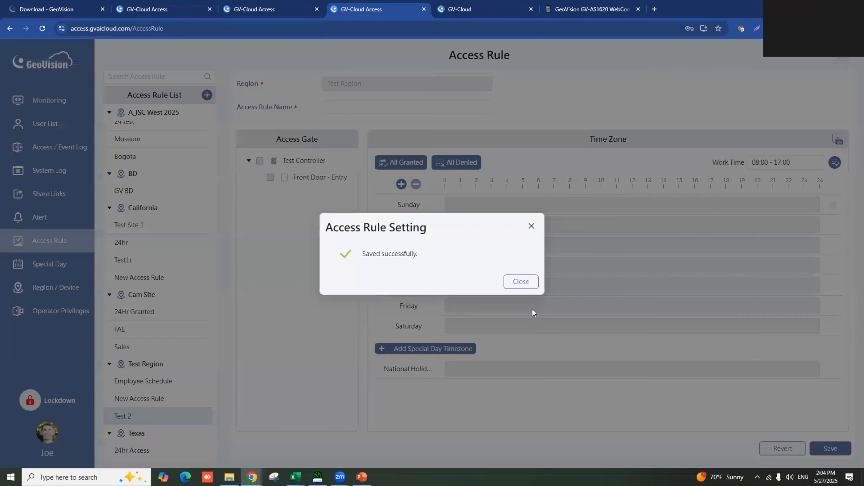
pyautogui.click(520, 281)
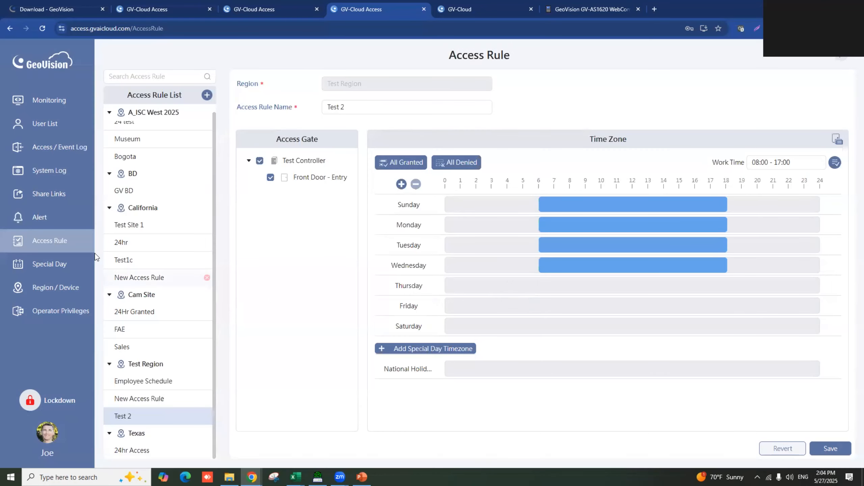
pyautogui.click(58, 268)
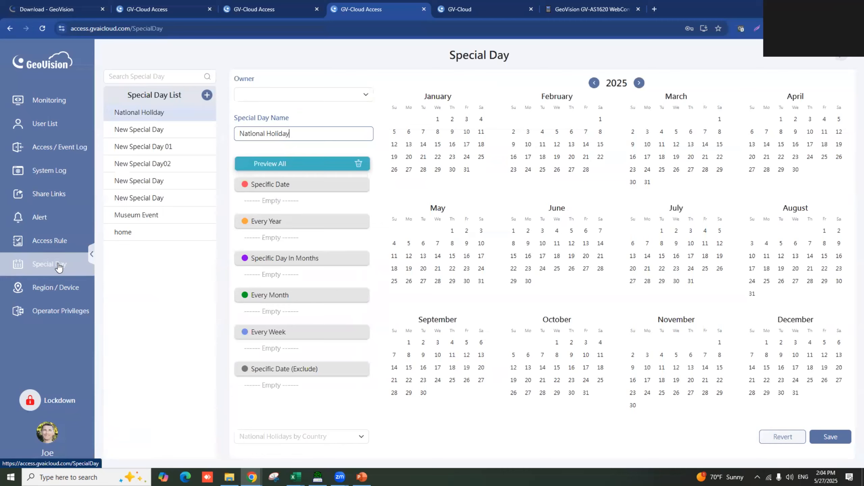
# - Save a special day named Test Special Day with dates 2025/01/15, 02/13, 03/21, 07/16 and 08/20
pyautogui.click(207, 95)
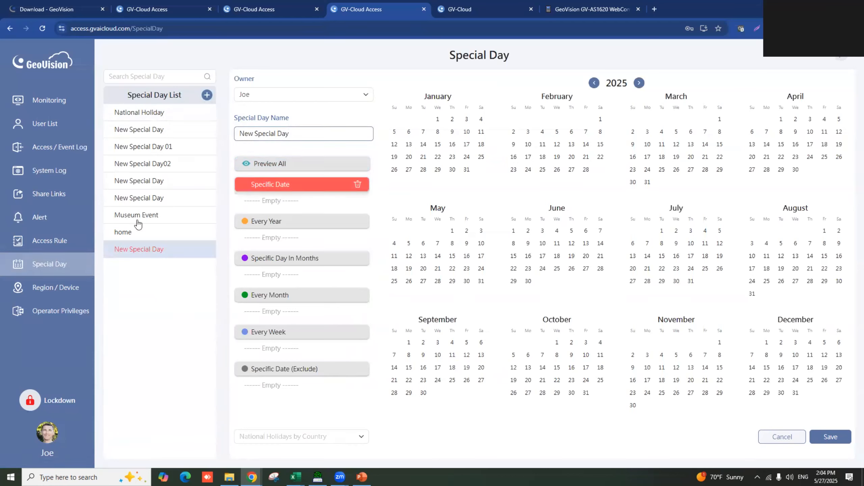
pyautogui.moveTo(316, 135); pyautogui.dragTo(226, 132)
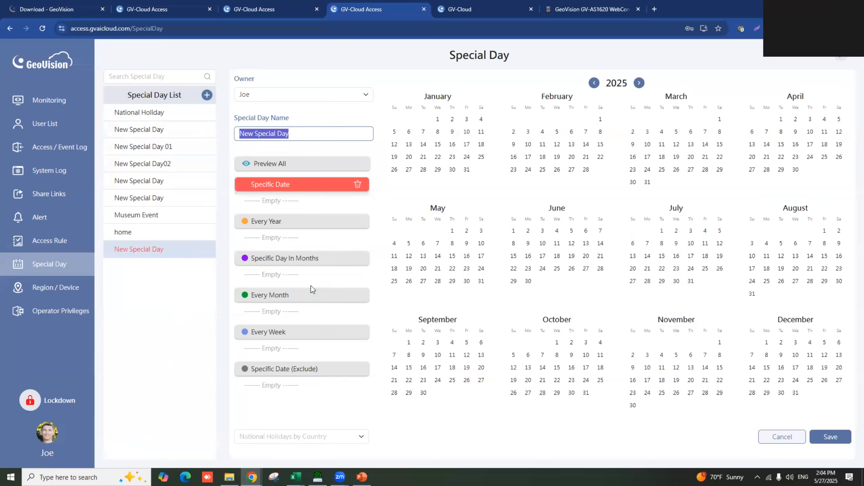
pyautogui.write('Test')
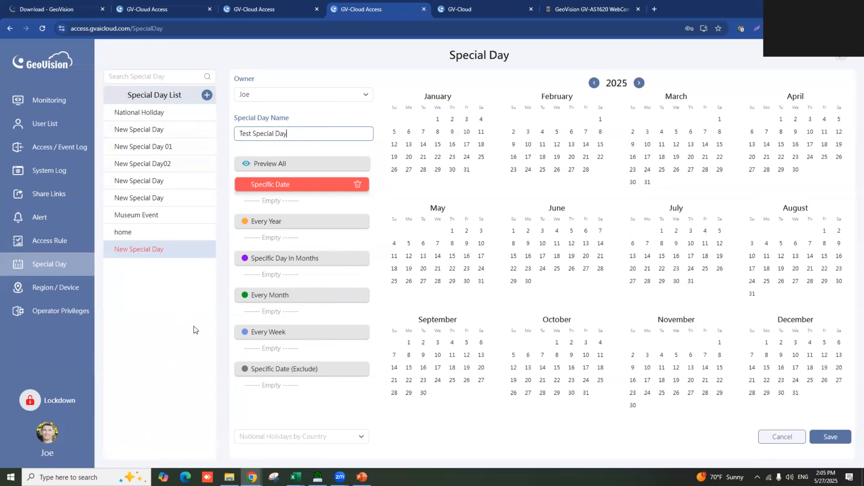
pyautogui.click(438, 144)
pyautogui.click(571, 144)
pyautogui.click(705, 157)
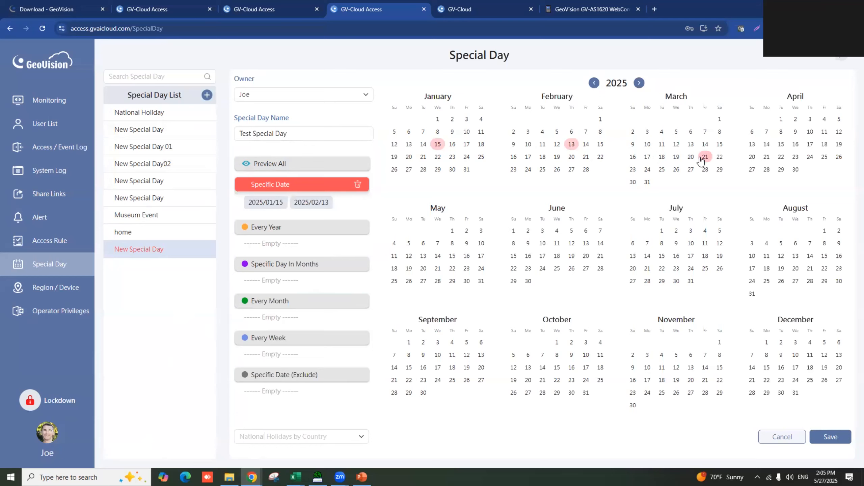
pyautogui.click(676, 256)
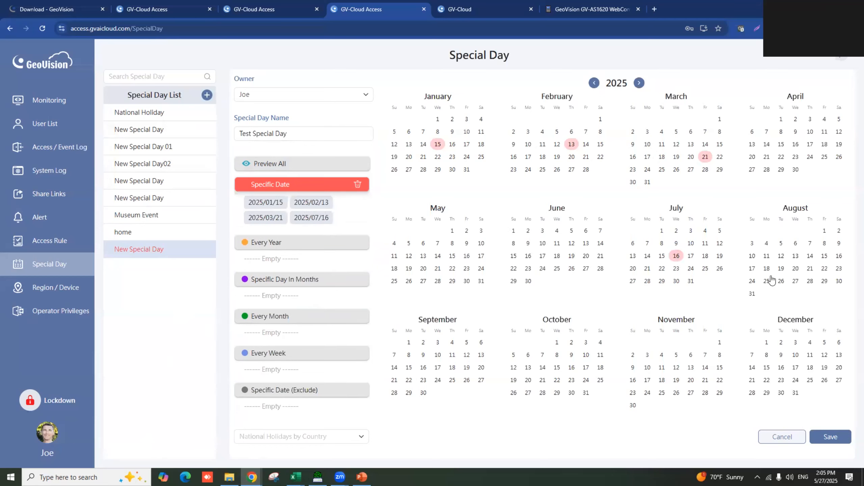
pyautogui.click(795, 269)
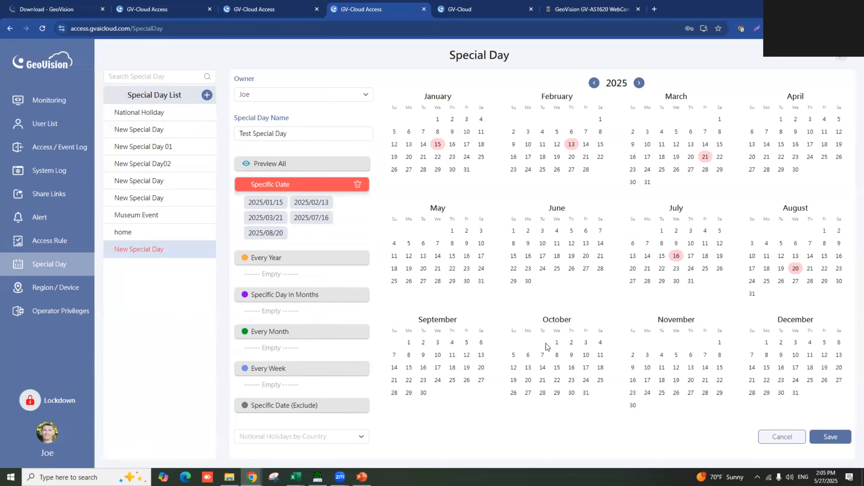
pyautogui.click(846, 442)
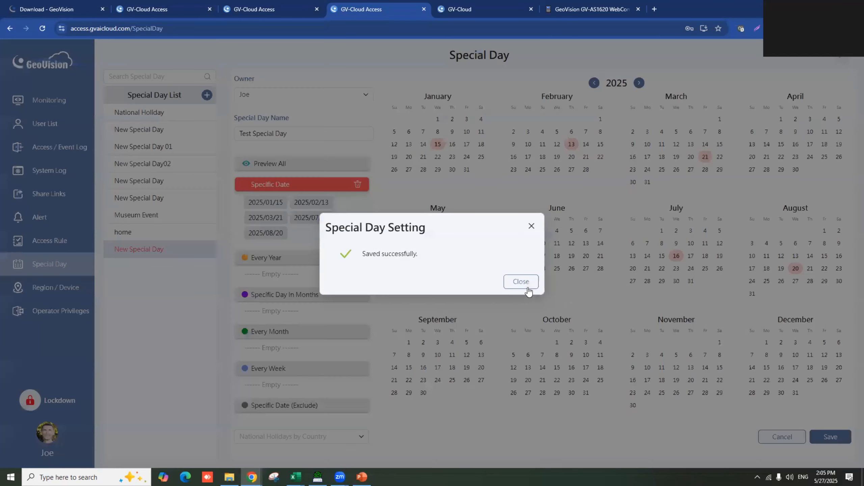
pyautogui.click(526, 288)
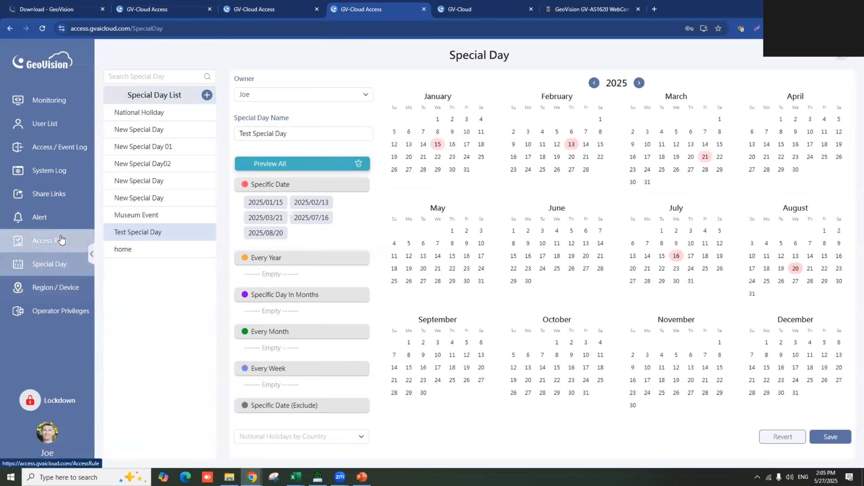
# - Add a Test Special Day timezone to Test Region's New Access Rule
pyautogui.click(61, 240)
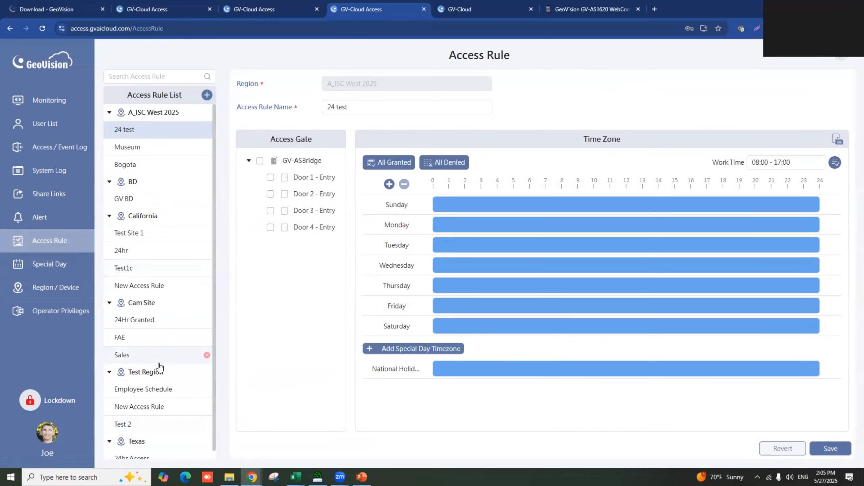
pyautogui.scroll(-1, 159, 367)
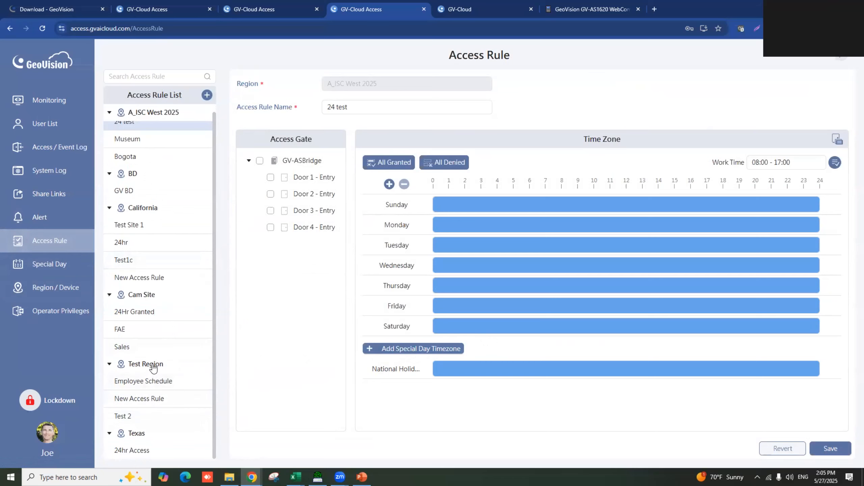
pyautogui.click(147, 405)
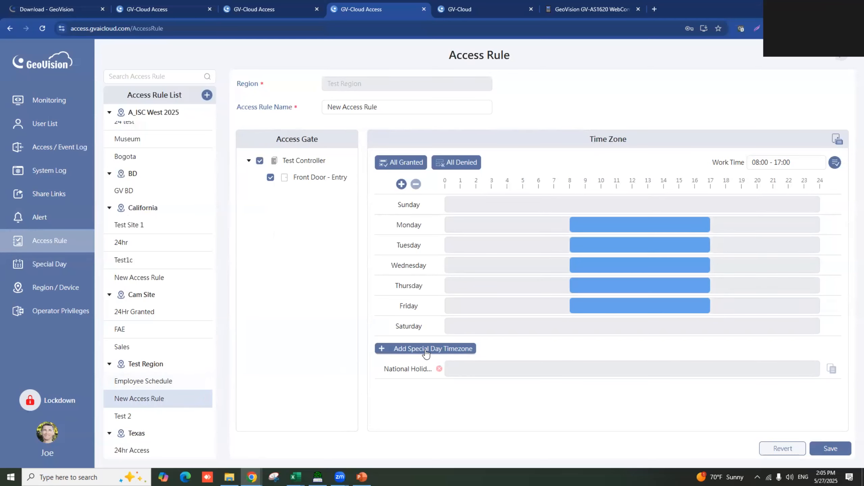
pyautogui.click(408, 348)
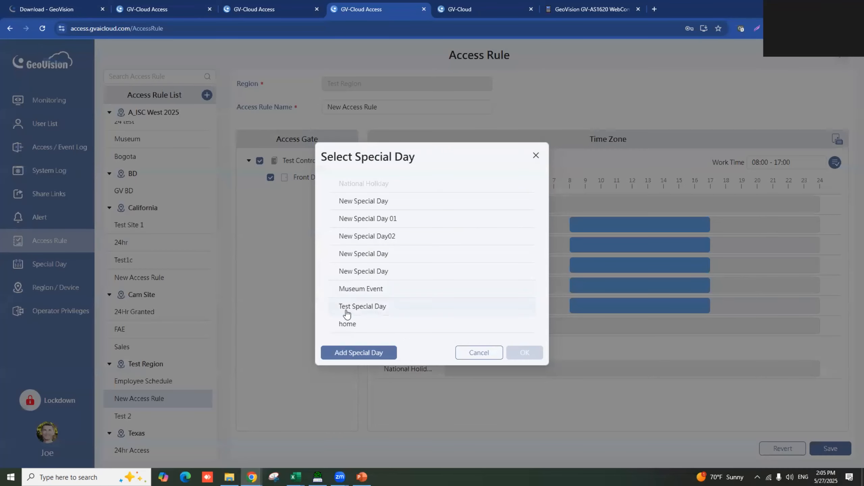
pyautogui.click(374, 313)
pyautogui.click(530, 355)
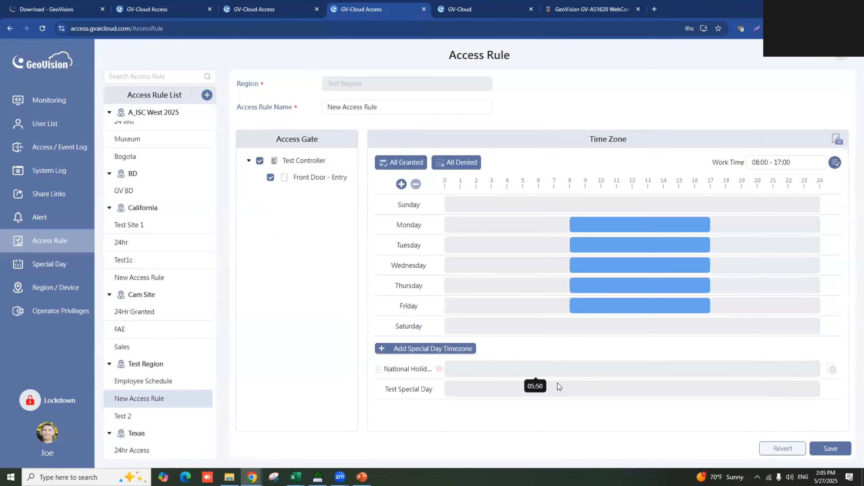
# - Set the Test Special Day access window to about 10:40–14:50 and save the rule
pyautogui.moveTo(610, 392); pyautogui.dragTo(676, 392)
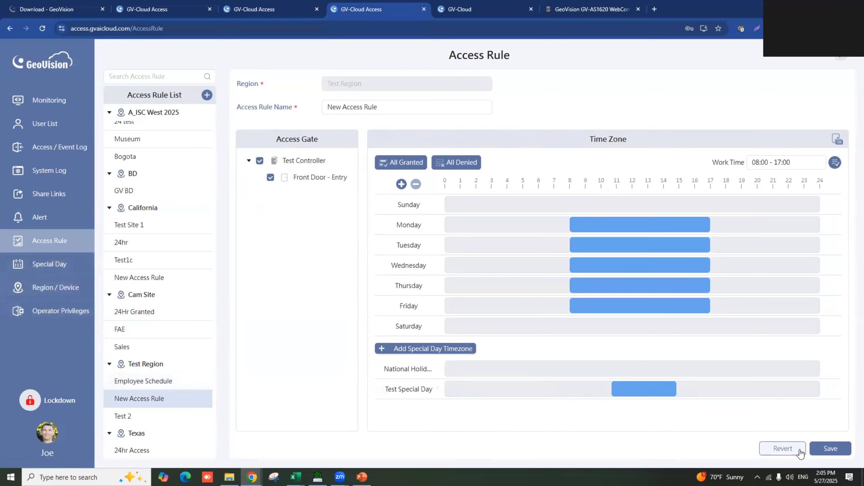
pyautogui.click(830, 449)
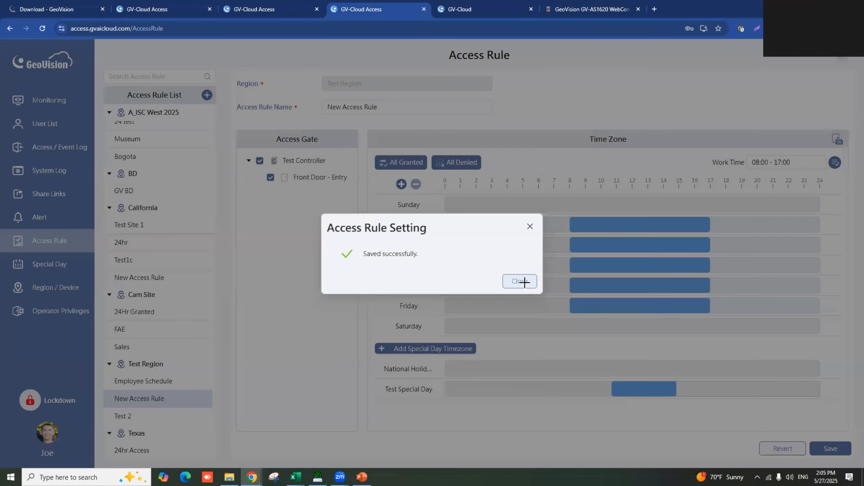
pyautogui.click(521, 282)
pyautogui.click(55, 287)
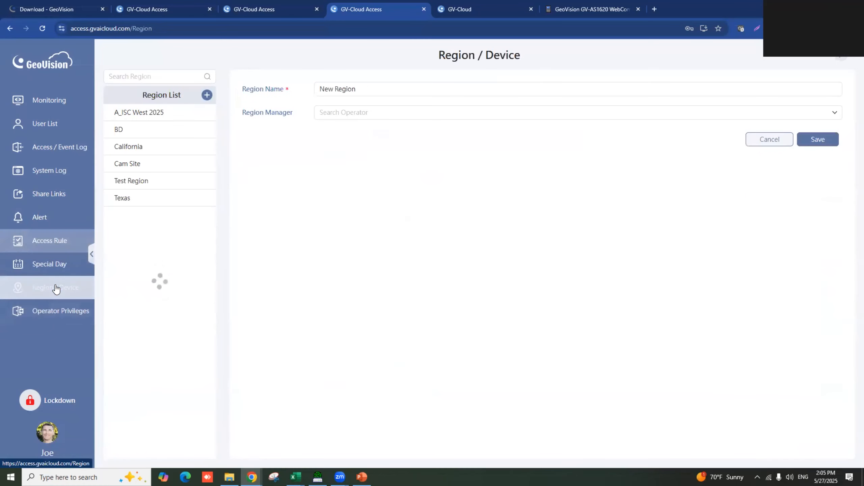
# - From Operator Privileges, start adding an operator to open the Account Management user list
pyautogui.click(48, 311)
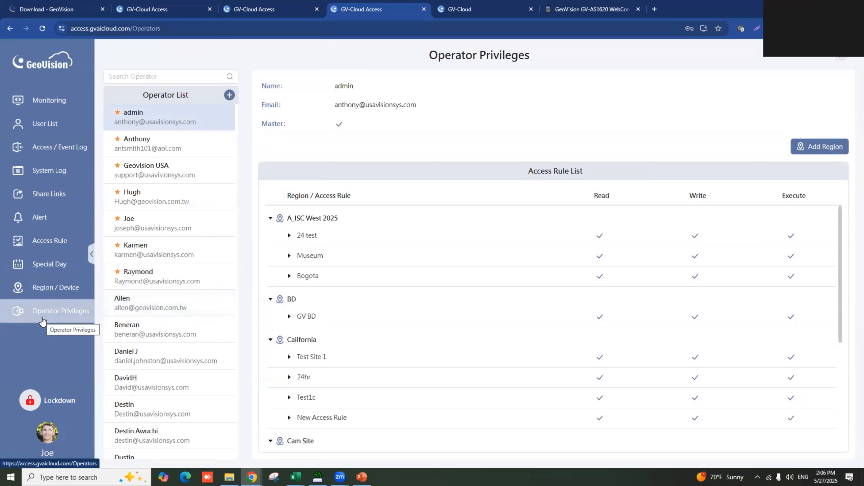
pyautogui.click(229, 96)
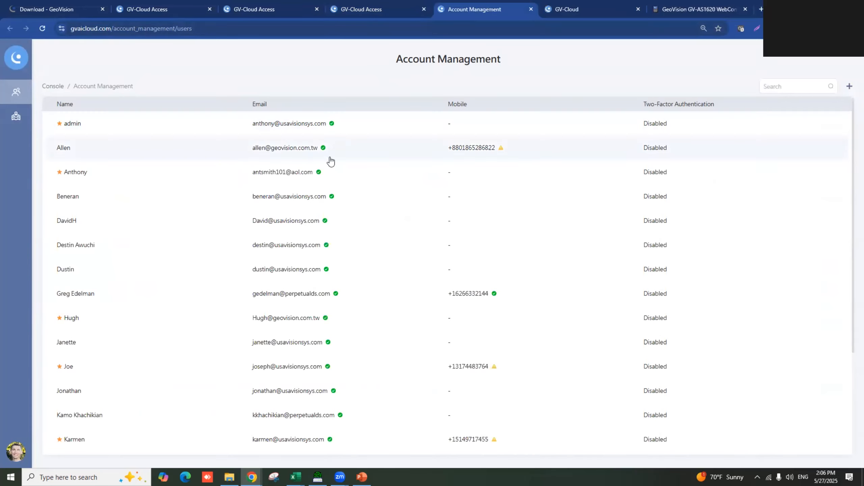
pyautogui.scroll(-3, 356, 405)
pyautogui.scroll(3, 357, 405)
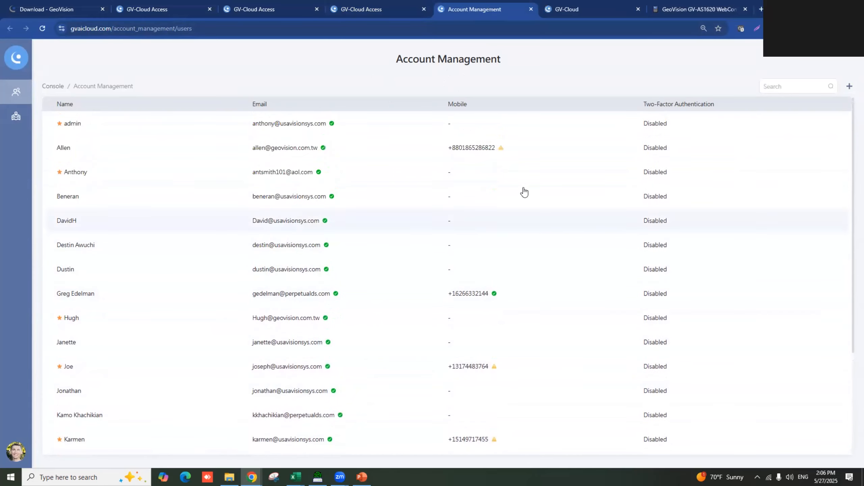
# - Begin a user named 'Test User', cancel it, and return to the Operator Privileges tab
pyautogui.click(849, 89)
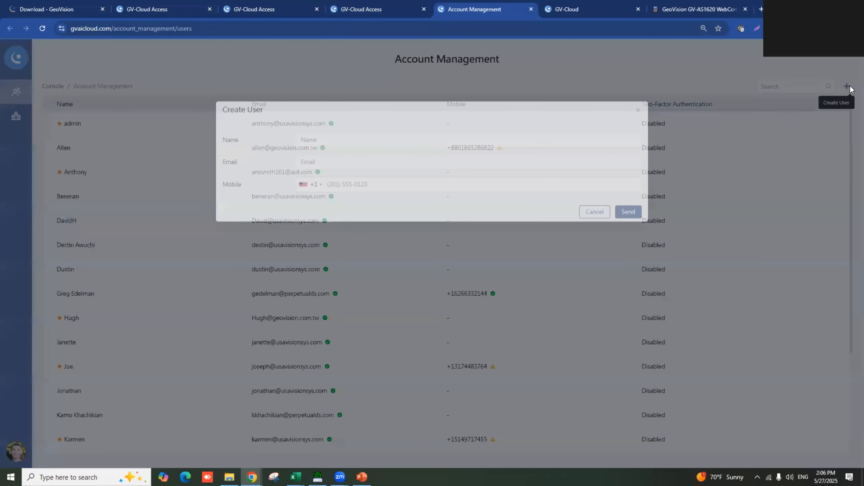
pyautogui.click(322, 140)
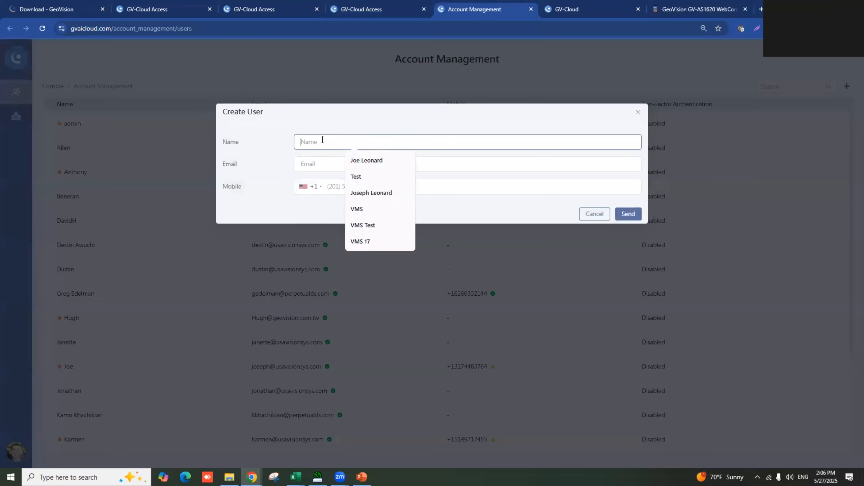
pyautogui.write('Test User')
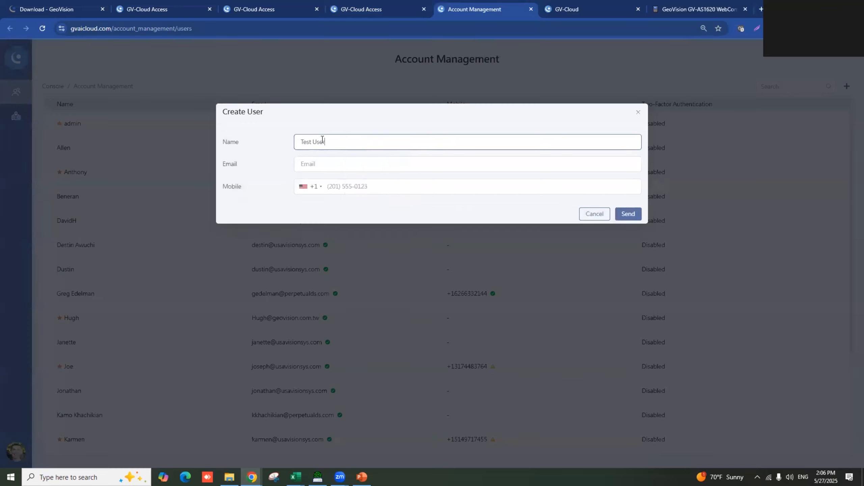
pyautogui.click(318, 162)
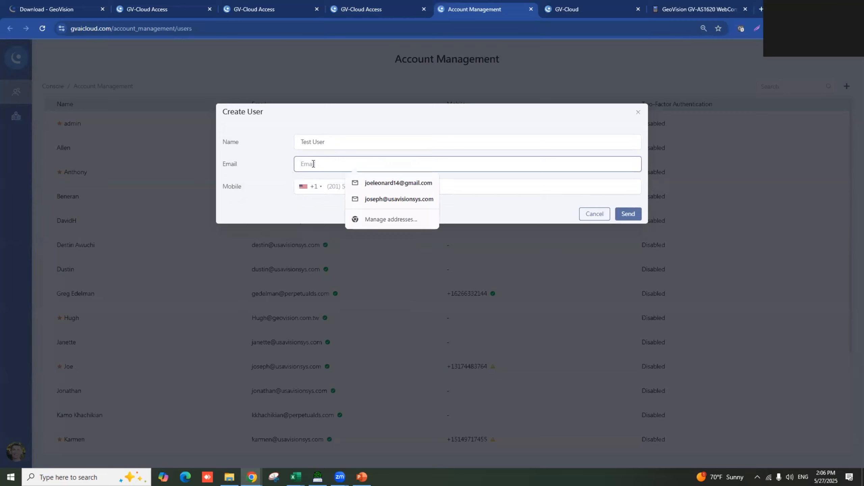
pyautogui.click(276, 186)
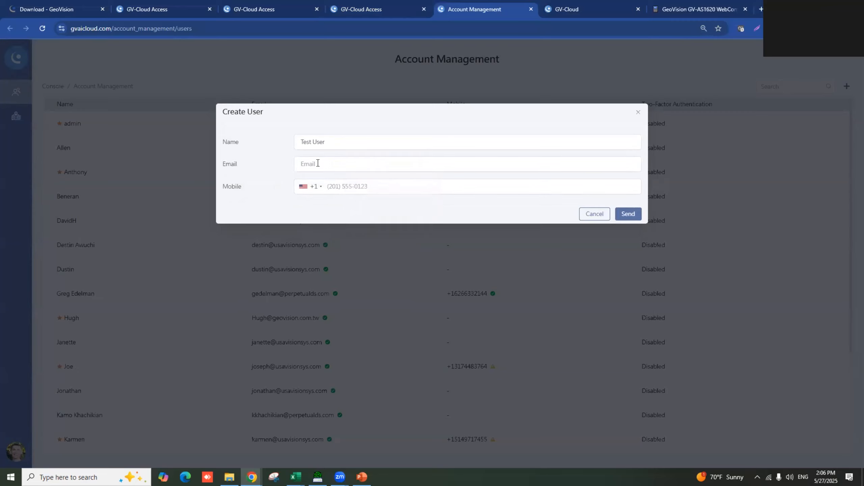
pyautogui.click(595, 214)
pyautogui.scroll(-4, 297, 177)
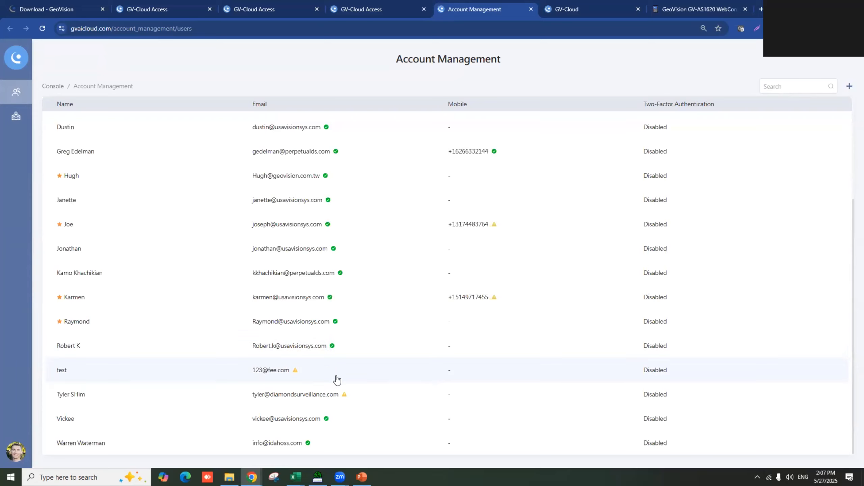
pyautogui.click(387, 13)
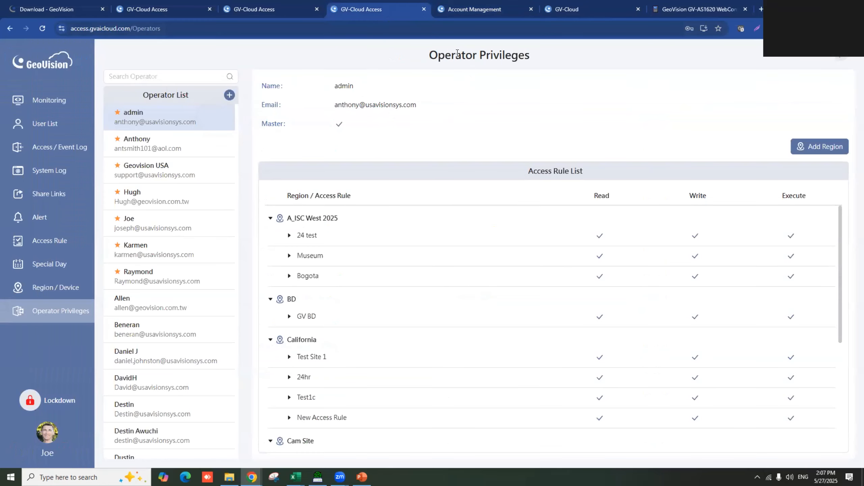
# - Open a non-master operator's privileges from the Operator List
pyautogui.scroll(-5, 209, 356)
pyautogui.click(162, 285)
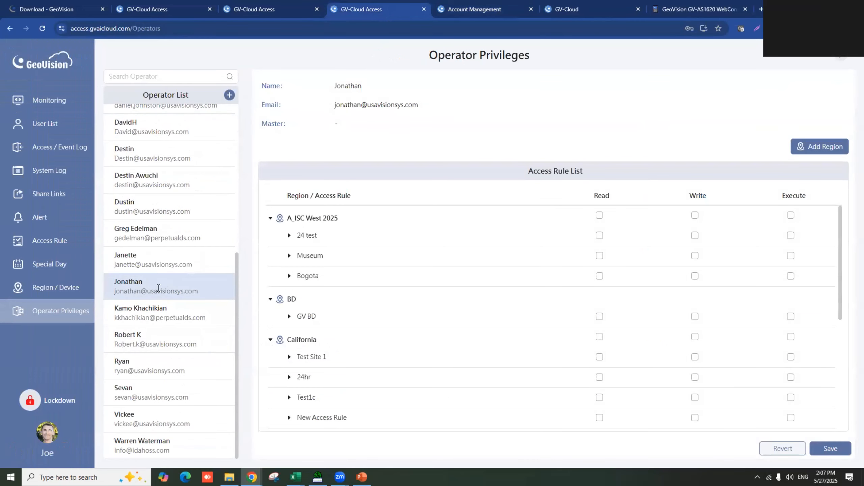
pyautogui.scroll(-5, 315, 310)
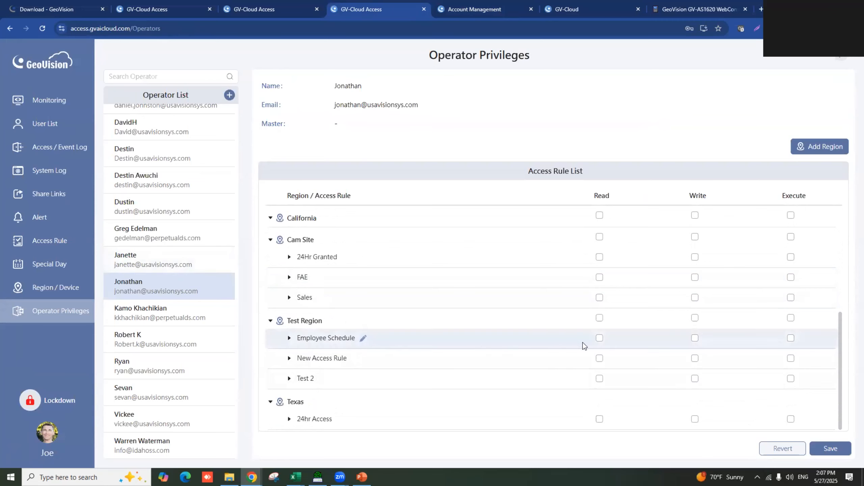
# - Grant Read and Write, without Execute, on Employee Schedule, New Access Rule and Test 2
pyautogui.click(599, 338)
pyautogui.click(695, 338)
pyautogui.click(791, 338)
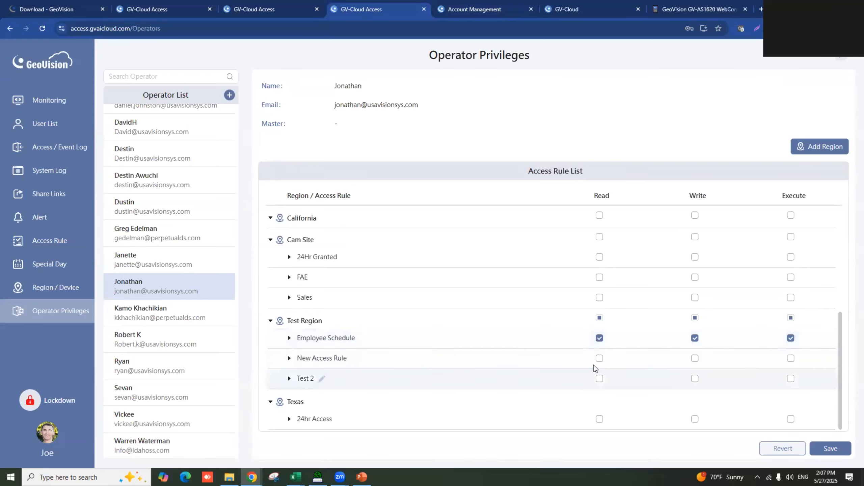
pyautogui.click(599, 359)
pyautogui.click(695, 359)
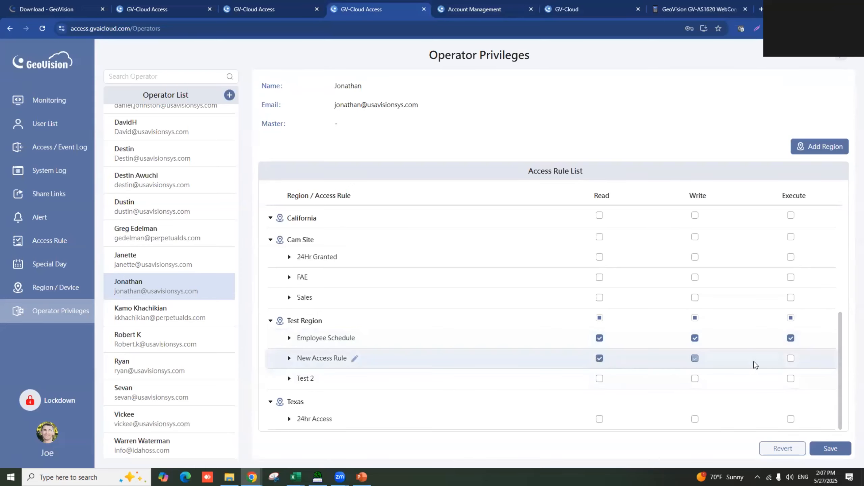
pyautogui.click(790, 359)
pyautogui.click(600, 379)
pyautogui.click(694, 378)
pyautogui.click(790, 378)
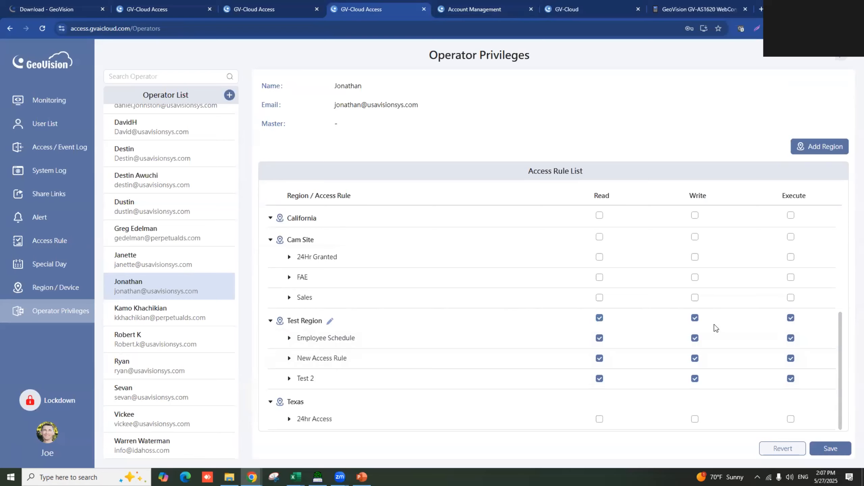
pyautogui.click(791, 318)
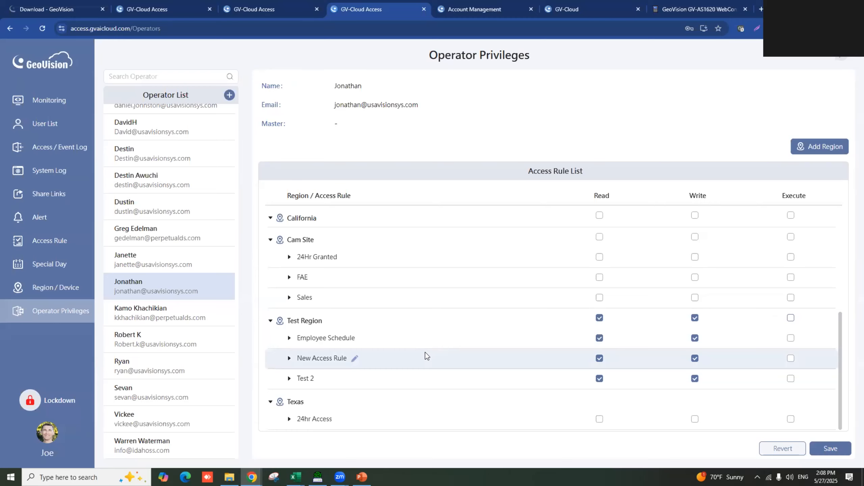
pyautogui.click(600, 215)
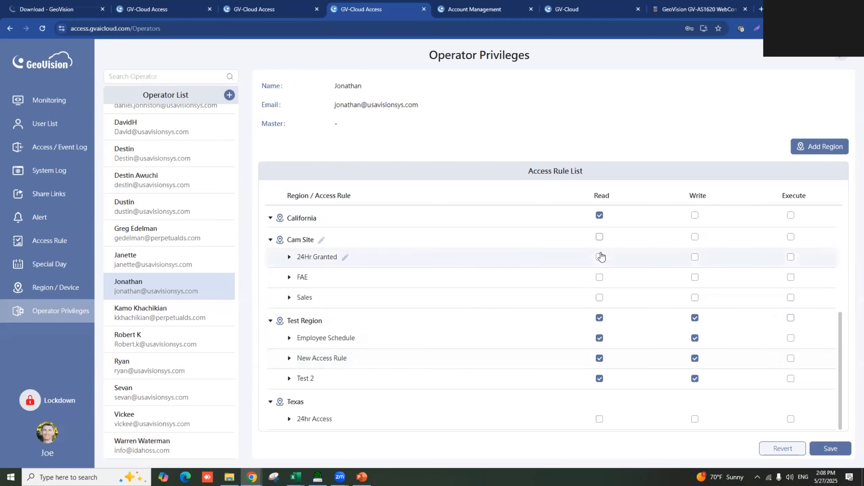
pyautogui.click(600, 237)
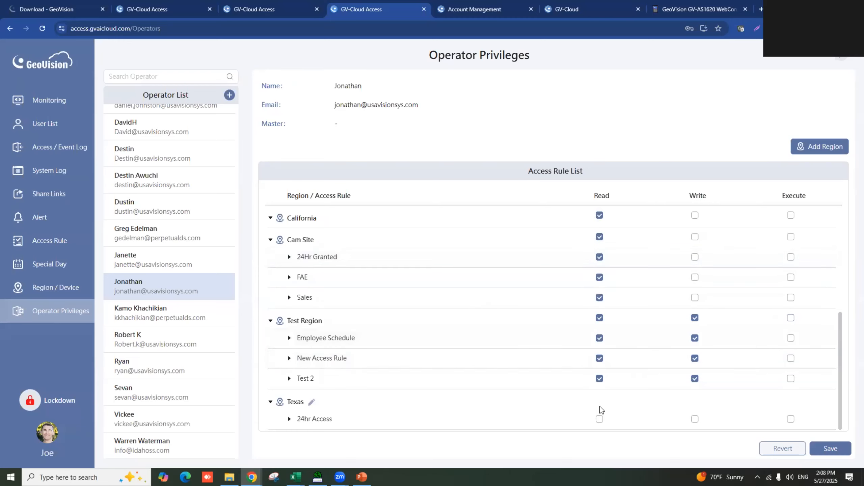
pyautogui.click(600, 419)
pyautogui.click(600, 215)
pyautogui.click(599, 237)
pyautogui.click(600, 420)
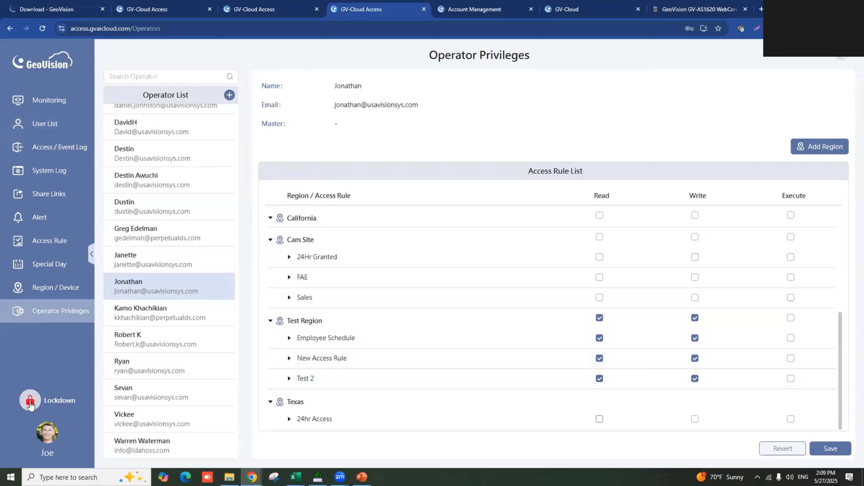
# - From Monitoring, lock down only Test Region via the Lockdown dialog
pyautogui.click(47, 110)
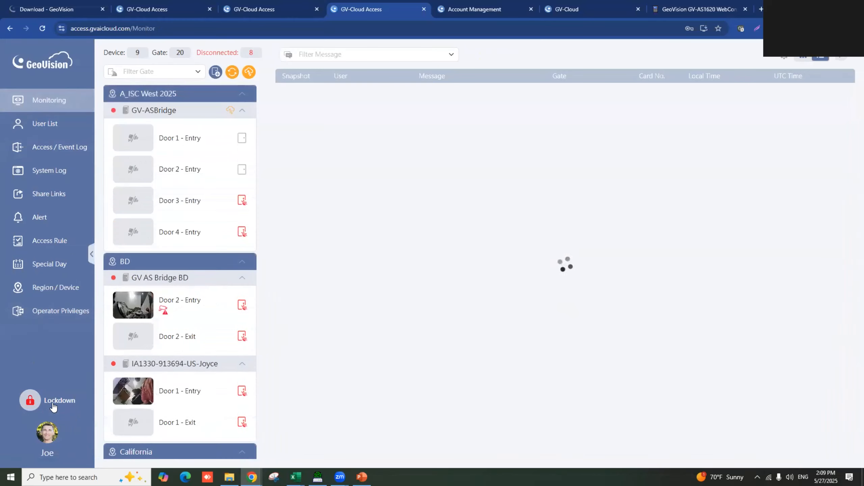
pyautogui.click(47, 404)
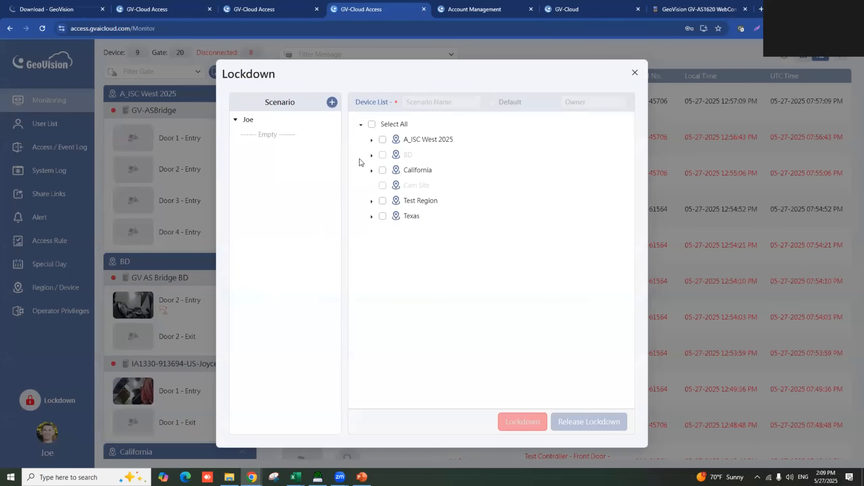
pyautogui.click(371, 125)
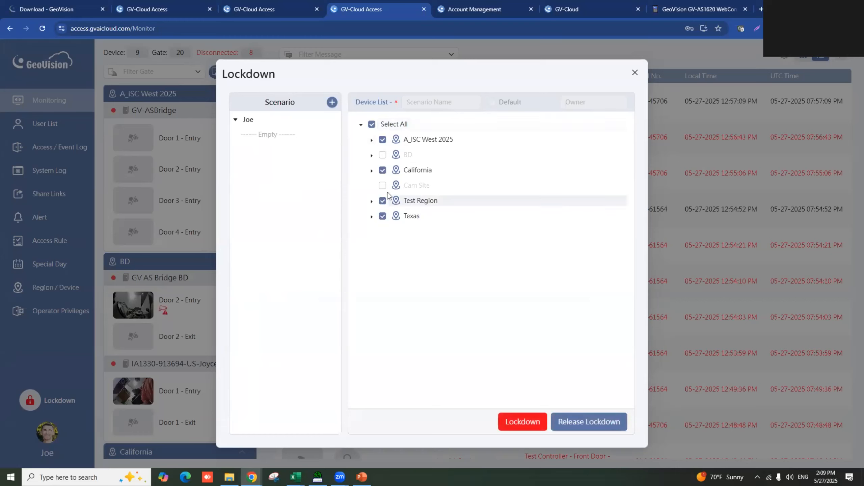
pyautogui.click(372, 124)
pyautogui.click(383, 201)
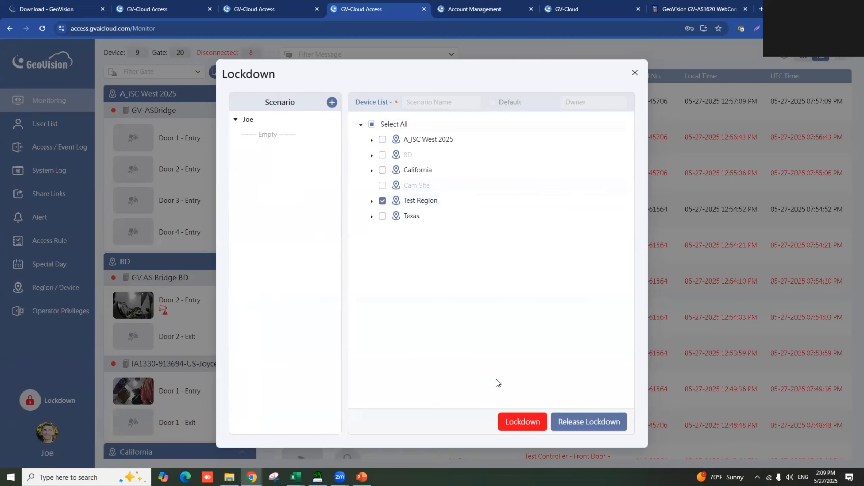
pyautogui.click(514, 422)
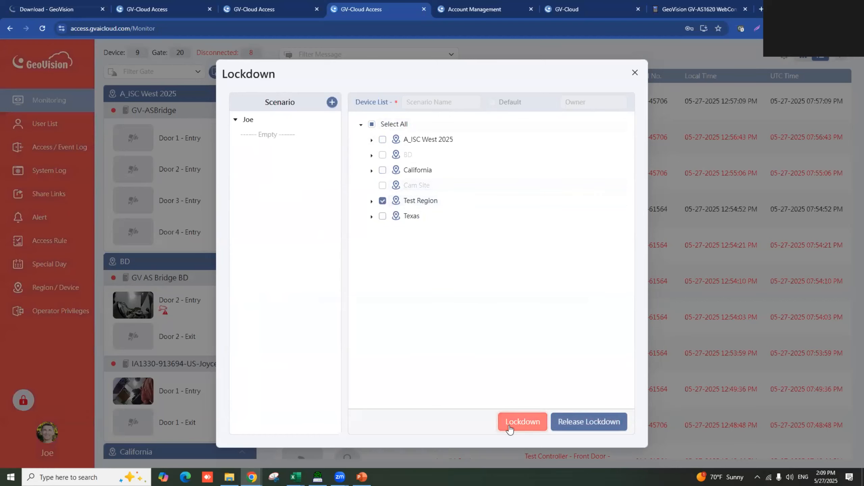
pyautogui.click(635, 73)
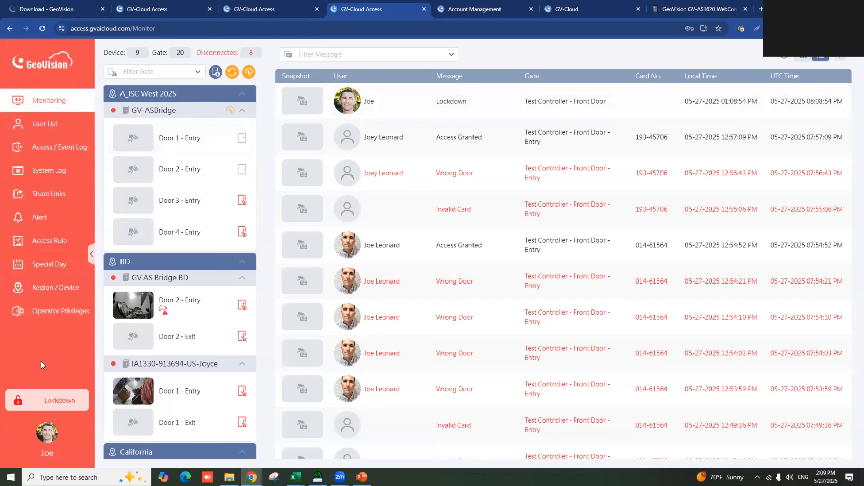
pyautogui.scroll(-15, 147, 267)
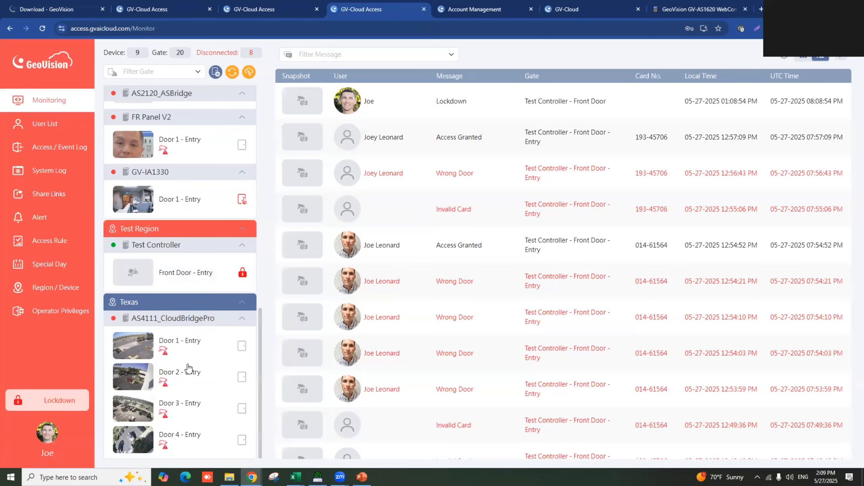
# - Release the lockdown on Test Region and close the Lockdown dialog
pyautogui.click(50, 399)
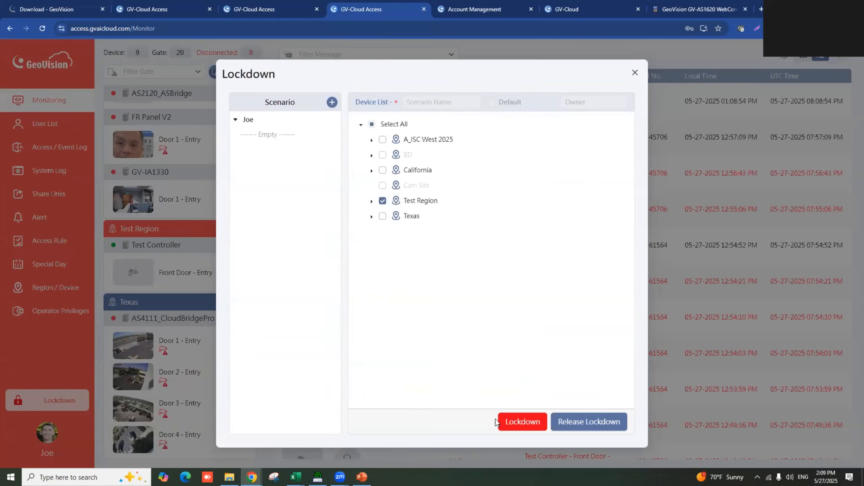
pyautogui.click(614, 424)
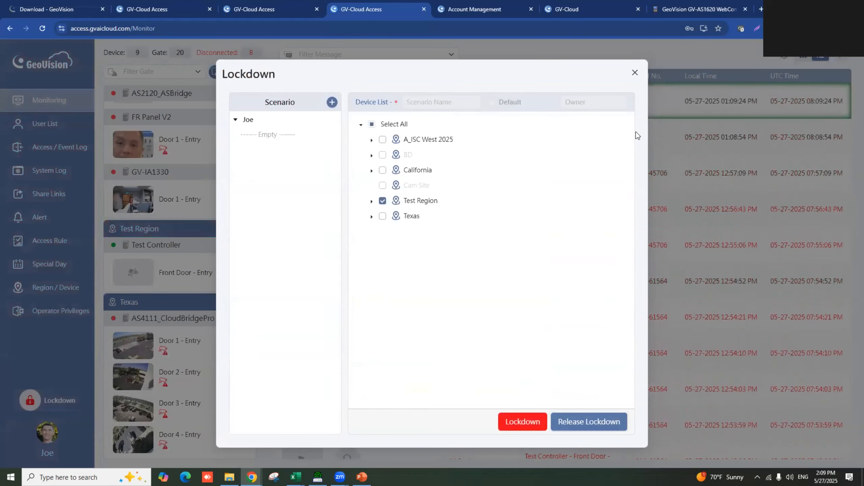
pyautogui.click(634, 72)
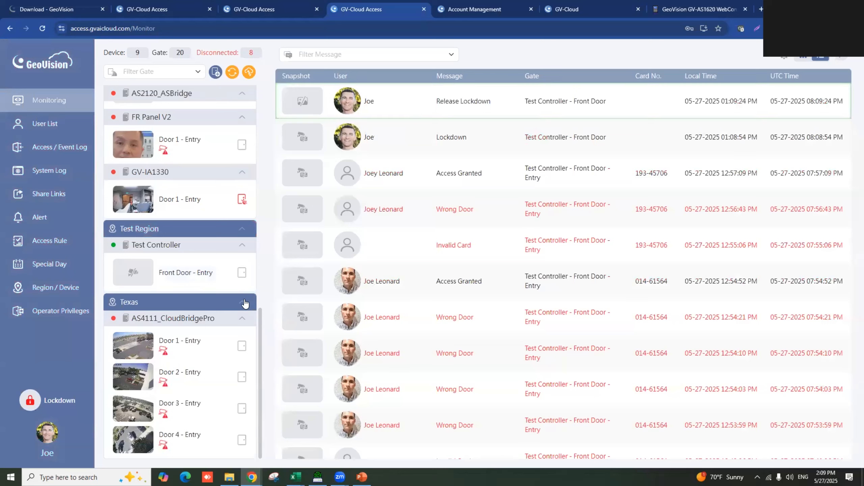